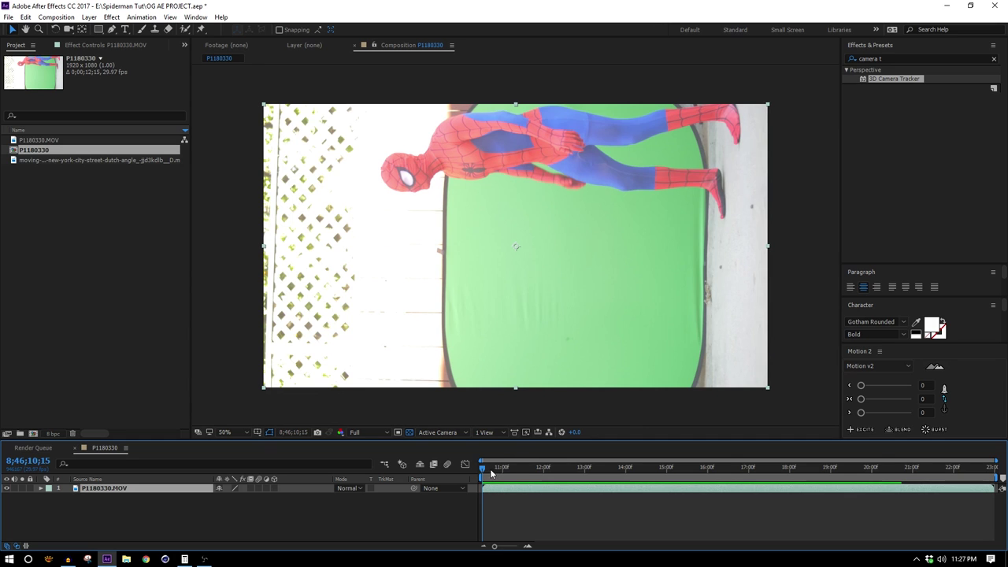
Split the P1180330.MOV layer at 8;46;12;28, delete the part before the cut and move the remaining clip to the composition's start
{"action": "left_click_drag", "start_coordinate": [490, 469], "coordinate": [582, 514]}
{"action": "key", "text": "period"}
{"action": "key", "text": "period"}
{"action": "key", "text": "period"}
{"action": "key", "text": "period"}
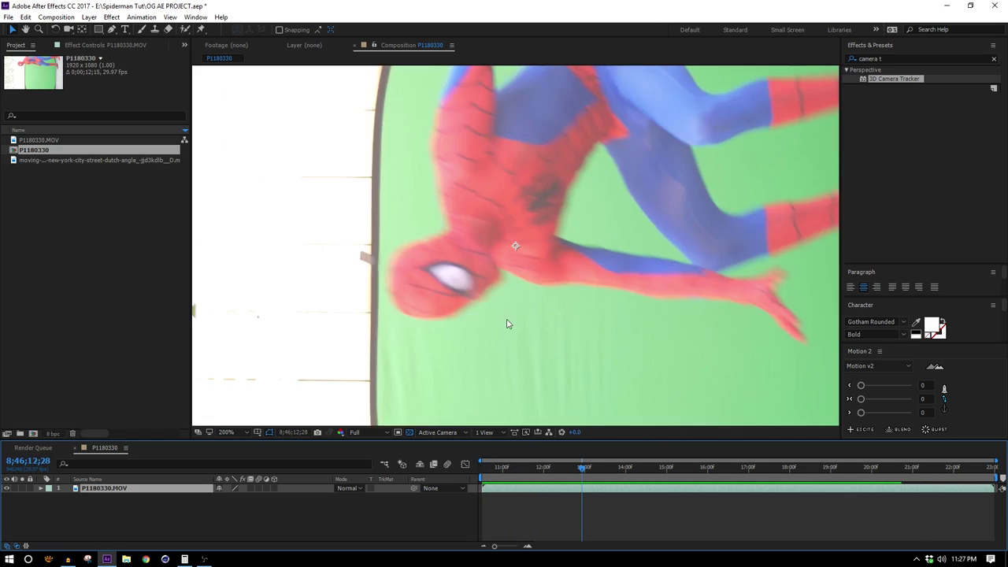
{"action": "key", "text": "ctrl+shift+d"}
{"action": "left_click", "coordinate": [569, 499]}
{"action": "key", "text": "Delete"}
{"action": "left_click_drag", "start_coordinate": [549, 474], "coordinate": [349, 436]}
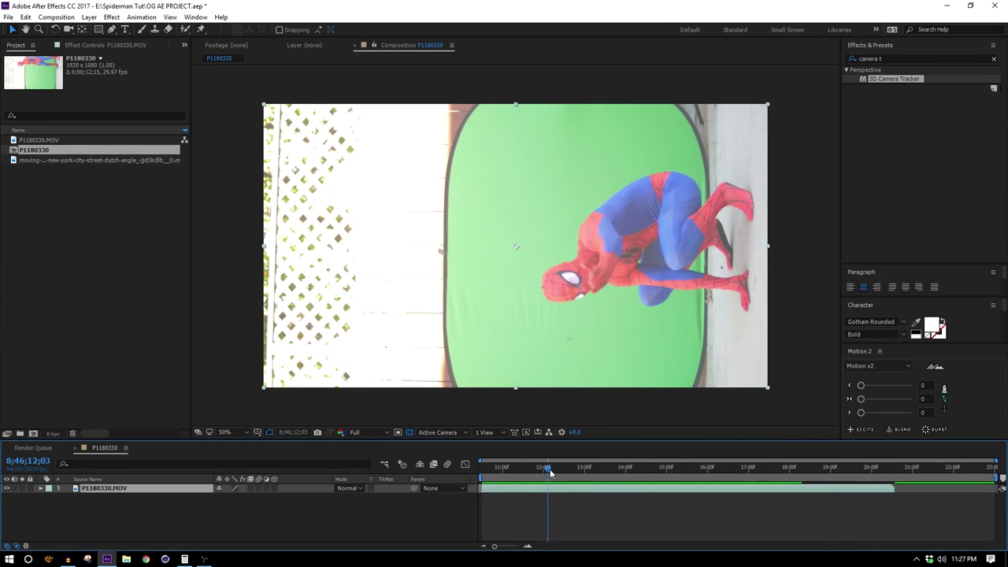
Shorten the composition to 0;00;06;02 and preview the trimmed clip
{"action": "left_click_drag", "start_coordinate": [550, 469], "coordinate": [729, 498]}
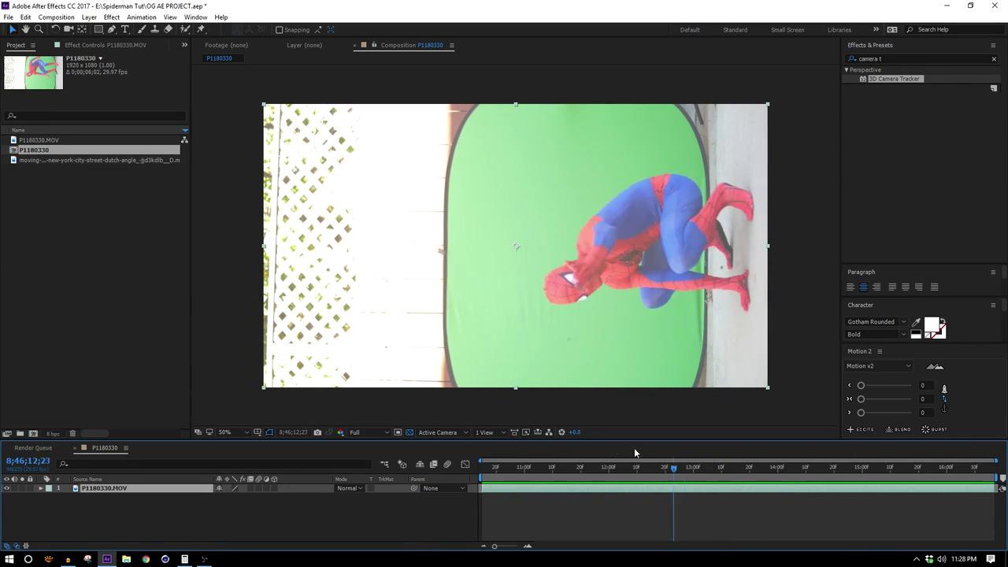
{"action": "left_click_drag", "start_coordinate": [634, 452], "coordinate": [482, 439]}
{"action": "key", "text": "space"}
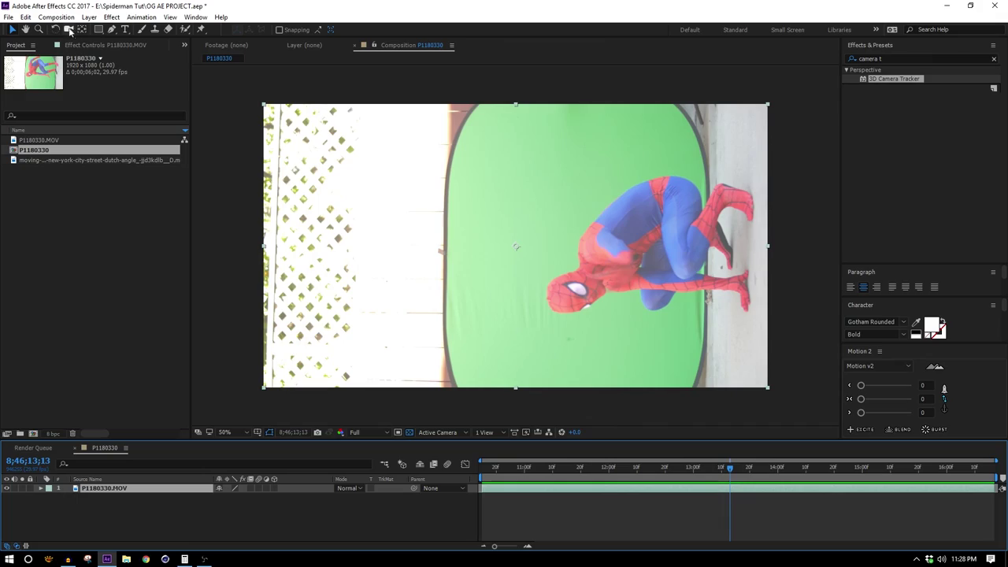
Rotate the footage layer 180 degrees around its centre and play the result
{"action": "left_click", "coordinate": [55, 29]}
{"action": "left_click_drag", "start_coordinate": [428, 189], "coordinate": [674, 285]}
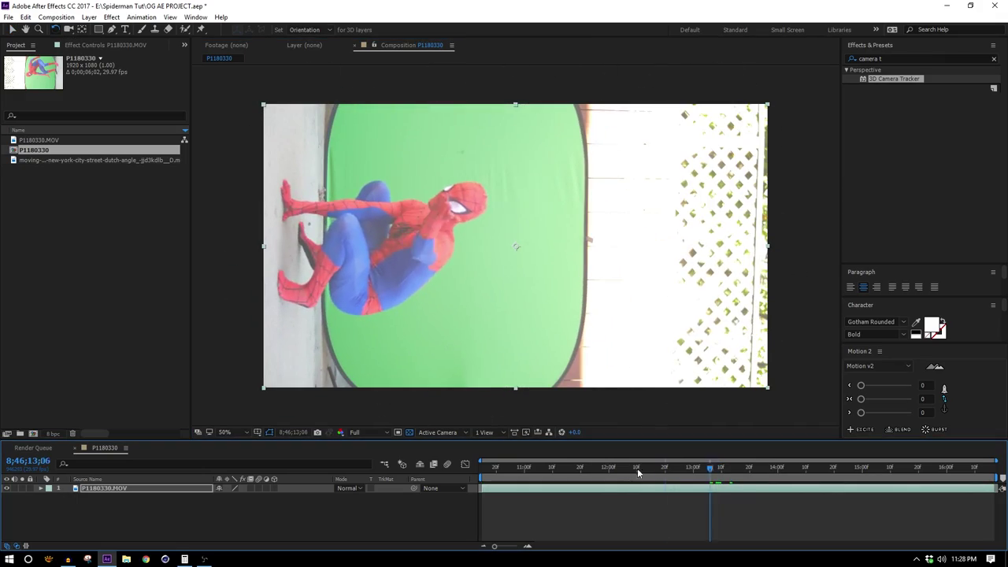
{"action": "key", "text": "space"}
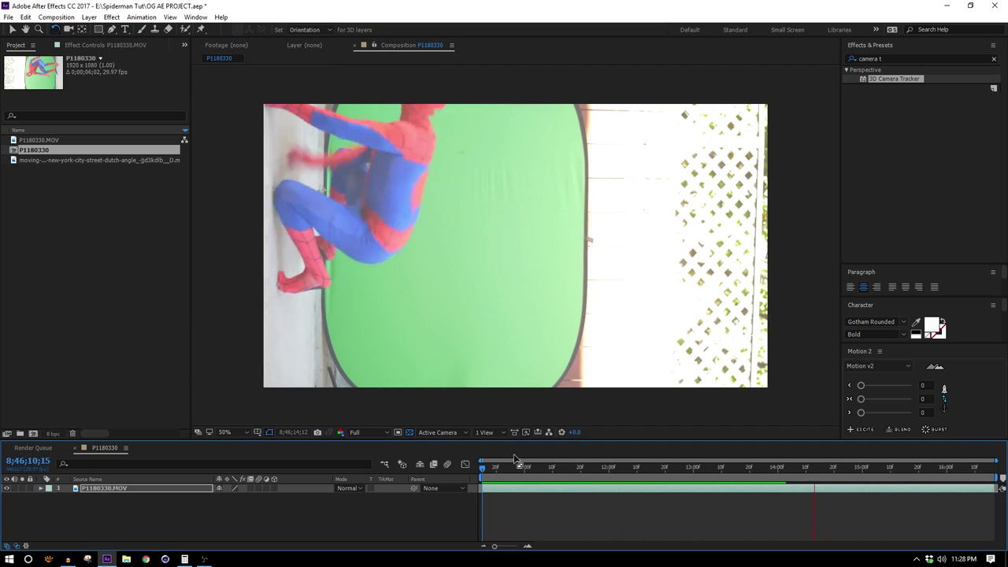
Duplicate the P1180330.MOV layer and hide the lower copy
{"action": "left_click", "coordinate": [13, 30]}
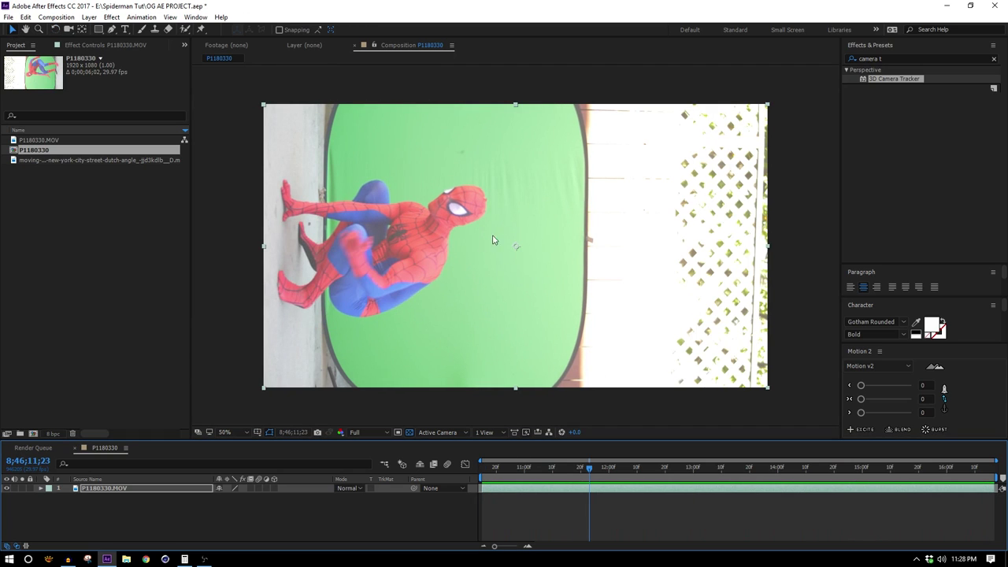
{"action": "left_click", "coordinate": [595, 492]}
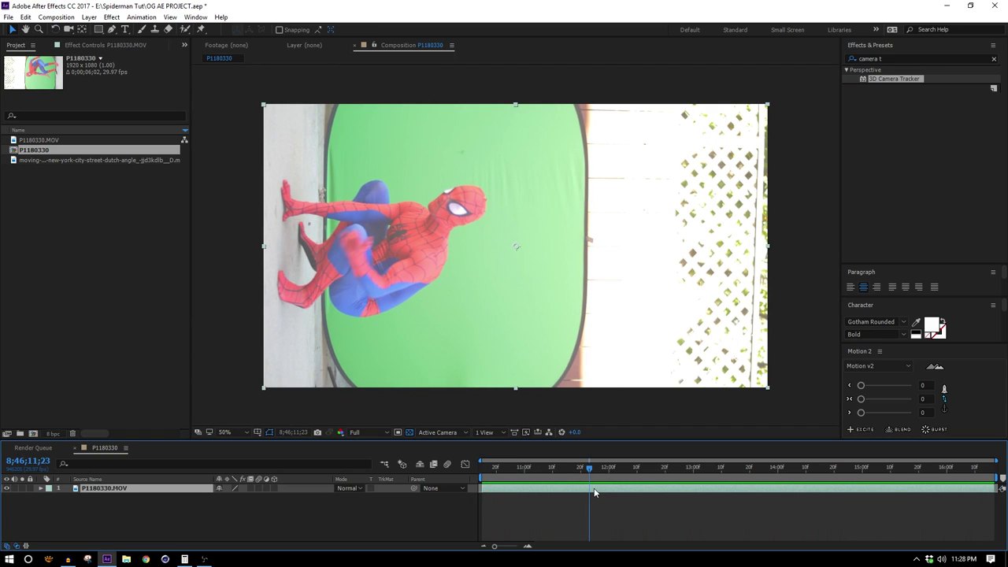
{"action": "key", "text": "ctrl+d"}
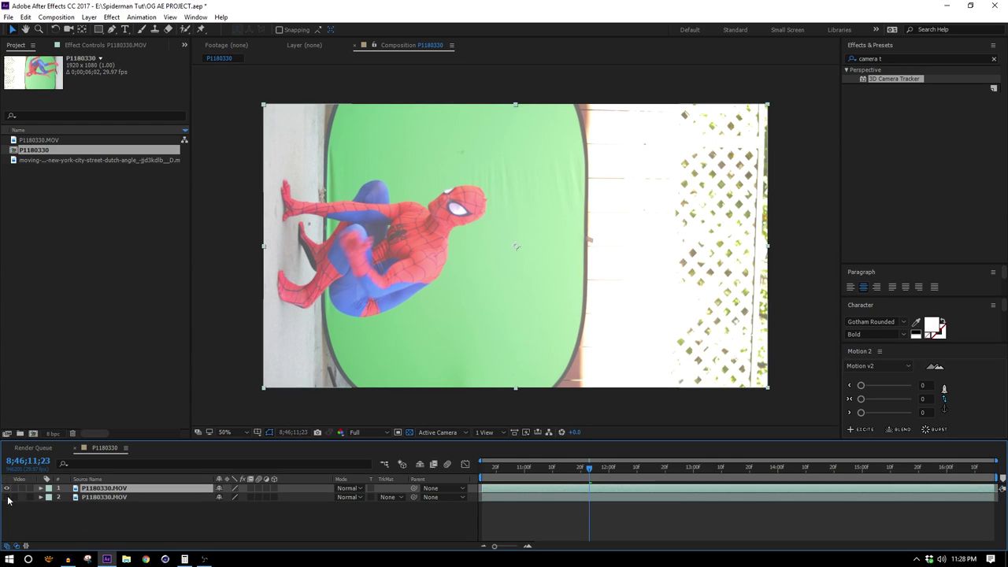
{"action": "left_click", "coordinate": [870, 57]}
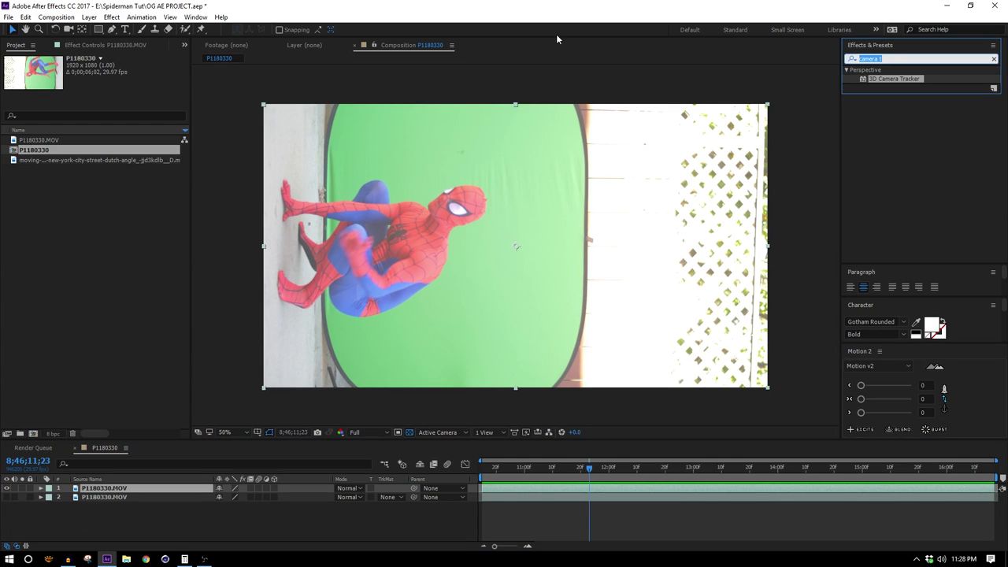
{"action": "type", "text": "keyl"}
{"action": "key", "text": "Return"}
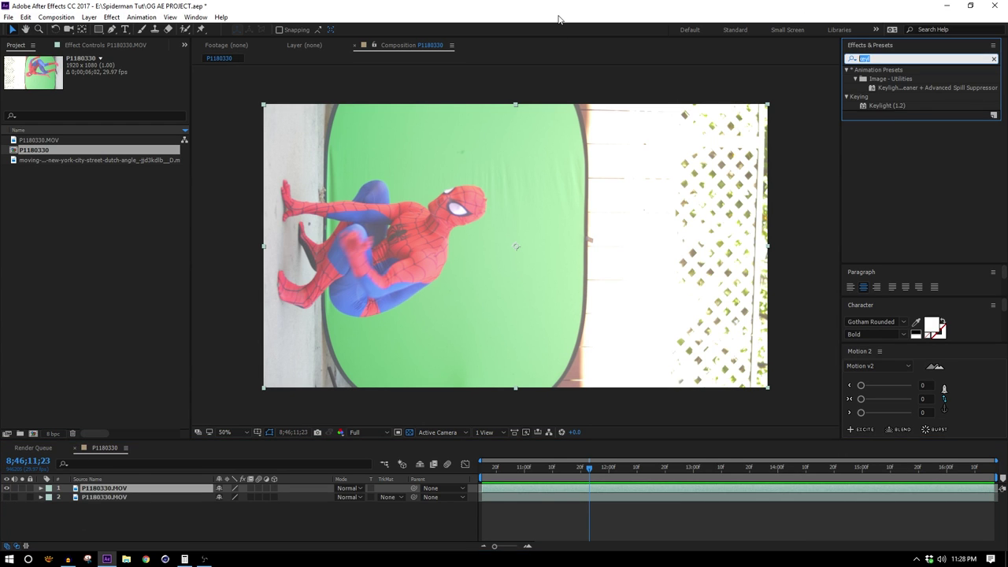
Apply the Curves effect to the upper footage layer and pull the RGB midtones down to darken the image and increase contrast
{"action": "type", "text": "curv"}
{"action": "scroll", "coordinate": [459, 203], "scroll_direction": "up", "scroll_amount": 5}
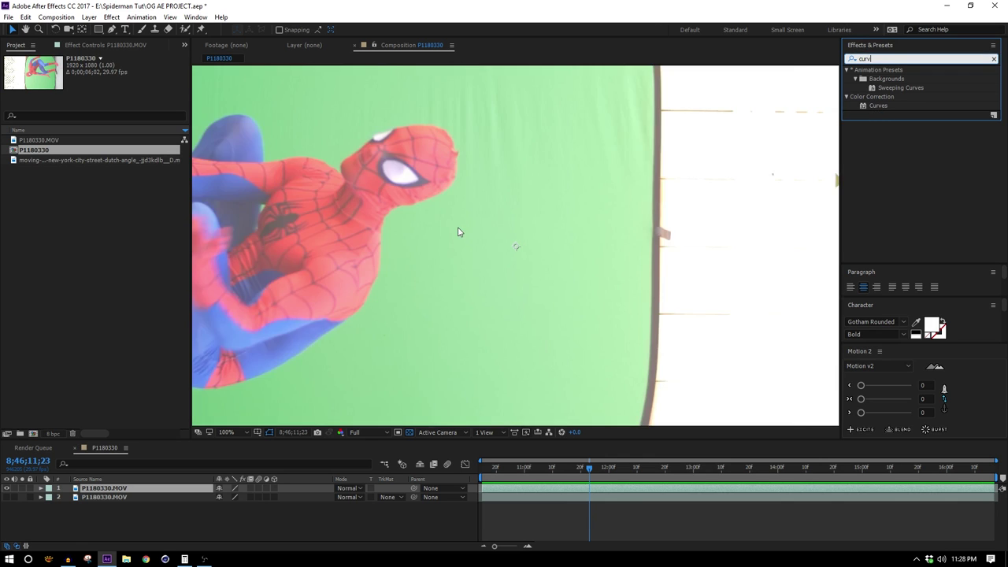
{"action": "scroll", "coordinate": [452, 236], "scroll_direction": "down", "scroll_amount": 2}
{"action": "scroll", "coordinate": [786, 322], "scroll_direction": "down", "scroll_amount": 2}
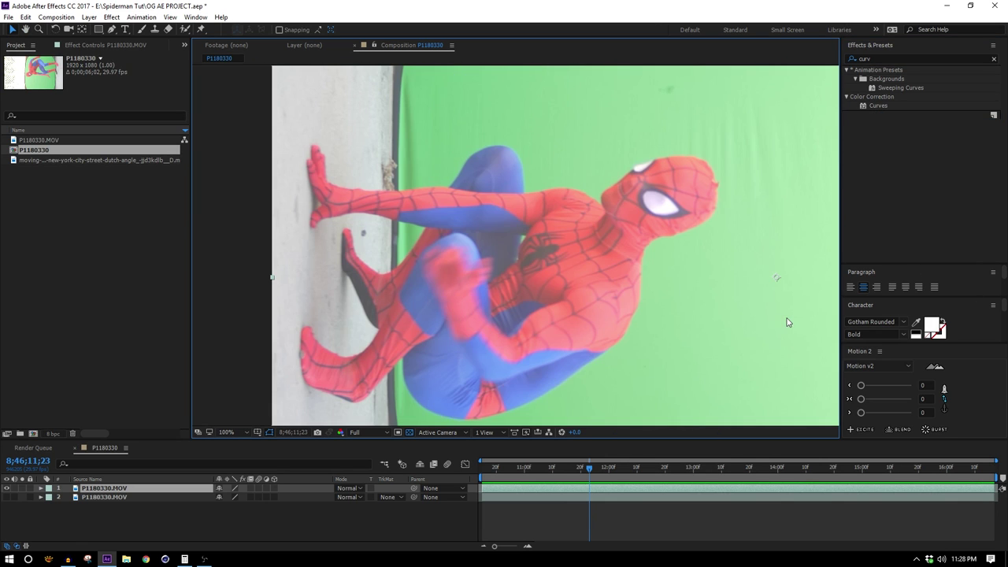
{"action": "left_click_drag", "start_coordinate": [876, 107], "coordinate": [583, 201]}
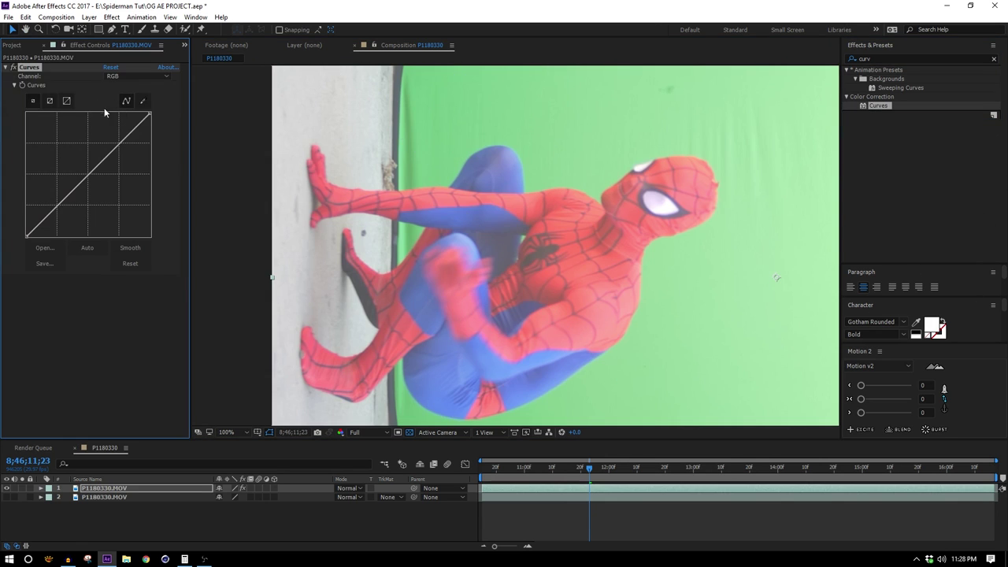
{"action": "left_click_drag", "start_coordinate": [118, 147], "coordinate": [99, 196]}
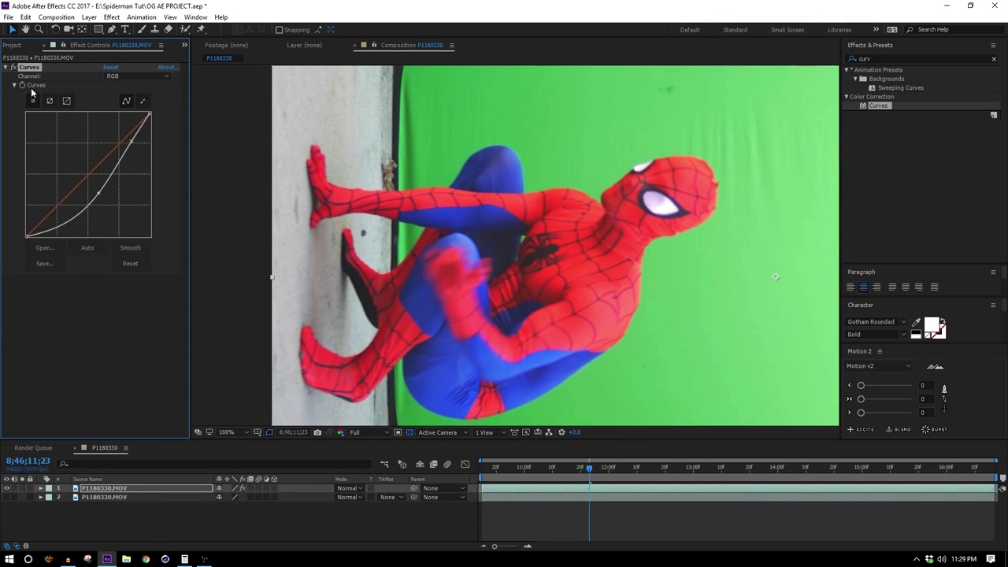
Copy the adjusted Curves effect onto the hidden lower footage layer
{"action": "left_click", "coordinate": [94, 497]}
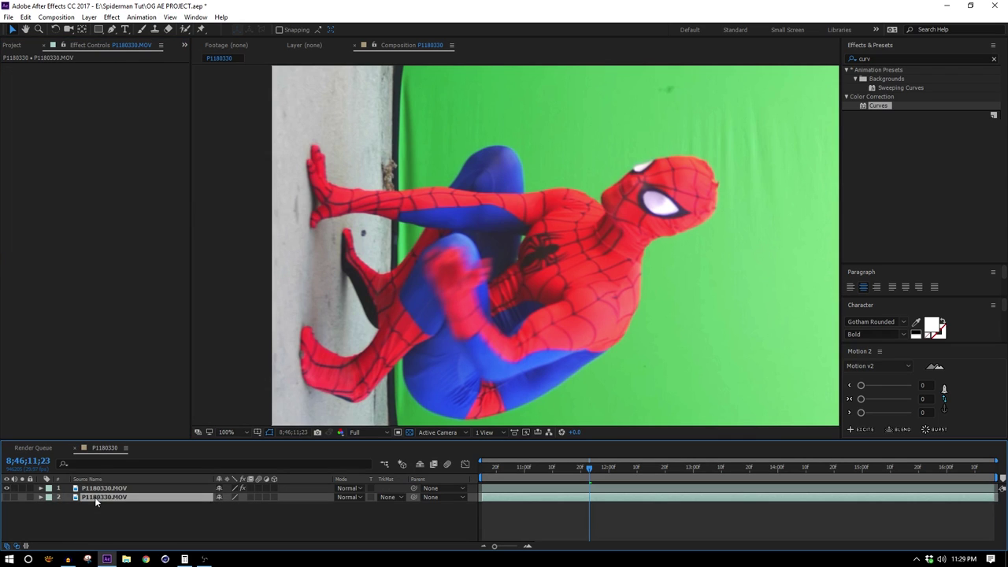
{"action": "key", "text": "ctrl+v"}
{"action": "scroll", "coordinate": [506, 339], "scroll_direction": "down", "scroll_amount": 1}
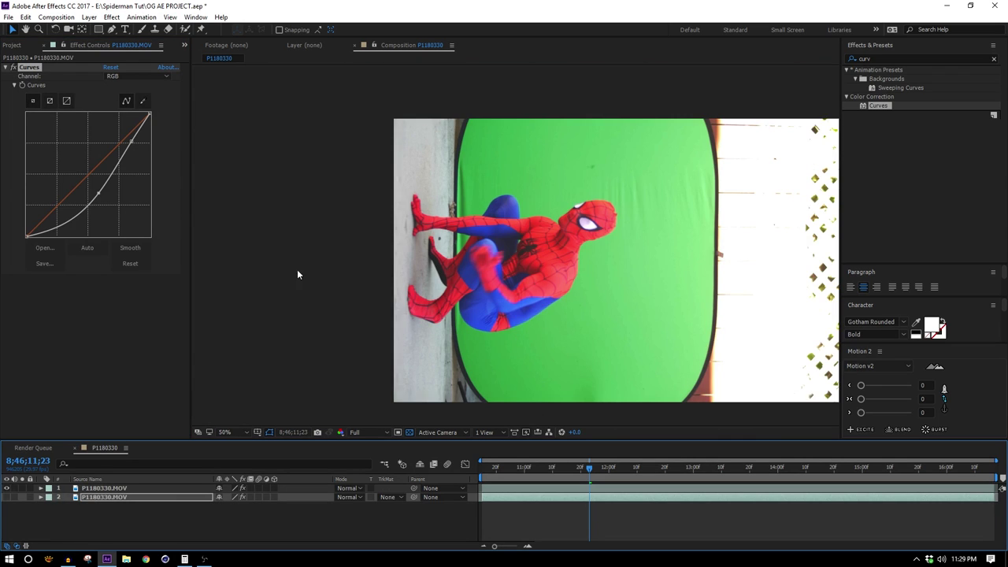
Apply Keylight (1.2) to the upper footage layer and sample the green backdrop as the Screen Colour
{"action": "left_click", "coordinate": [118, 489]}
{"action": "left_click", "coordinate": [882, 58]}
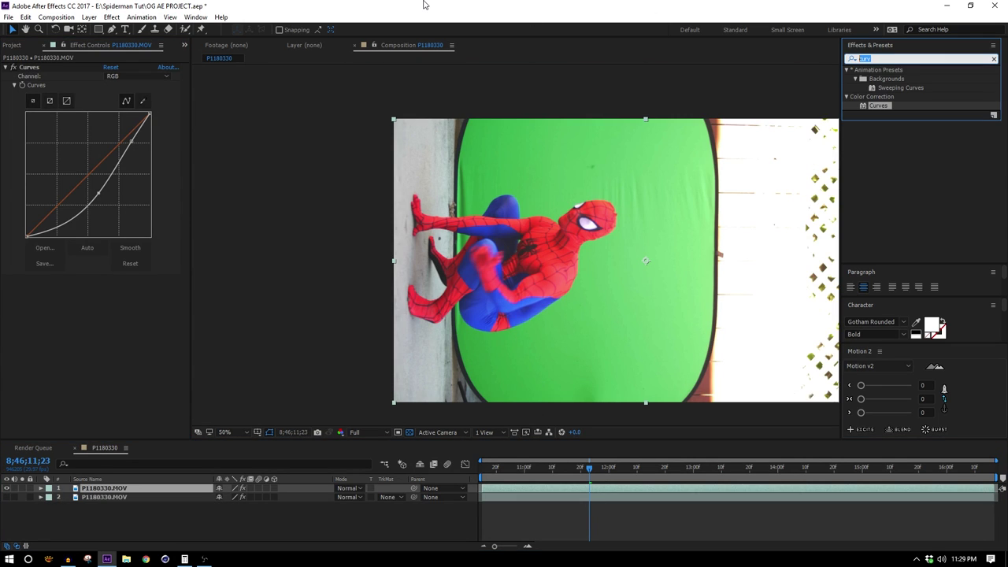
{"action": "type", "text": "keyl"}
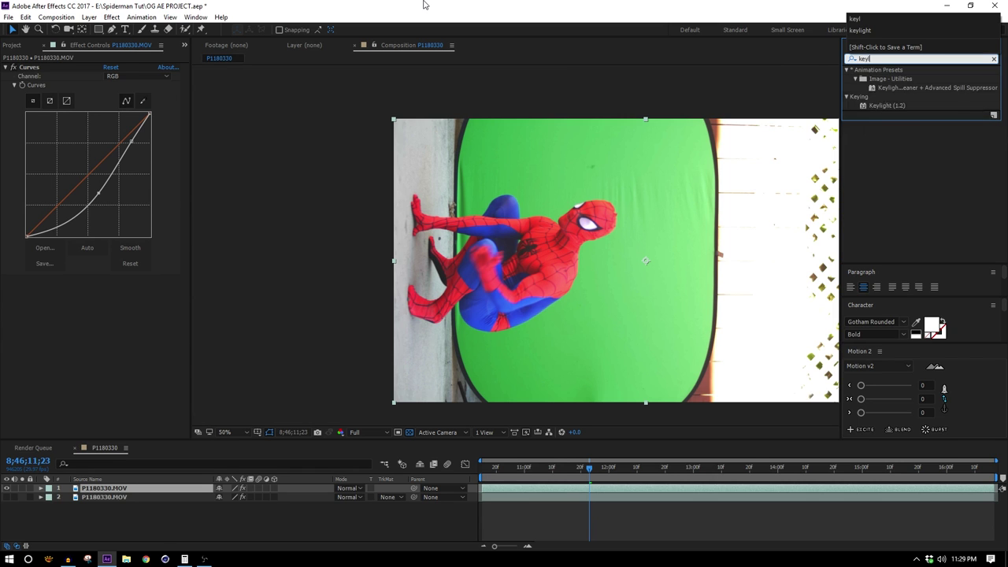
{"action": "left_click_drag", "start_coordinate": [894, 110], "coordinate": [142, 298]}
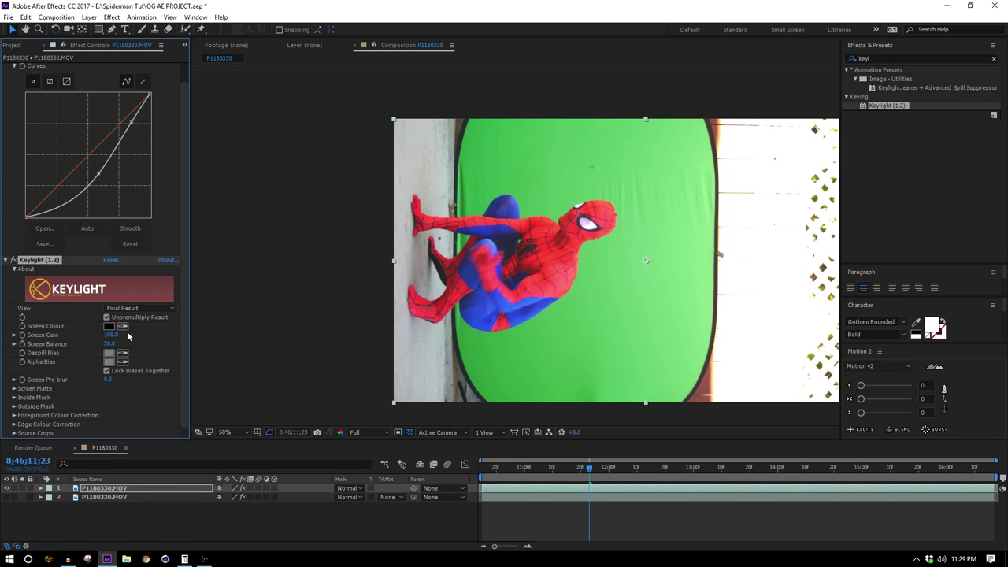
{"action": "left_click", "coordinate": [520, 321]}
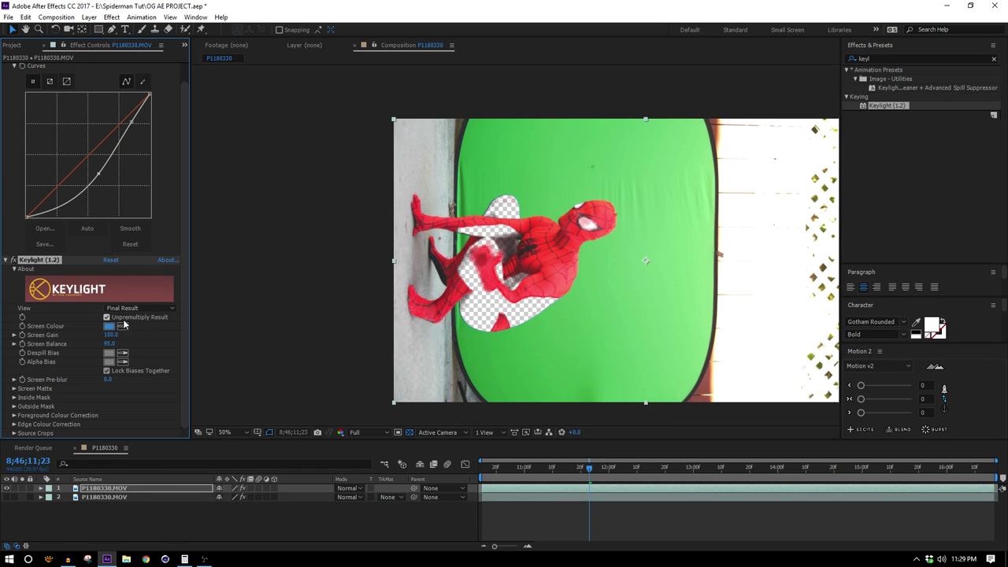
{"action": "left_click", "coordinate": [560, 364]}
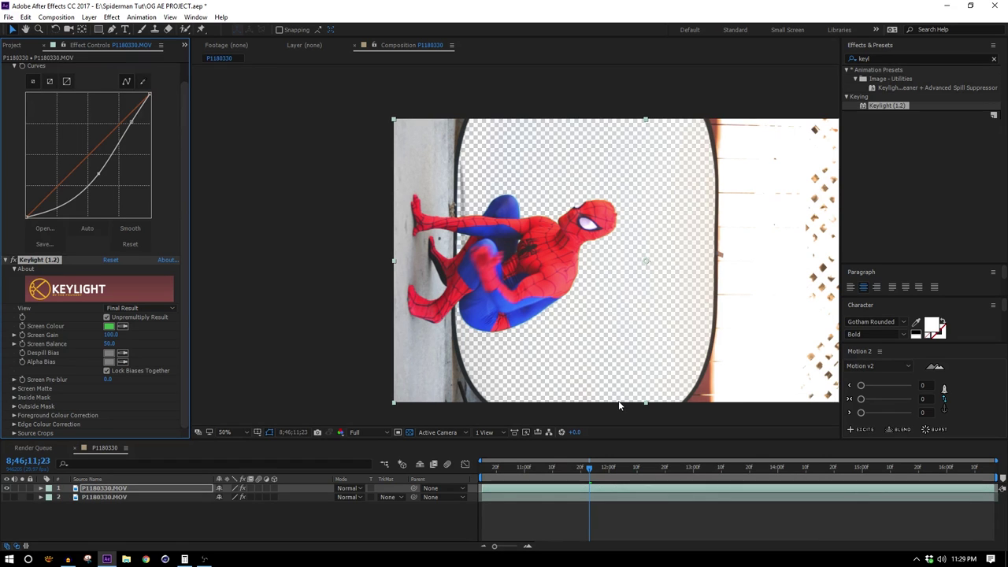
Show Keylight's Screen Matte view and clean the backdrop by setting Screen Gain to 152 and Screen Balance to 34
{"action": "scroll", "coordinate": [619, 406], "scroll_direction": "up", "scroll_amount": 1}
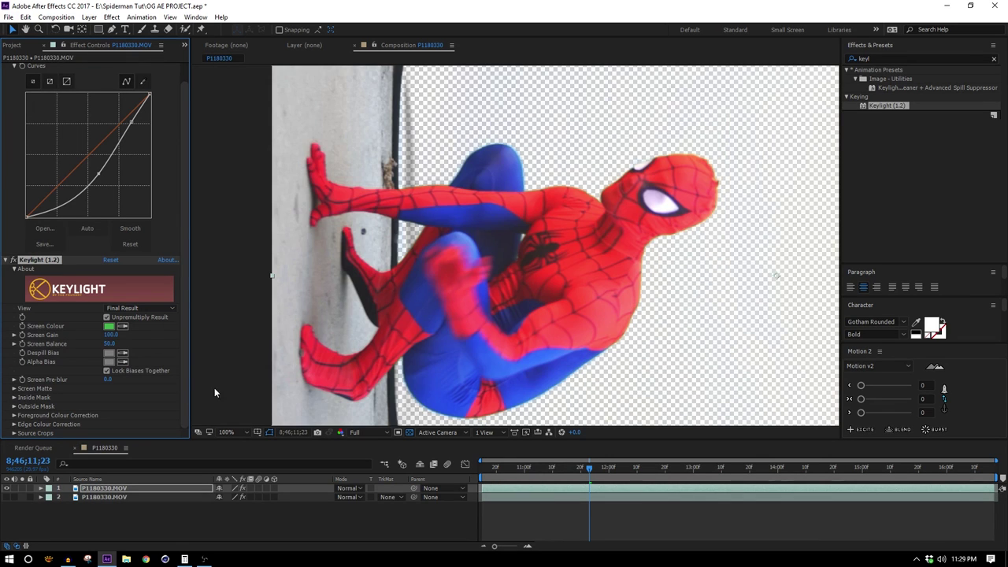
{"action": "left_click", "coordinate": [131, 308]}
{"action": "left_click", "coordinate": [176, 365]}
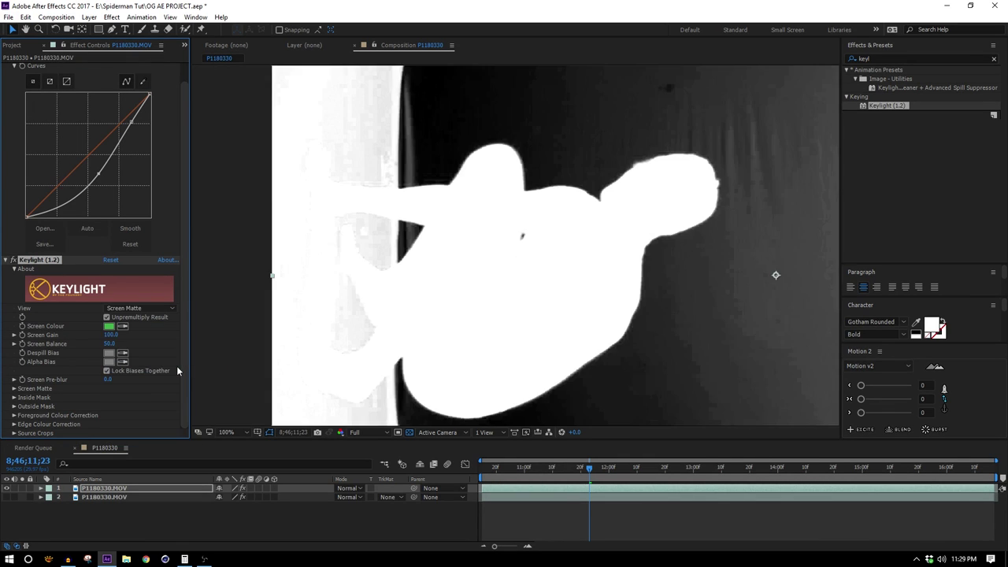
{"action": "scroll", "coordinate": [696, 282], "scroll_direction": "down", "scroll_amount": 1}
{"action": "scroll", "coordinate": [696, 283], "scroll_direction": "up", "scroll_amount": 1}
{"action": "left_click_drag", "start_coordinate": [621, 259], "coordinate": [552, 245]}
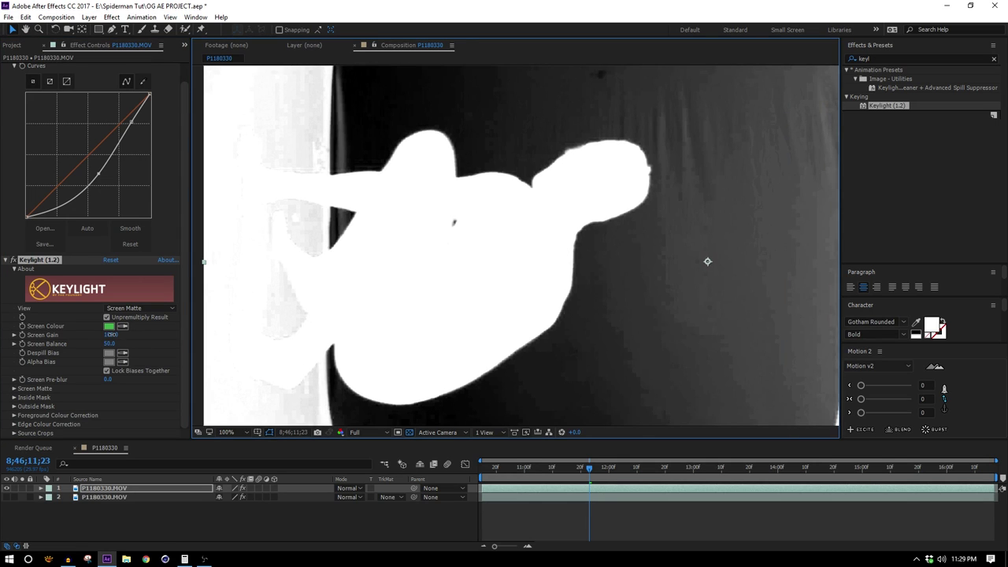
{"action": "mouse_move", "coordinate": [110, 334]}
{"action": "left_mouse_down"}
{"action": "mouse_move", "coordinate": [145, 341]}
{"action": "mouse_move", "coordinate": [99, 345]}
{"action": "left_mouse_up"}
{"action": "left_click", "coordinate": [14, 389]}
{"action": "scroll", "coordinate": [16, 397], "scroll_direction": "down", "scroll_amount": 1}
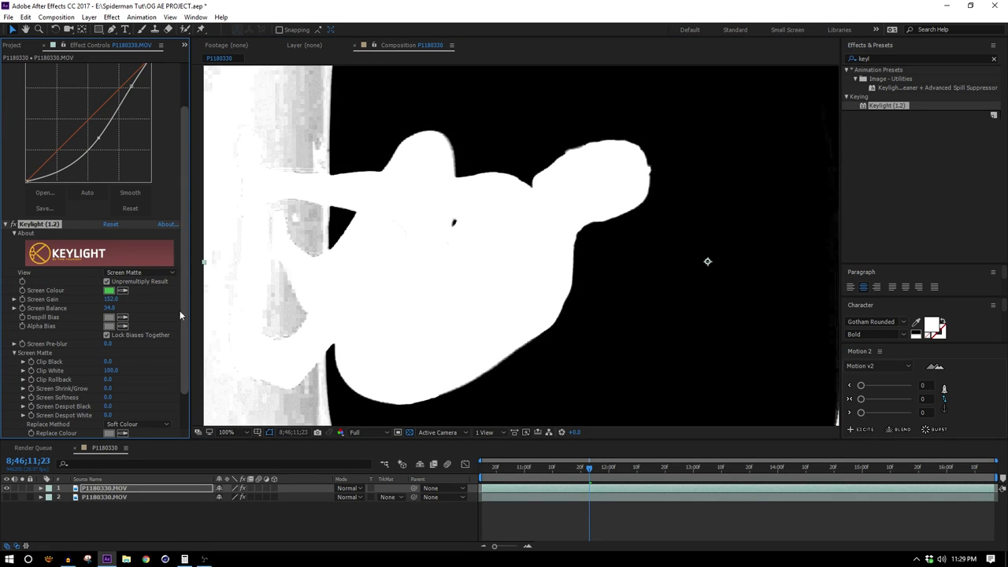
Set the Keylight view to Intermediate Result and check the keyed figure at 8;46;12;18
{"action": "left_click", "coordinate": [137, 272]}
{"action": "left_click", "coordinate": [146, 384]}
{"action": "scroll", "coordinate": [507, 333], "scroll_direction": "down", "scroll_amount": 2}
{"action": "scroll", "coordinate": [489, 319], "scroll_direction": "up", "scroll_amount": 2}
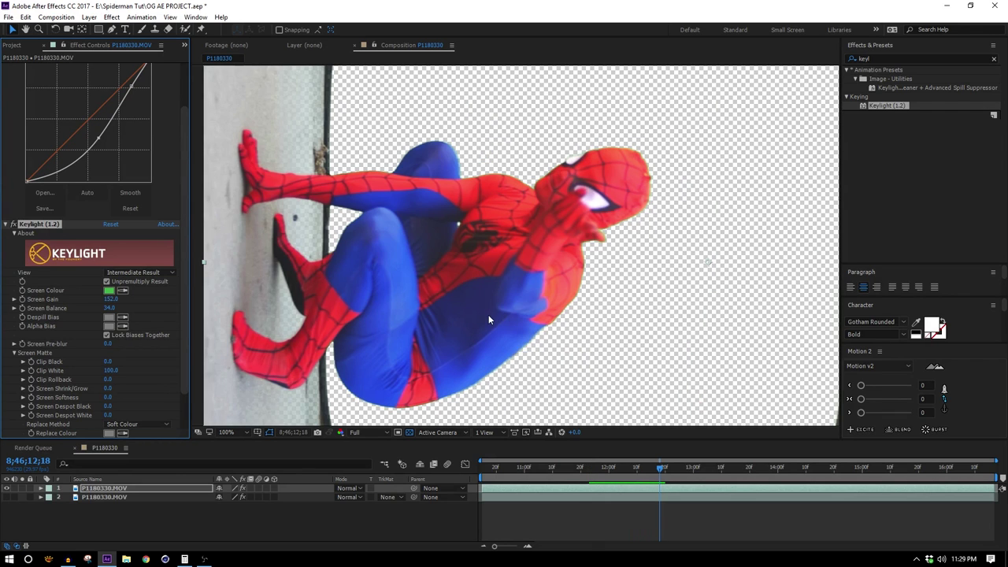
{"action": "left_click_drag", "start_coordinate": [628, 293], "coordinate": [797, 300]}
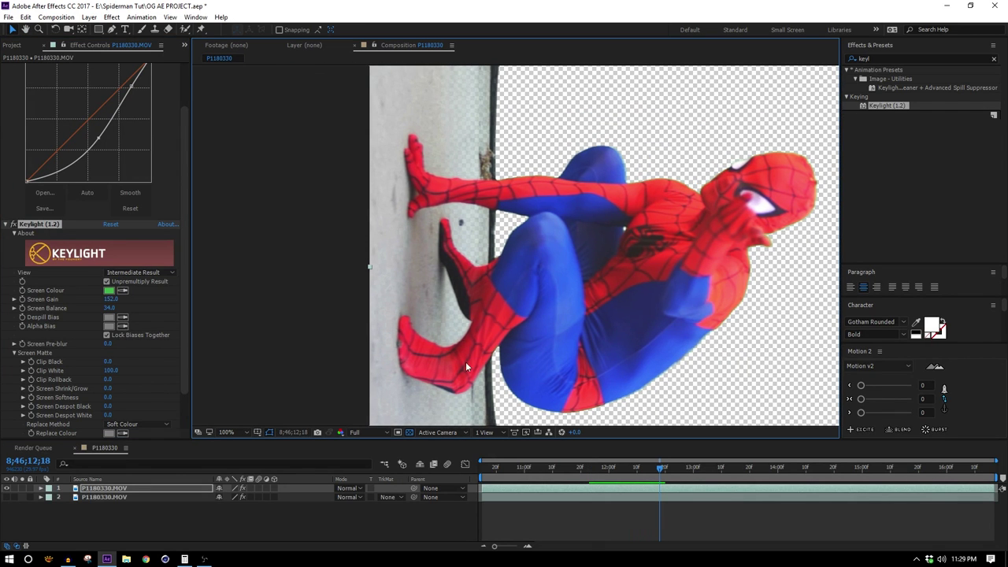
Start a Pen mask on the keyed layer, tracing the backdrop rim's ground-side inner edge from beside the foot to above the frame
{"action": "left_click_drag", "start_coordinate": [556, 332], "coordinate": [468, 281]}
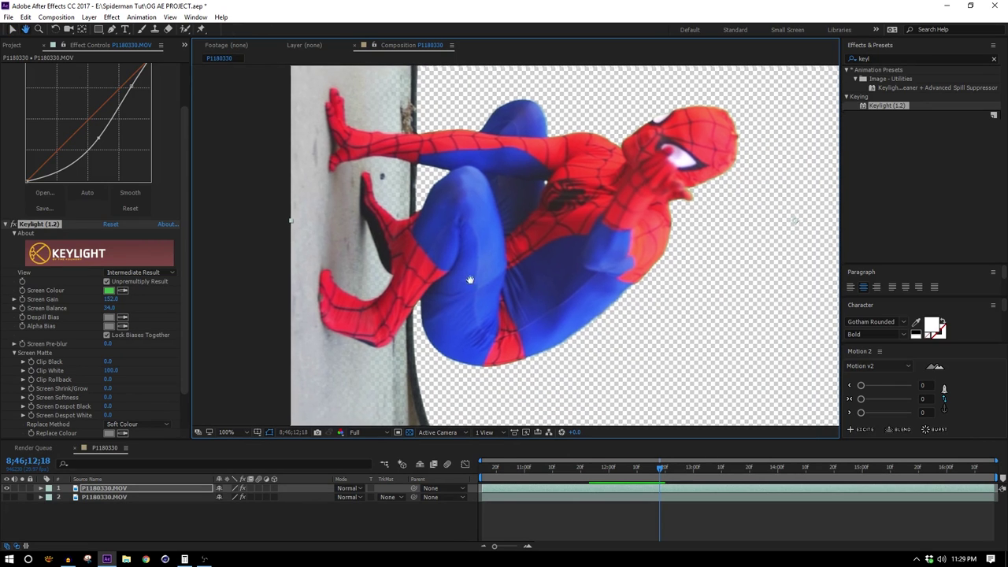
{"action": "left_click", "coordinate": [110, 30]}
{"action": "scroll", "coordinate": [423, 275], "scroll_direction": "up", "scroll_amount": 1}
{"action": "left_click_drag", "start_coordinate": [455, 339], "coordinate": [569, 178]}
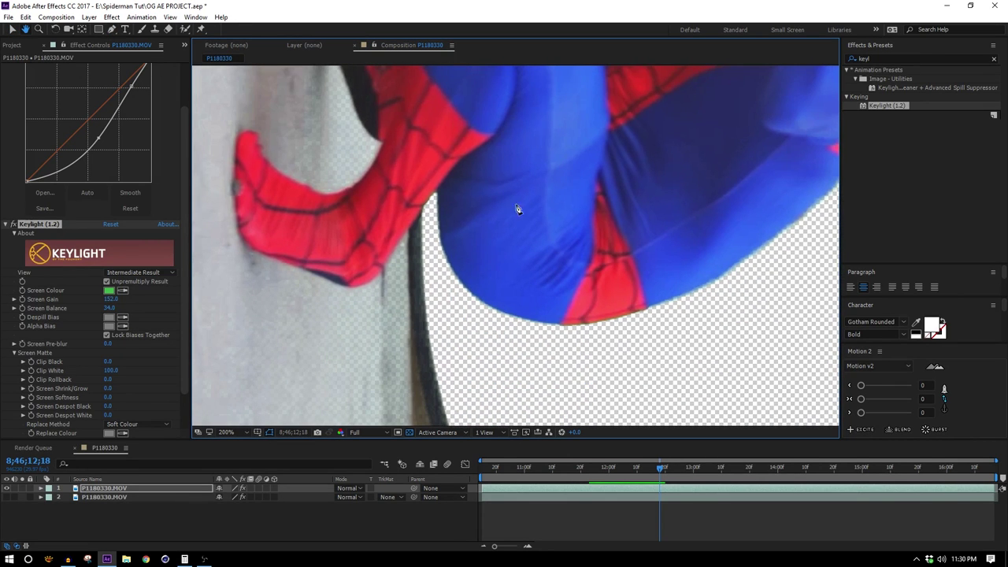
{"action": "left_click", "coordinate": [426, 285]}
{"action": "left_click_drag", "start_coordinate": [427, 285], "coordinate": [454, 517]}
{"action": "left_click", "coordinate": [456, 218]}
{"action": "left_click_drag", "start_coordinate": [489, 161], "coordinate": [478, 298]}
{"action": "scroll", "coordinate": [418, 246], "scroll_direction": "up", "scroll_amount": 5}
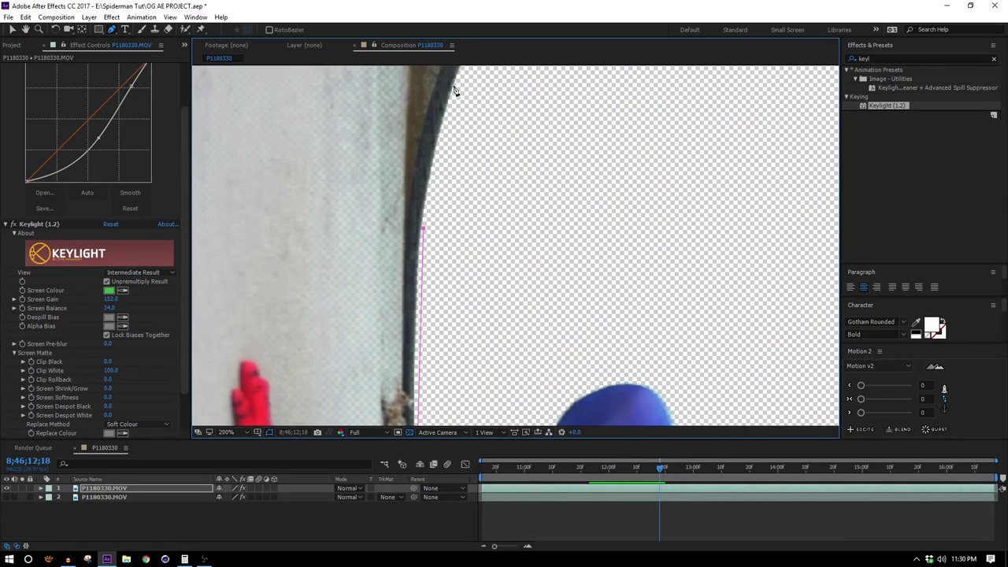
{"action": "left_click_drag", "start_coordinate": [461, 95], "coordinate": [466, 291]}
{"action": "scroll", "coordinate": [576, 308], "scroll_direction": "down", "scroll_amount": 2}
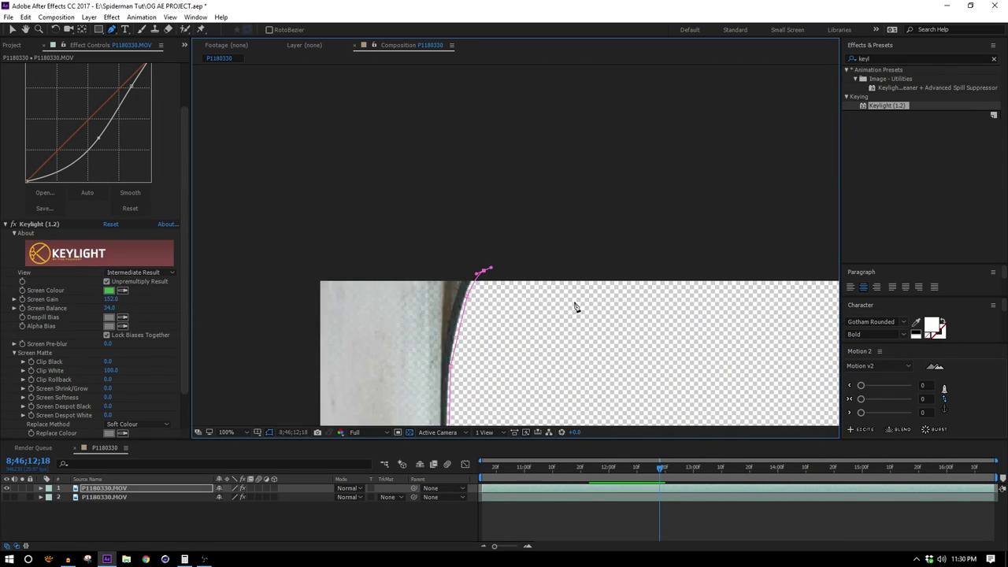
Continue the mask across the top of the frame and down just inside the fence-side rim of the backdrop
{"action": "left_click_drag", "start_coordinate": [623, 311], "coordinate": [556, 223]}
{"action": "scroll", "coordinate": [585, 219], "scroll_direction": "up", "scroll_amount": 1}
{"action": "scroll", "coordinate": [532, 288], "scroll_direction": "up", "scroll_amount": 1}
{"action": "left_click", "coordinate": [567, 260]}
{"action": "left_click", "coordinate": [585, 372]}
{"action": "left_click_drag", "start_coordinate": [591, 330], "coordinate": [596, 87]}
{"action": "left_click", "coordinate": [596, 401]}
{"action": "left_click_drag", "start_coordinate": [591, 331], "coordinate": [544, 10]}
{"action": "left_click_drag", "start_coordinate": [490, 298], "coordinate": [558, 165]}
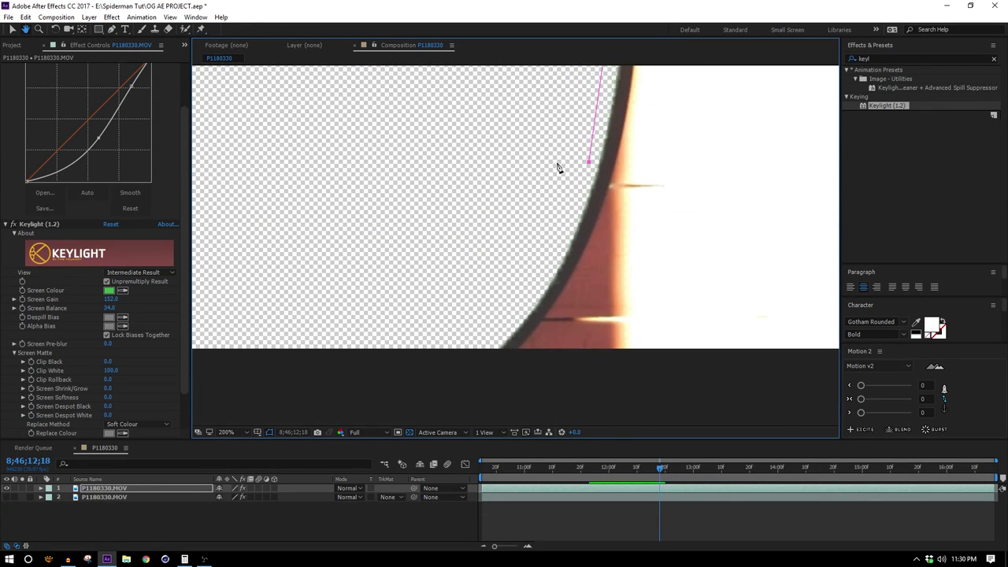
Extend the mask down inside the curved fence-side rim of the backdrop and across below the frame
{"action": "left_click", "coordinate": [544, 275]}
{"action": "left_click_drag", "start_coordinate": [516, 299], "coordinate": [600, 225]}
{"action": "left_click", "coordinate": [575, 286]}
{"action": "left_click", "coordinate": [428, 330]}
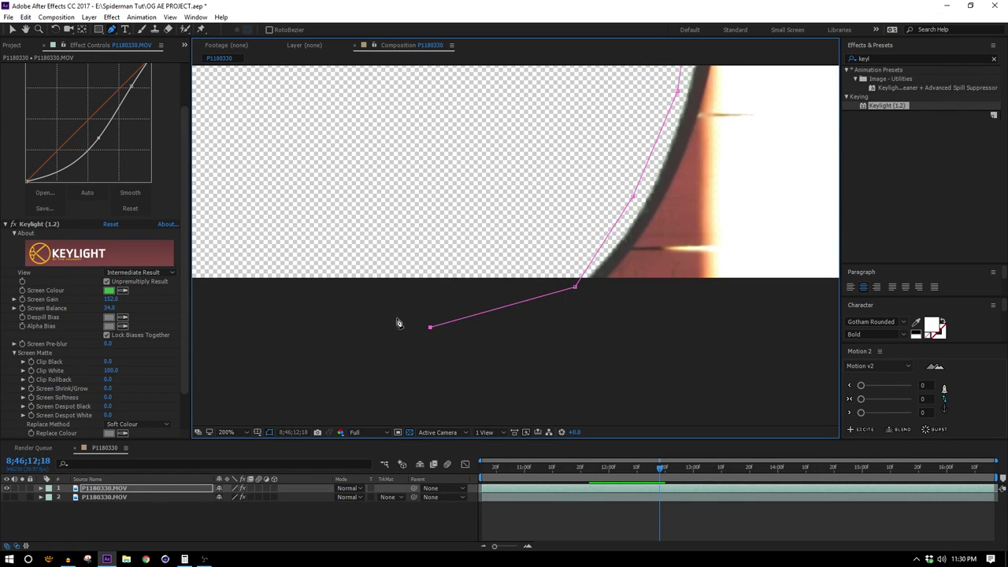
{"action": "left_click_drag", "start_coordinate": [400, 321], "coordinate": [713, 271]}
{"action": "left_click_drag", "start_coordinate": [299, 246], "coordinate": [607, 449]}
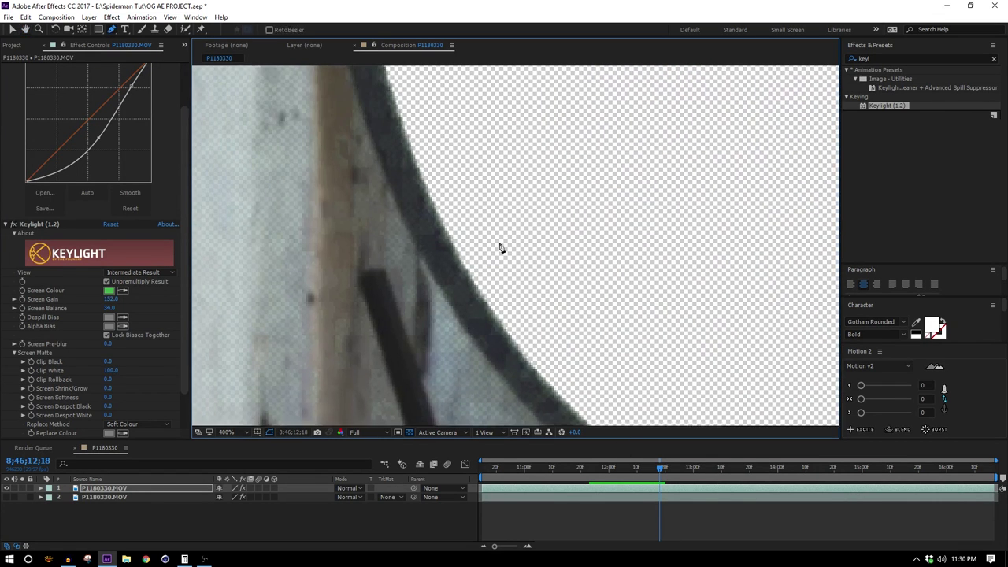
Trace the mask up inside the ground-side curve of the backdrop rim and close it at its starting point beside the foot
{"action": "scroll", "coordinate": [502, 248], "scroll_direction": "up", "scroll_amount": 1}
{"action": "left_click_drag", "start_coordinate": [501, 247], "coordinate": [547, 434]}
{"action": "left_click_drag", "start_coordinate": [409, 221], "coordinate": [521, 368]}
{"action": "left_click_drag", "start_coordinate": [482, 205], "coordinate": [546, 509]}
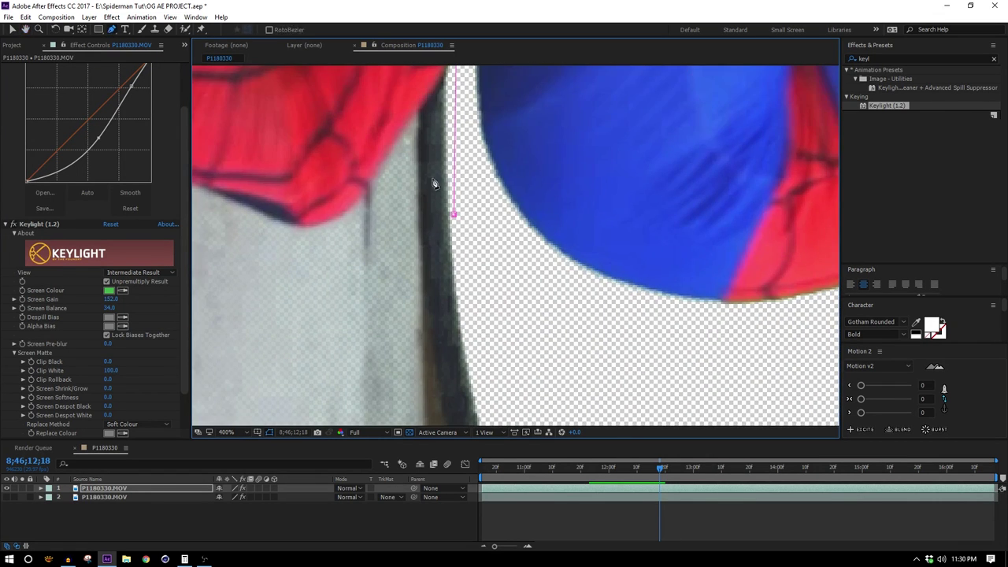
{"action": "left_click_drag", "start_coordinate": [563, 356], "coordinate": [392, 113]}
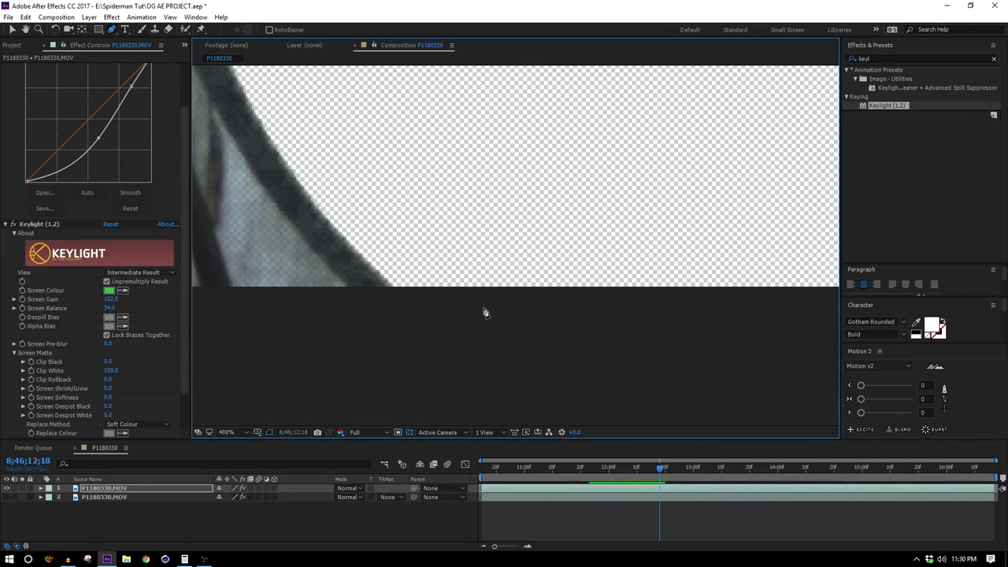
{"action": "left_click", "coordinate": [482, 307]}
{"action": "left_click", "coordinate": [411, 247]}
{"action": "scroll", "coordinate": [313, 144], "scroll_direction": "up", "scroll_amount": 1}
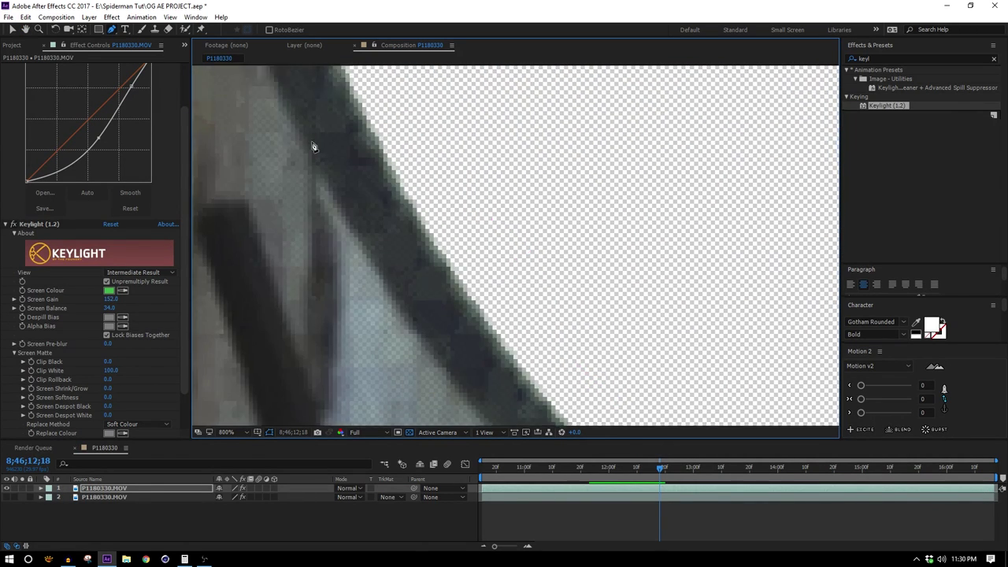
{"action": "scroll", "coordinate": [585, 322], "scroll_direction": "down", "scroll_amount": 2}
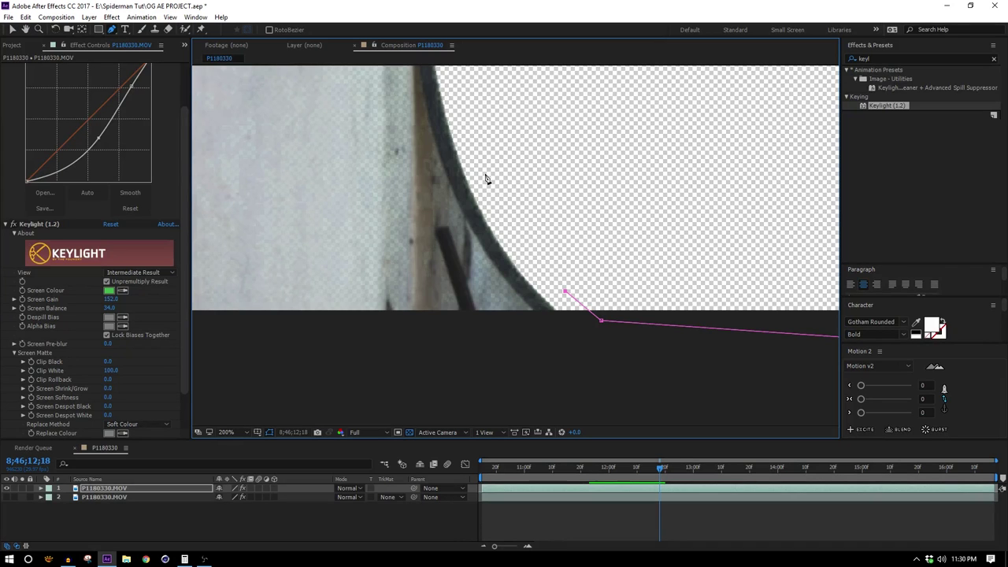
{"action": "left_click_drag", "start_coordinate": [497, 168], "coordinate": [569, 321]}
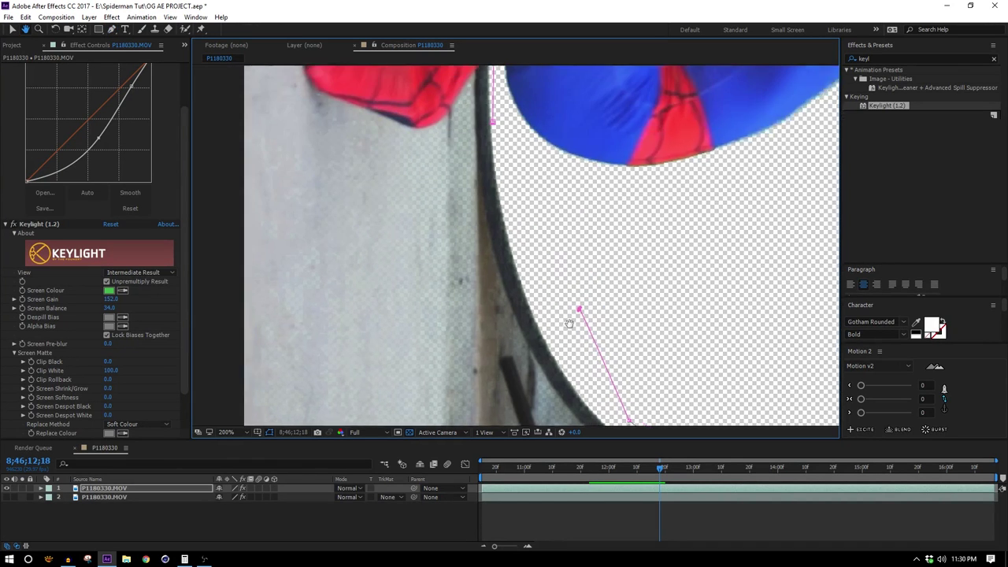
{"action": "scroll", "coordinate": [518, 218], "scroll_direction": "up", "scroll_amount": 2}
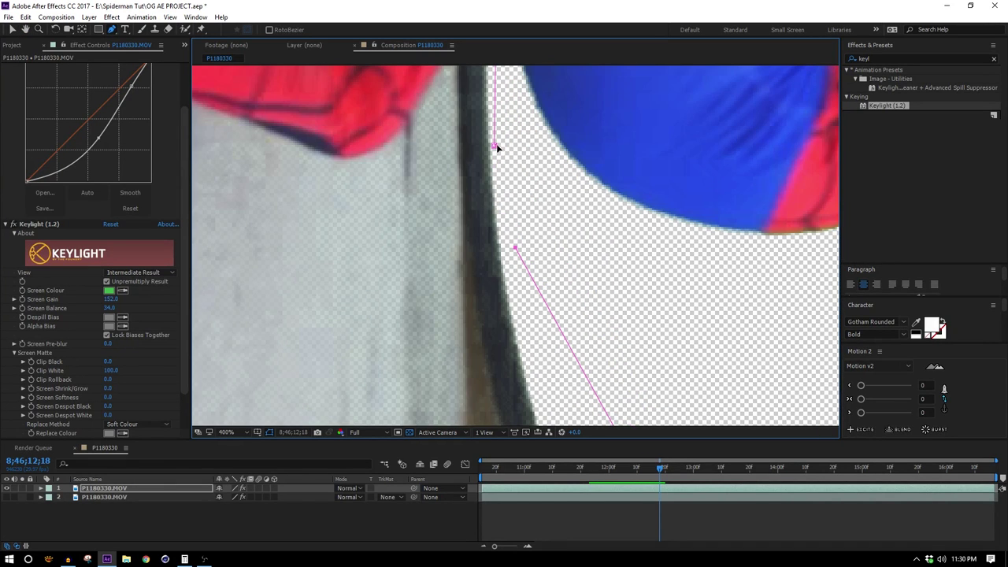
{"action": "scroll", "coordinate": [497, 148], "scroll_direction": "down", "scroll_amount": 2}
{"action": "scroll", "coordinate": [555, 181], "scroll_direction": "down", "scroll_amount": 4}
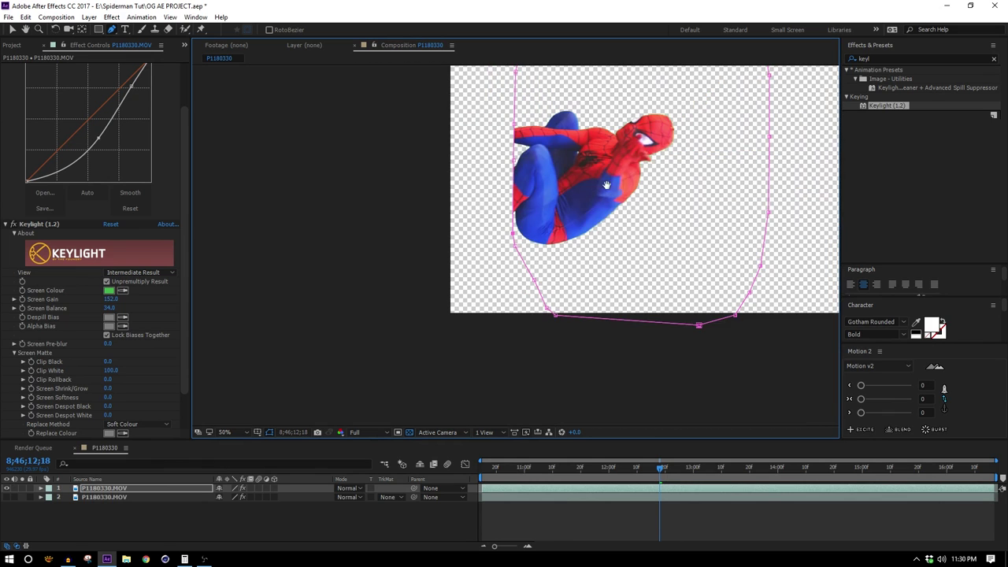
Play and scrub through the masked key to check the figure up to 8;46;12;05
{"action": "left_click_drag", "start_coordinate": [607, 186], "coordinate": [512, 261]}
{"action": "left_click_drag", "start_coordinate": [659, 468], "coordinate": [526, 496]}
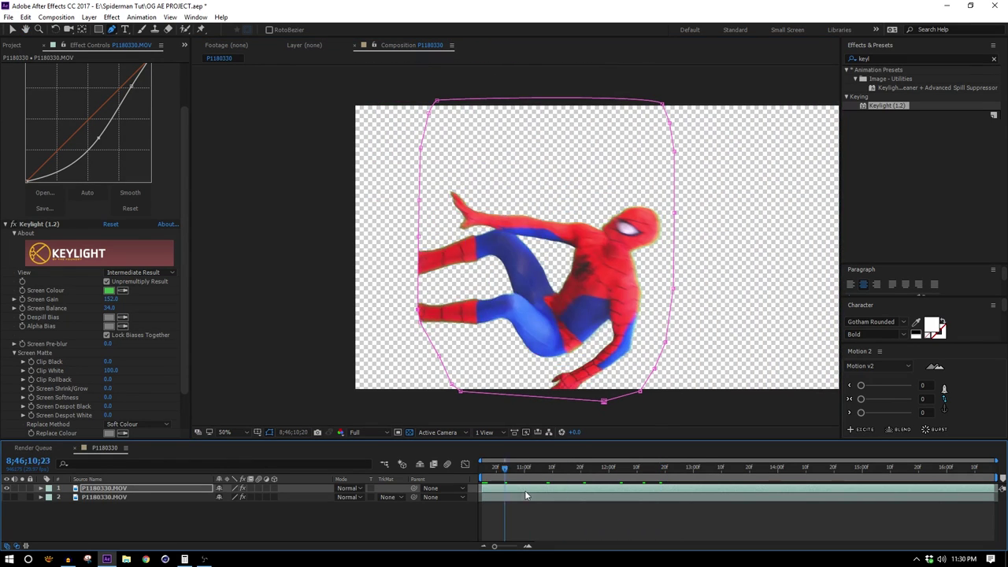
{"action": "key", "text": "space"}
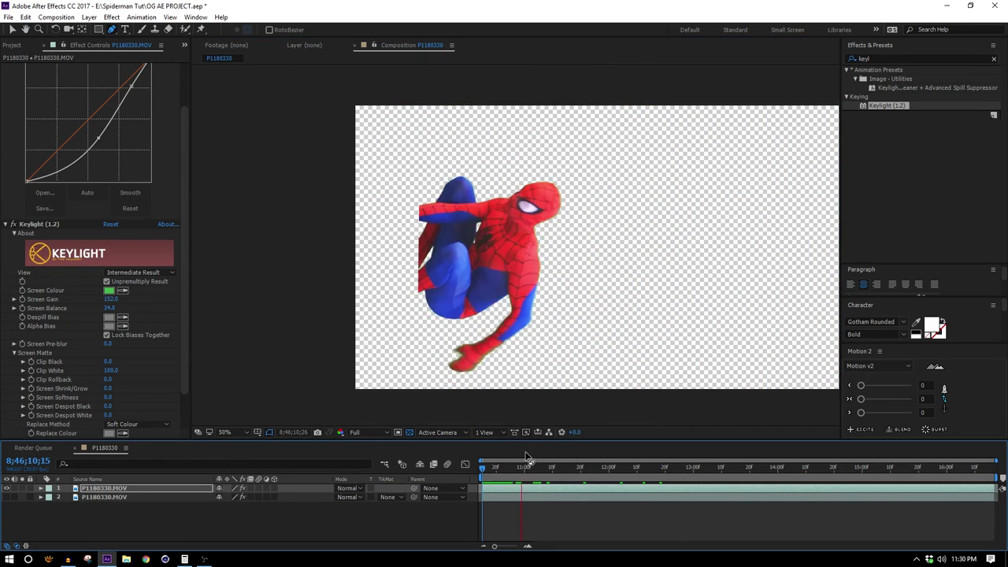
{"action": "left_click_drag", "start_coordinate": [565, 469], "coordinate": [440, 501]}
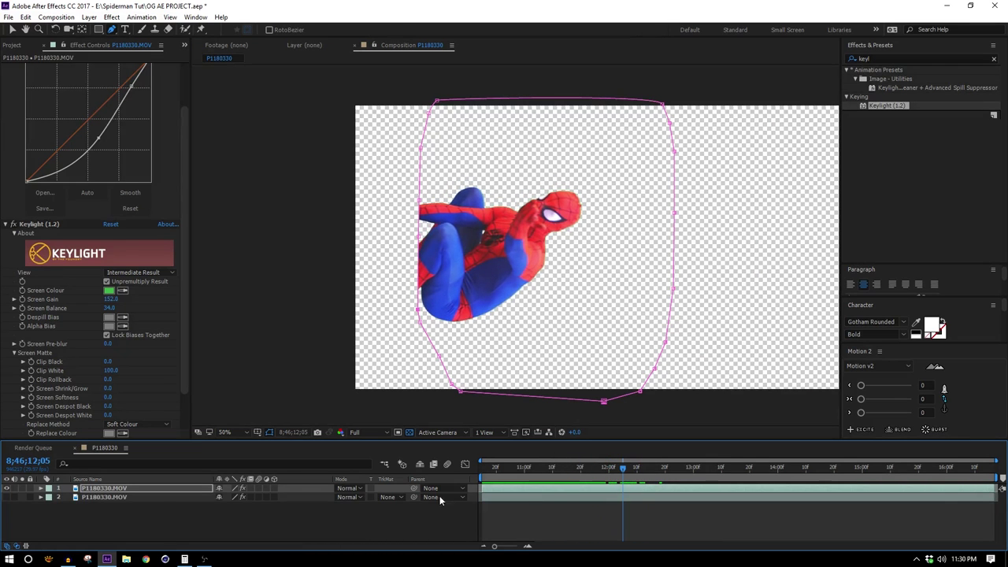
Duplicate the unkeyed footage layer and display only the copy directly beneath the keyed layer
{"action": "left_click", "coordinate": [109, 499]}
{"action": "key", "text": "ctrl+d"}
{"action": "left_click", "coordinate": [7, 497]}
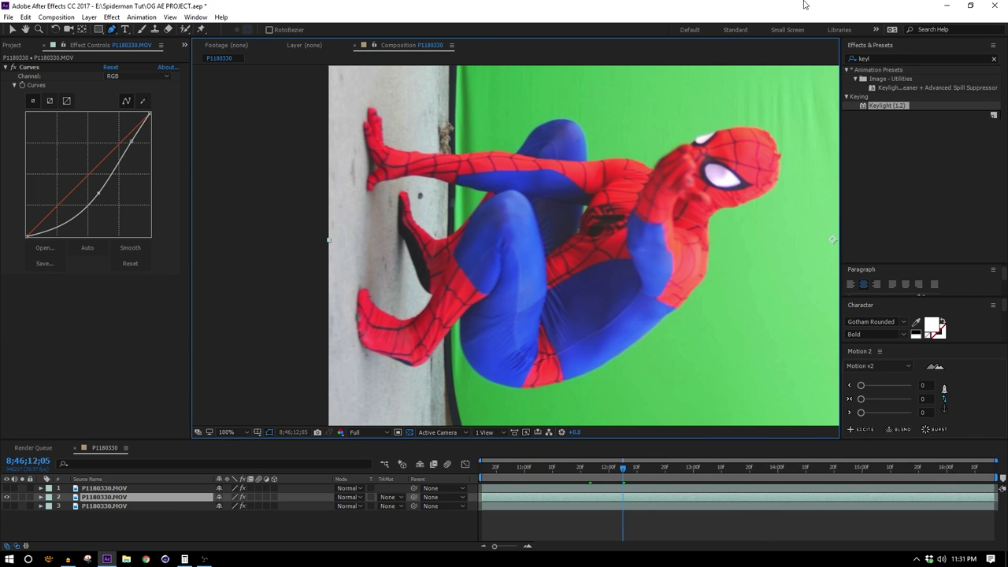
Find the Extract keying effect and apply it to the duplicated footage layer
{"action": "left_click", "coordinate": [894, 54]}
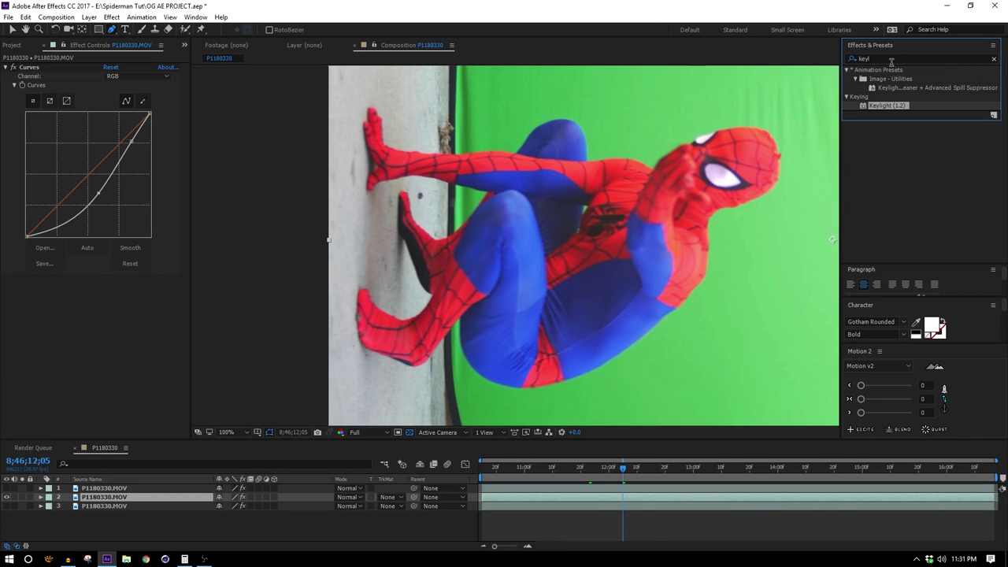
{"action": "left_click", "coordinate": [891, 59]}
{"action": "type", "text": "extrac"}
{"action": "left_click_drag", "start_coordinate": [878, 105], "coordinate": [175, 403]}
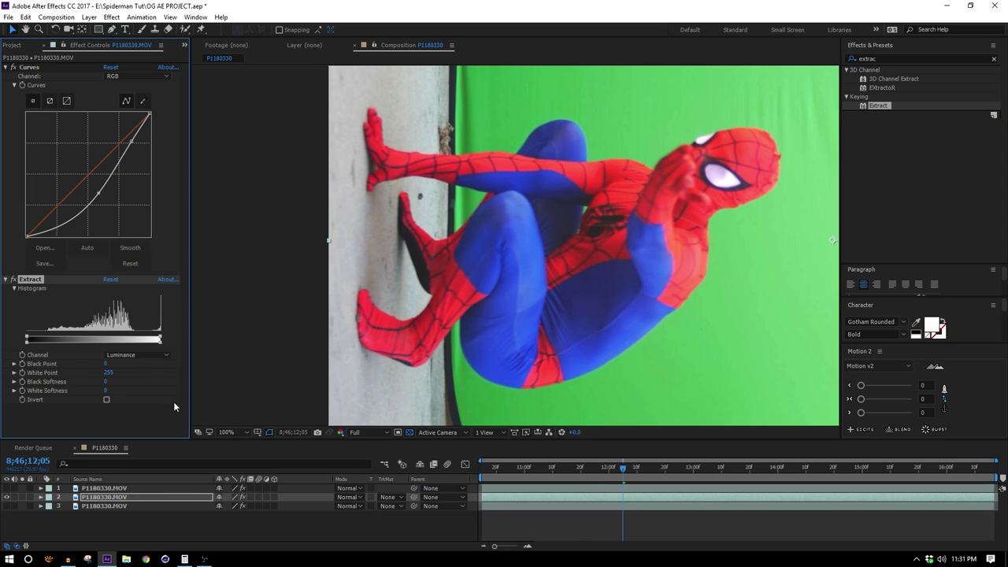
View the composition's Red and Green channels to compare the contrast between the hands, feet and ground
{"action": "left_click", "coordinate": [342, 433]}
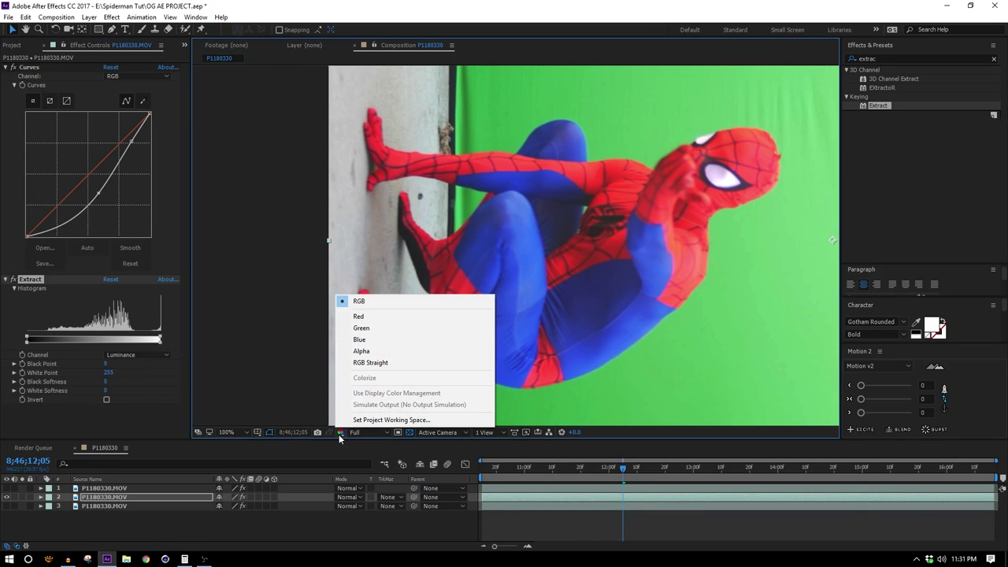
{"action": "left_click", "coordinate": [358, 316]}
{"action": "scroll", "coordinate": [376, 270], "scroll_direction": "up", "scroll_amount": 3}
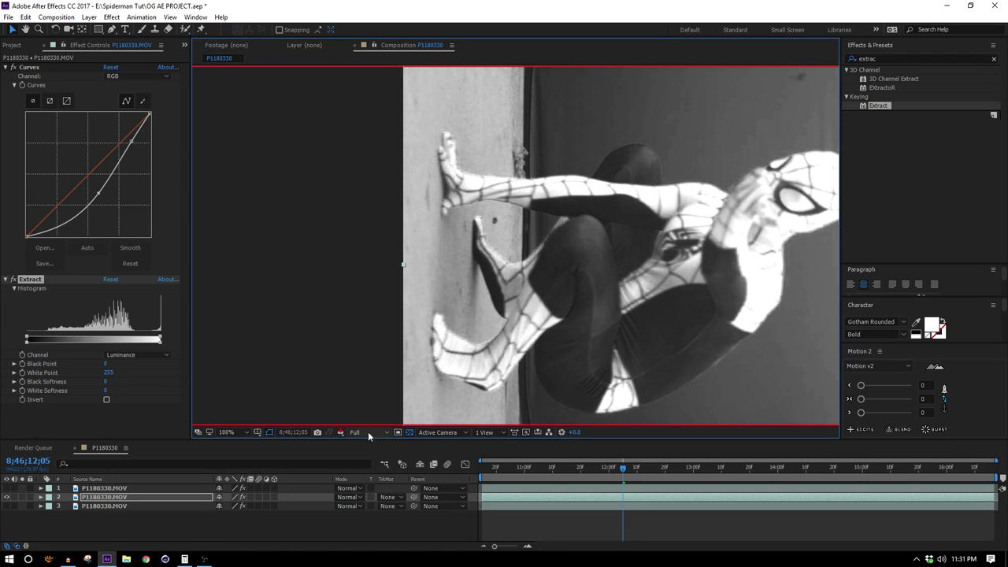
{"action": "left_click", "coordinate": [368, 434]}
{"action": "left_click", "coordinate": [341, 433]}
{"action": "left_click", "coordinate": [360, 330]}
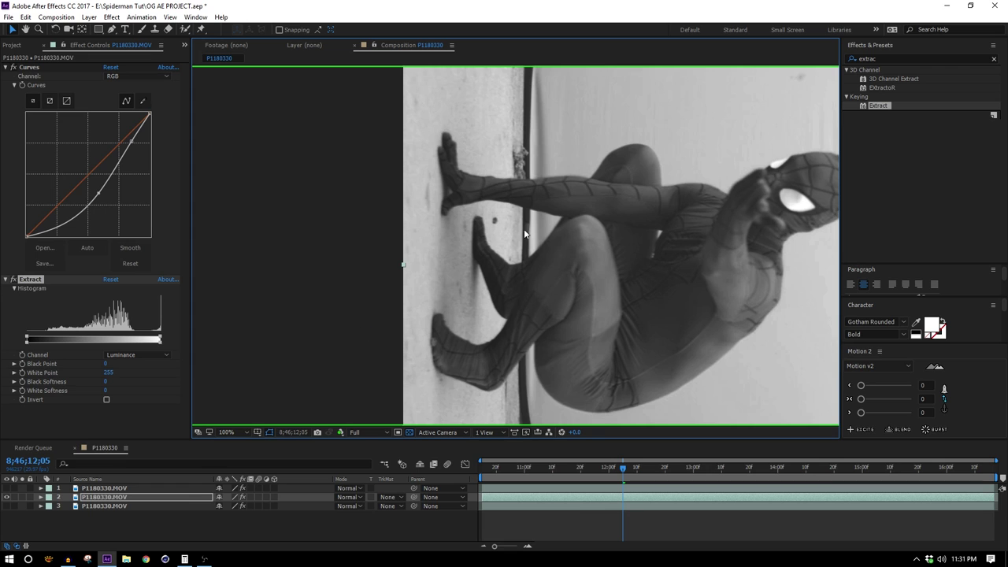
{"action": "left_click_drag", "start_coordinate": [667, 272], "coordinate": [534, 278]}
{"action": "left_click_drag", "start_coordinate": [436, 316], "coordinate": [502, 313]}
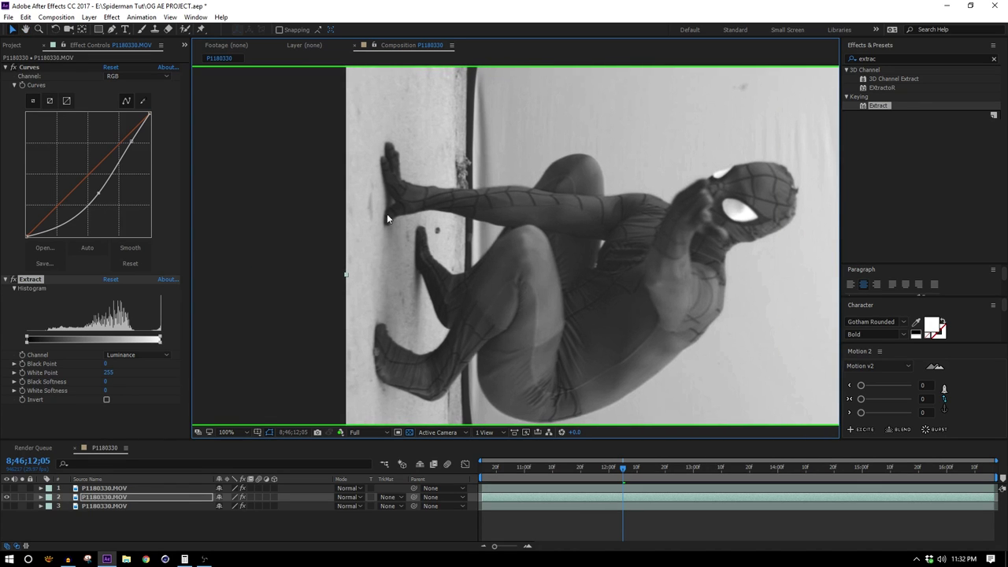
{"action": "left_click_drag", "start_coordinate": [387, 213], "coordinate": [437, 200]}
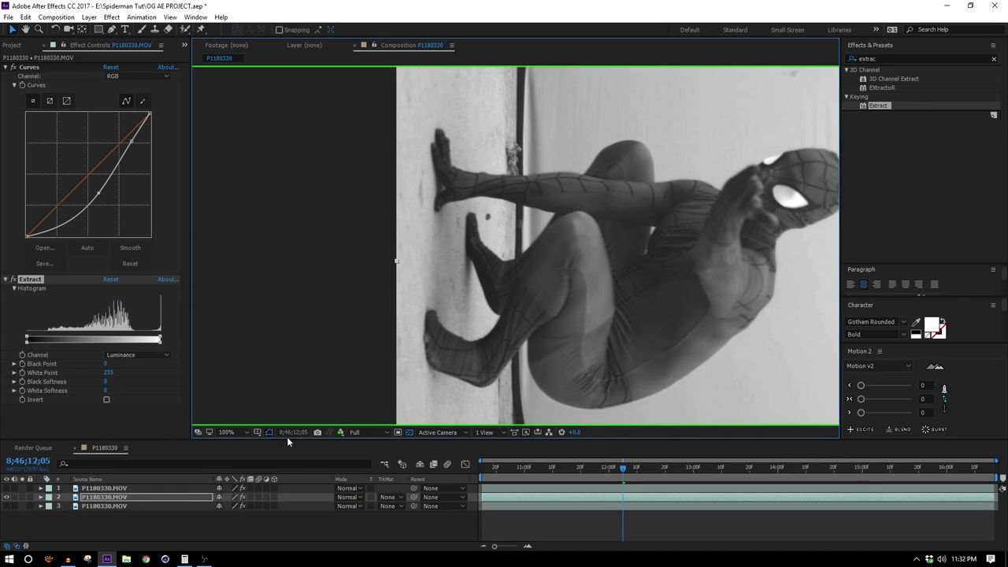
Inspect the Blue channel around the figure and ground, and restore the RGB view
{"action": "left_click", "coordinate": [343, 433]}
{"action": "left_click", "coordinate": [360, 340]}
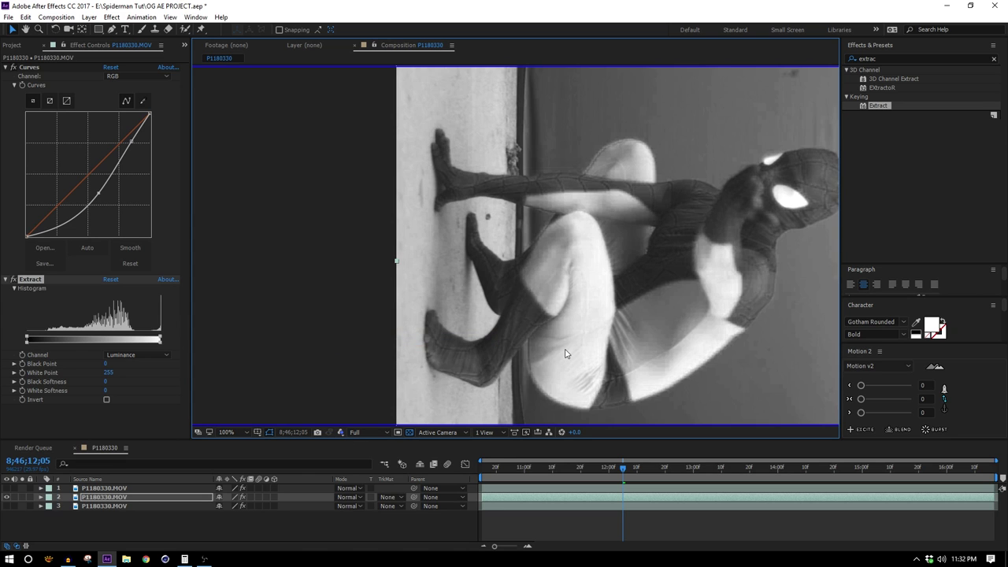
{"action": "left_click_drag", "start_coordinate": [564, 352], "coordinate": [510, 344]}
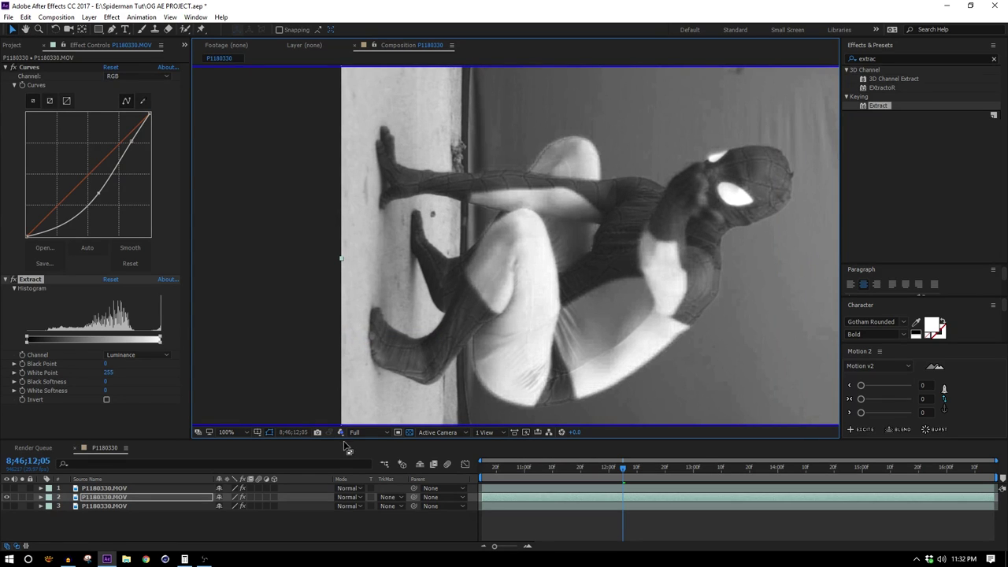
{"action": "left_click", "coordinate": [341, 433]}
{"action": "left_click", "coordinate": [358, 301]}
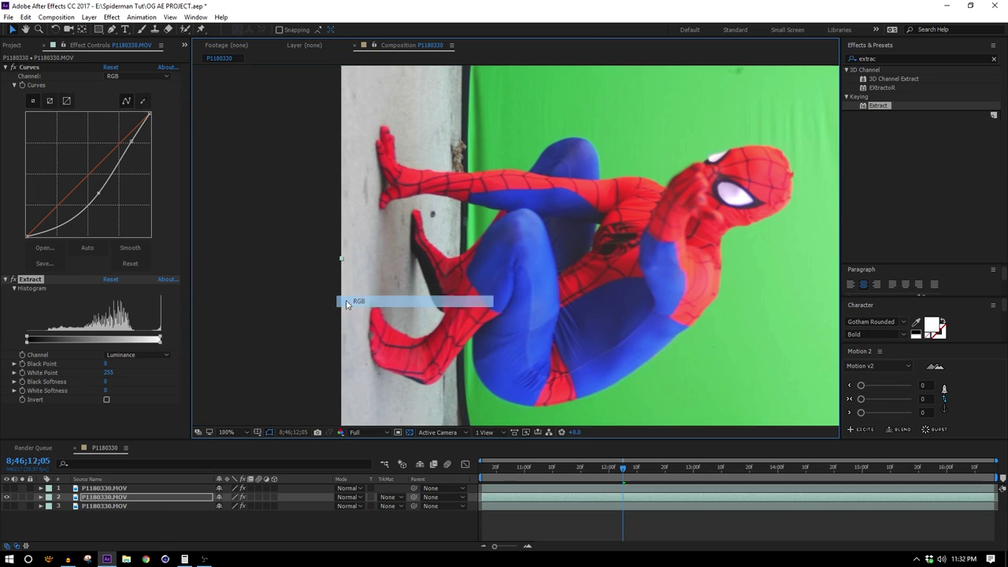
{"action": "left_click", "coordinate": [130, 355]}
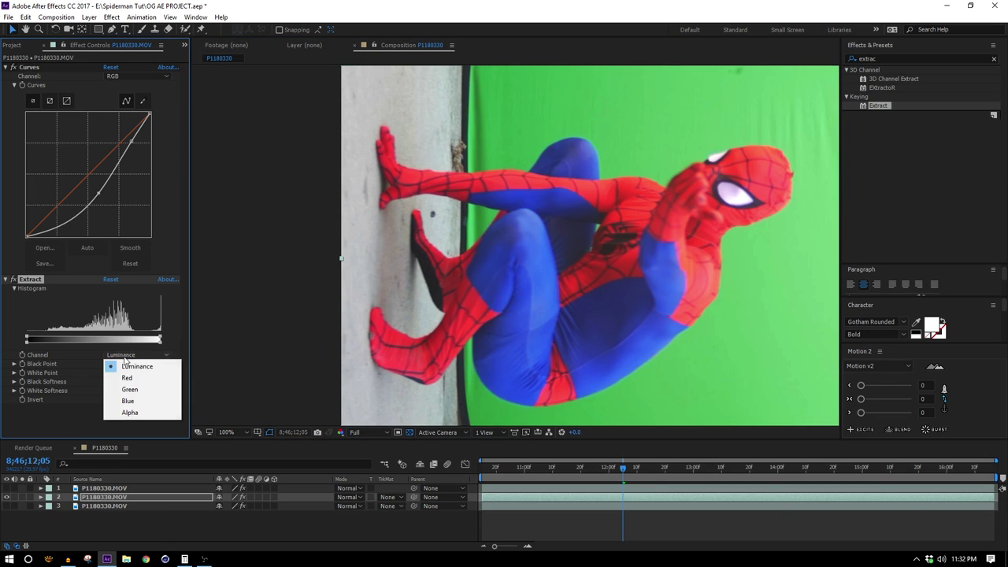
{"action": "left_click", "coordinate": [154, 389]}
{"action": "left_click_drag", "start_coordinate": [161, 340], "coordinate": [76, 340]}
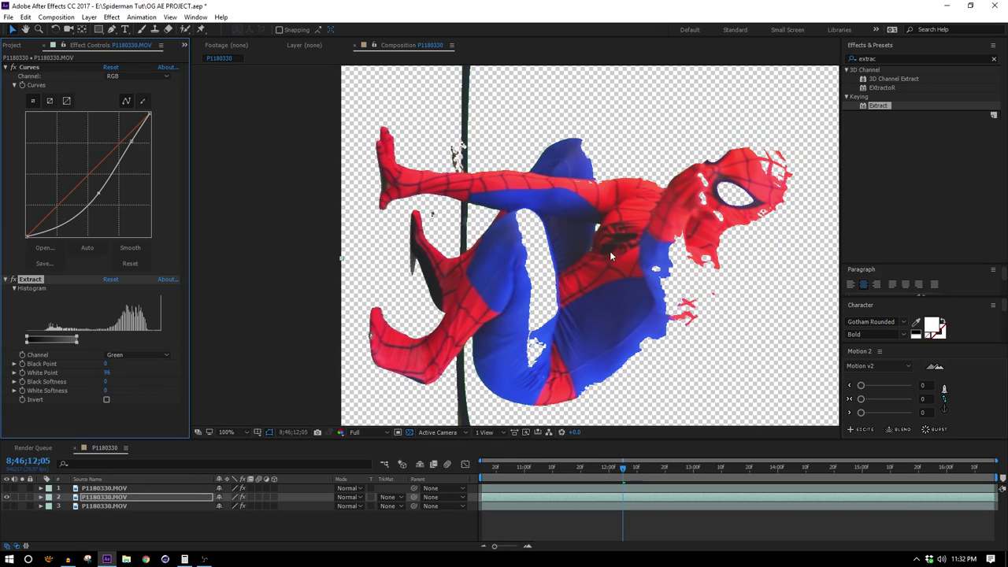
{"action": "left_click_drag", "start_coordinate": [565, 384], "coordinate": [518, 364]}
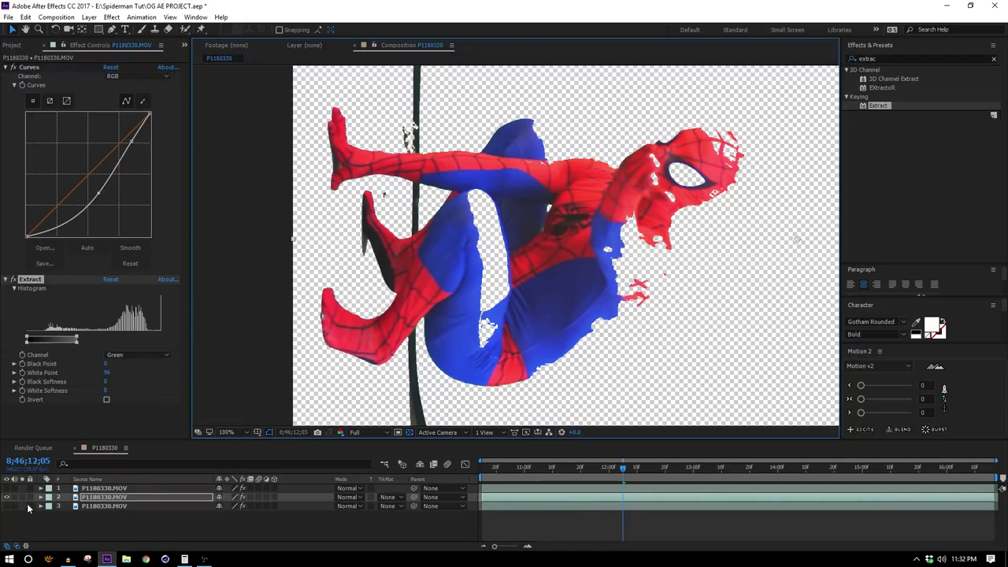
{"action": "left_click", "coordinate": [8, 488]}
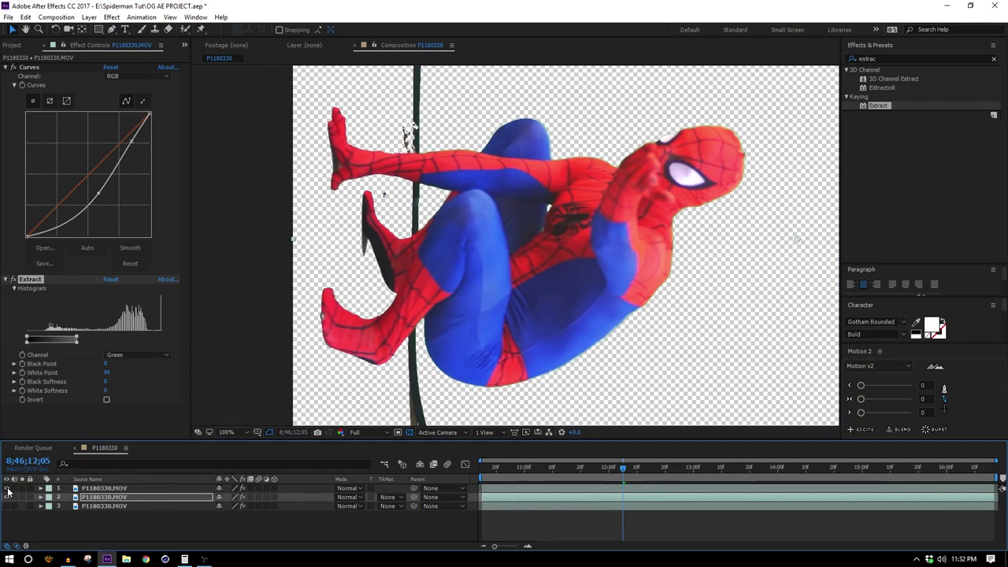
{"action": "left_click", "coordinate": [7, 489]}
{"action": "left_click_drag", "start_coordinate": [571, 221], "coordinate": [631, 223]}
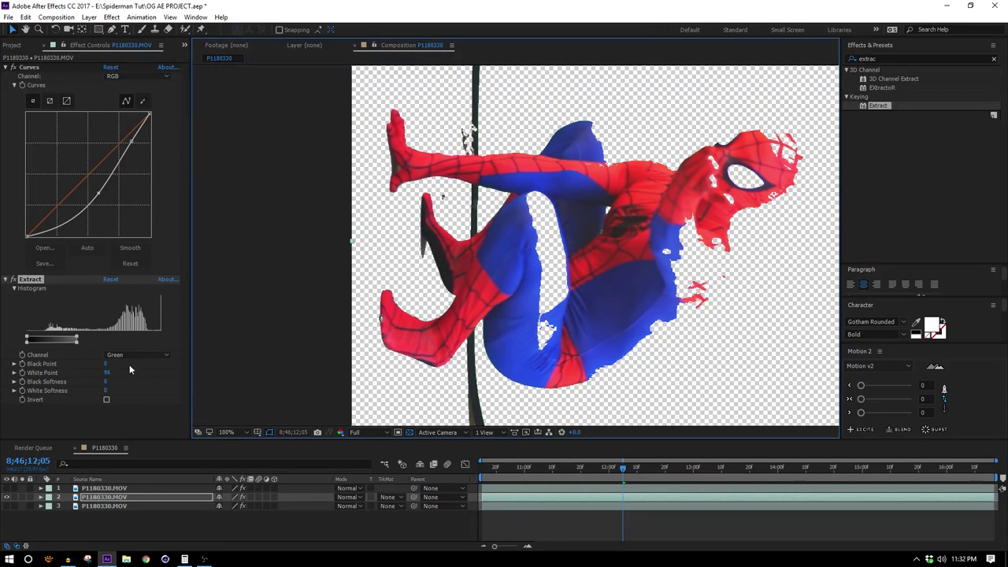
Refine the Extract matte to White Point 91 and White Softness 107, and preview the soft ground shadows
{"action": "left_click_drag", "start_coordinate": [76, 339], "coordinate": [104, 339]}
{"action": "scroll", "coordinate": [430, 266], "scroll_direction": "up", "scroll_amount": 1}
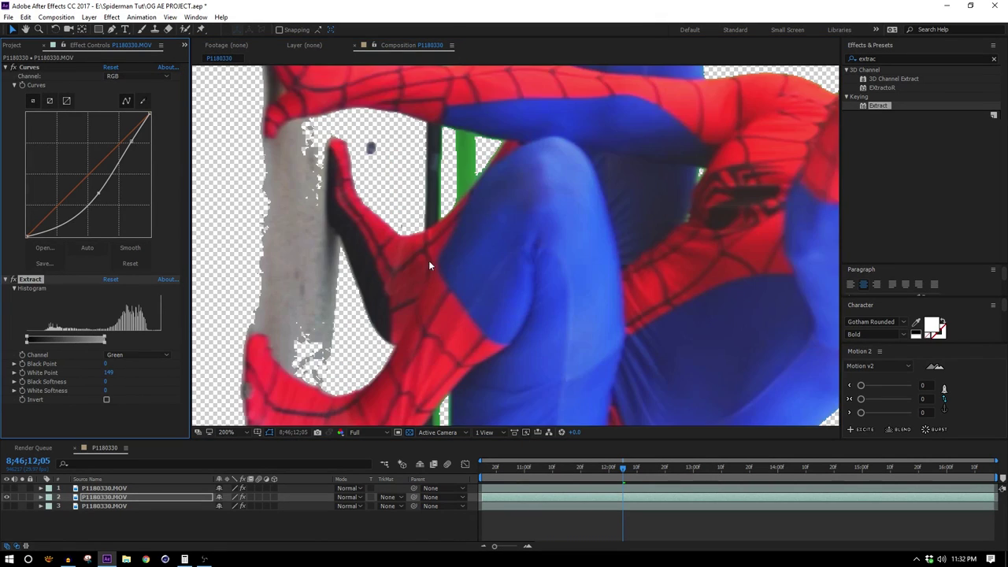
{"action": "left_click_drag", "start_coordinate": [430, 267], "coordinate": [517, 250]}
{"action": "left_click_drag", "start_coordinate": [105, 336], "coordinate": [129, 342]}
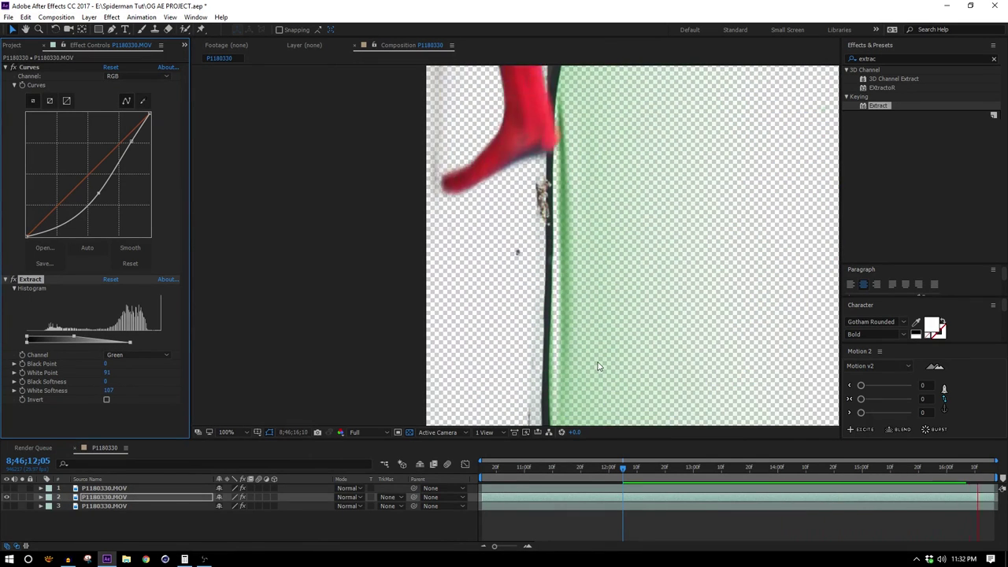
{"action": "key", "text": "space"}
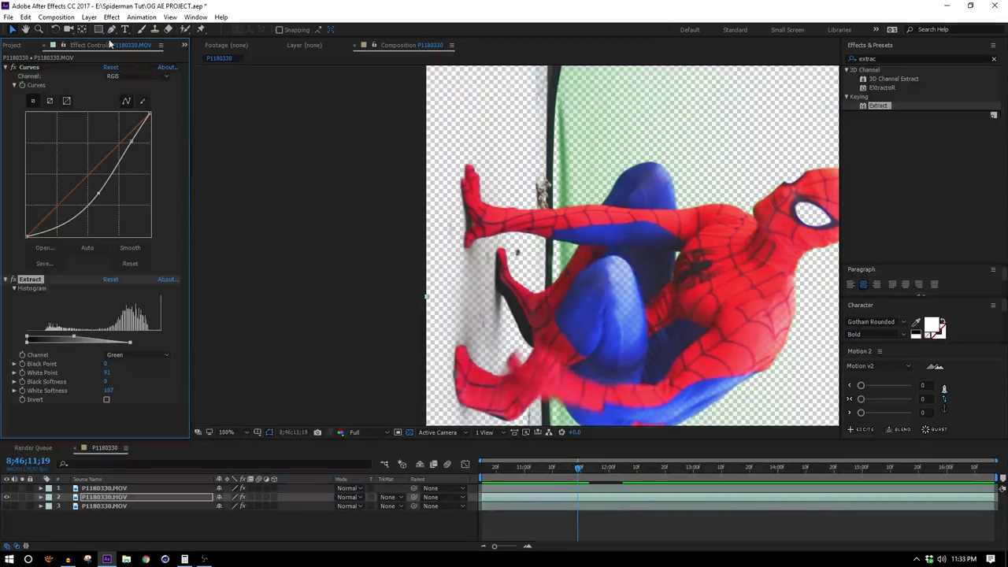
Draw a closed Pen mask on the Extract layer around the hands, feet and ground, running along the backdrop rim's ground side
{"action": "key", "text": "g"}
{"action": "scroll", "coordinate": [465, 238], "scroll_direction": "down", "scroll_amount": 5}
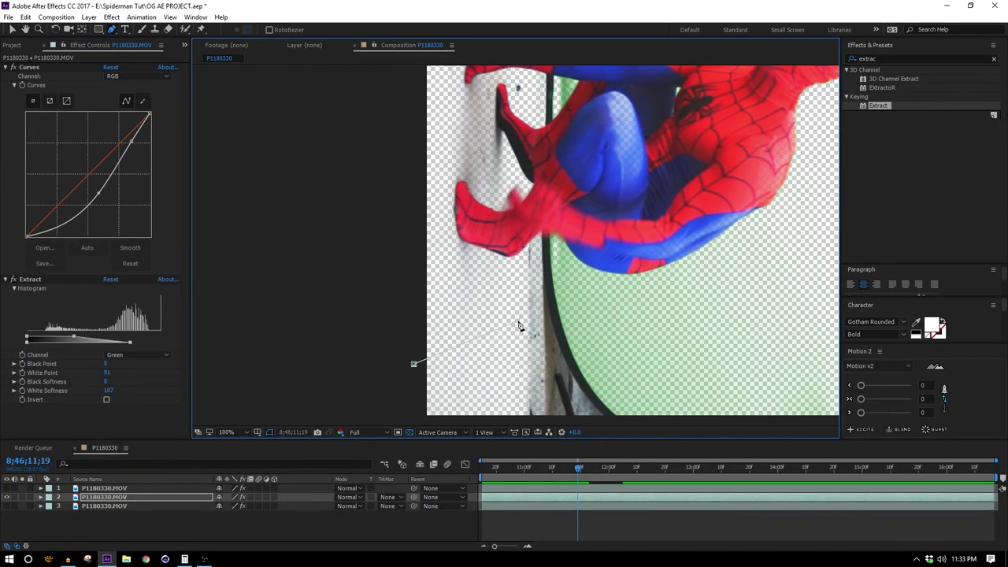
{"action": "left_click", "coordinate": [545, 231]}
{"action": "left_click_drag", "start_coordinate": [545, 231], "coordinate": [550, 353]}
{"action": "left_click", "coordinate": [546, 225]}
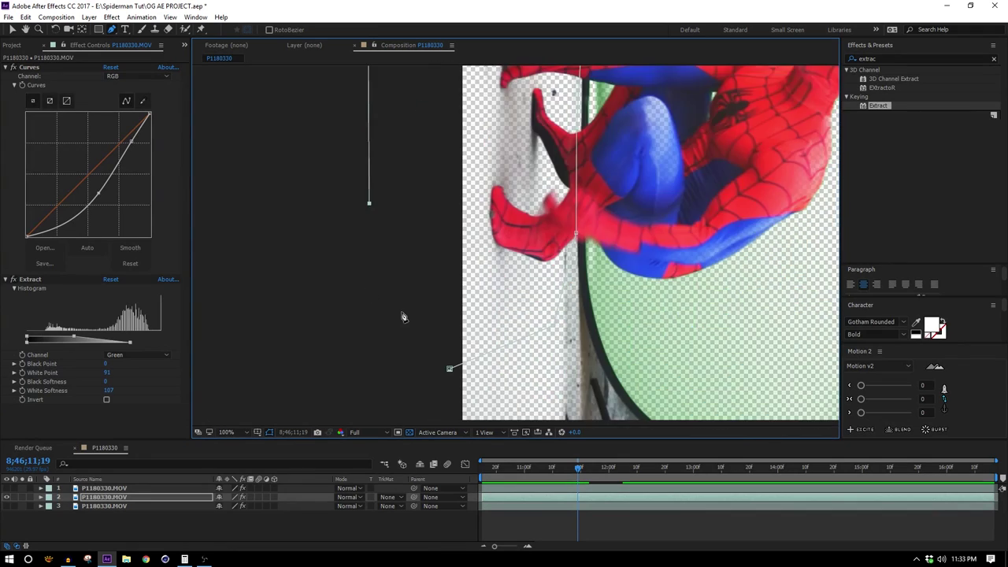
{"action": "left_click", "coordinate": [401, 312]}
{"action": "left_click", "coordinate": [450, 367]}
Preview the masked Extract layer combined with the keyed layer and examine the join between them at 8;46;13;00
{"action": "key", "text": "comma"}
{"action": "key", "text": "space"}
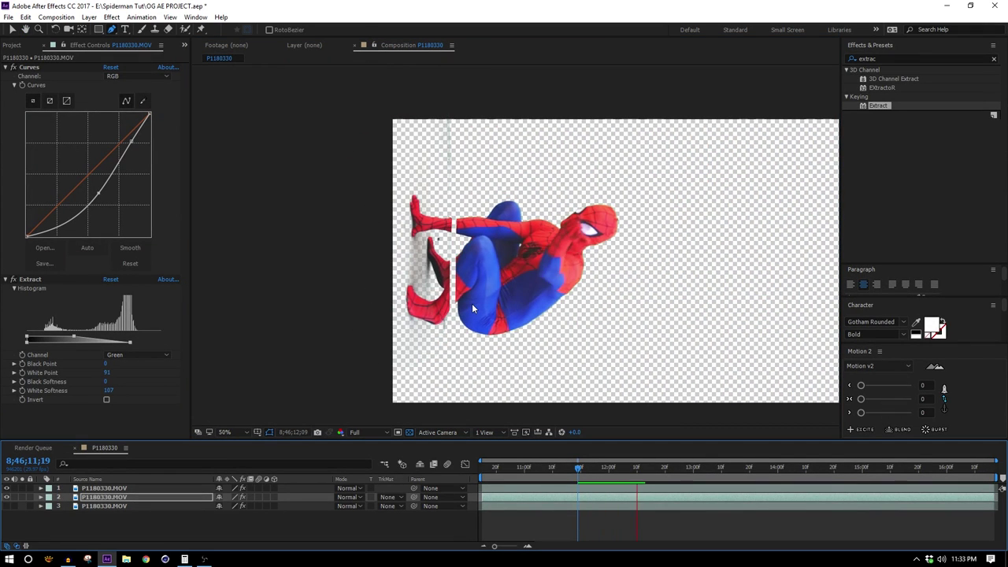
{"action": "key", "text": "space"}
{"action": "scroll", "coordinate": [484, 283], "scroll_direction": "up", "scroll_amount": 2}
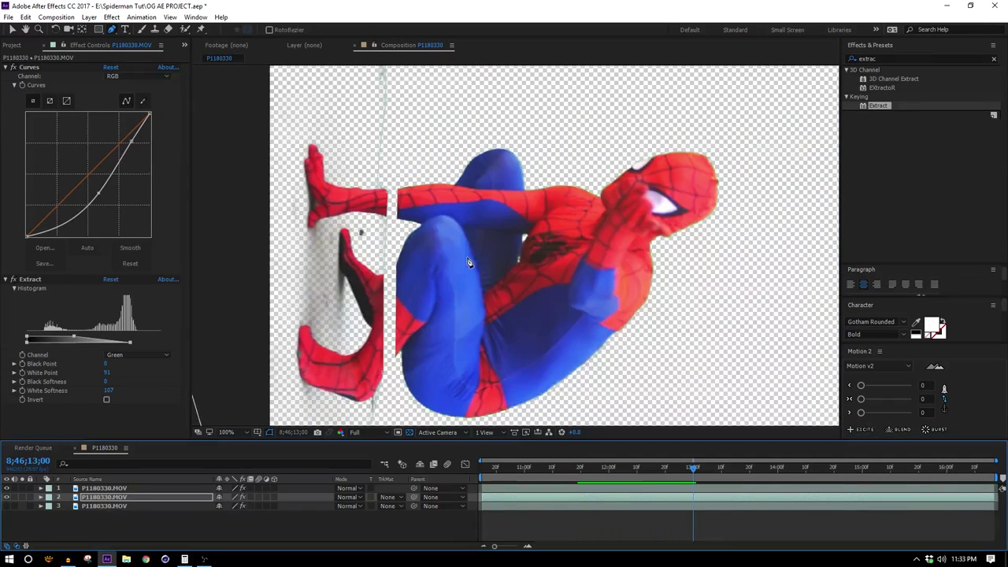
Adjust the Extract layer's mask by moving its corner vertex above the frame, where the outline meets the backdrop rim
{"action": "key", "text": "g"}
{"action": "left_click_drag", "start_coordinate": [521, 243], "coordinate": [547, 328]}
{"action": "left_click_drag", "start_coordinate": [491, 143], "coordinate": [465, 136]}
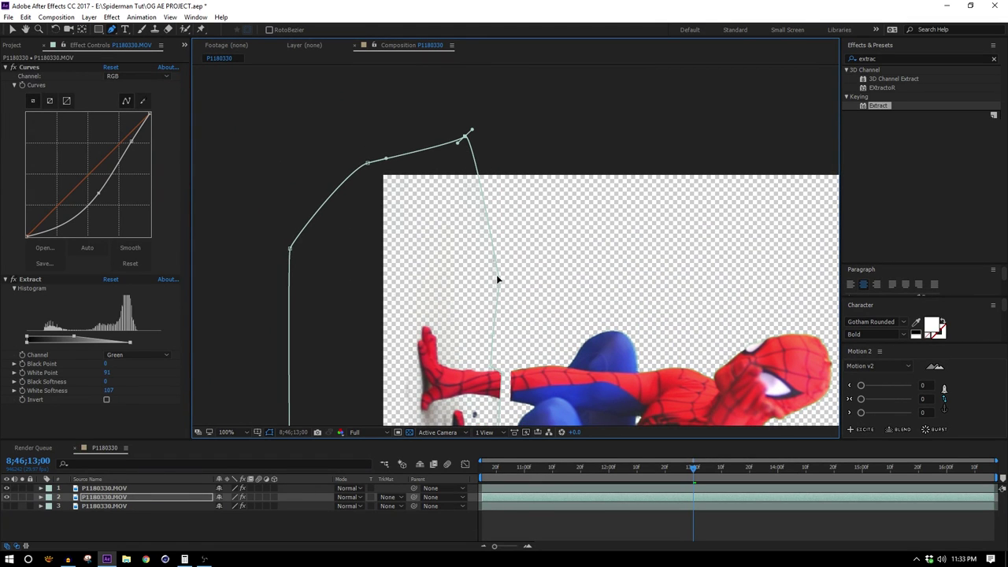
{"action": "left_click_drag", "start_coordinate": [589, 307], "coordinate": [462, 175]}
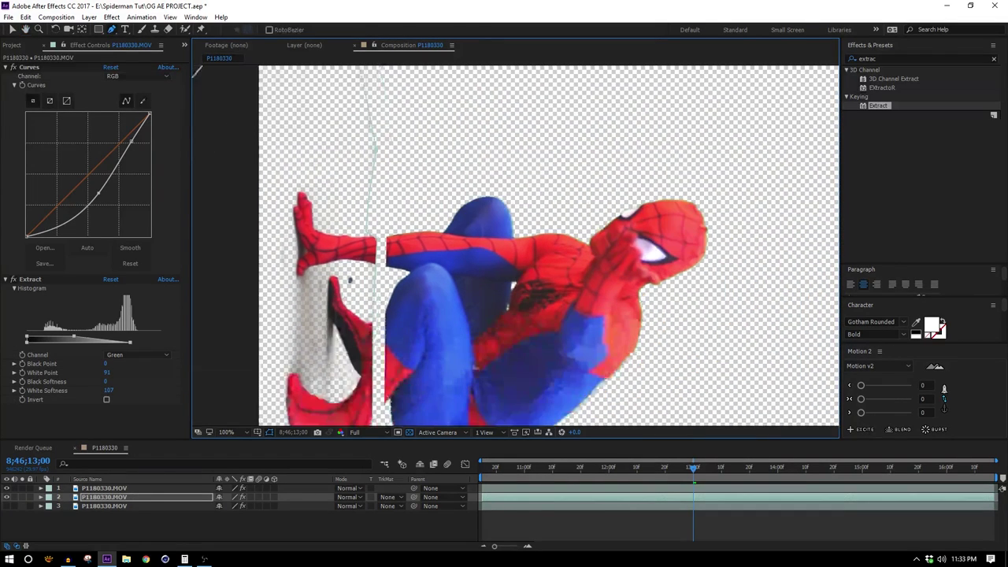
{"action": "left_click_drag", "start_coordinate": [528, 357], "coordinate": [625, 304]}
Duplicate the bottom P1180330.MOV layer, move the copy above all other layers and hide the others
{"action": "left_click", "coordinate": [106, 505]}
{"action": "key", "text": "ctrl+d"}
{"action": "left_click_drag", "start_coordinate": [102, 508], "coordinate": [98, 486]}
{"action": "left_click_drag", "start_coordinate": [8, 498], "coordinate": [7, 515]}
Apply Keylight (1.2) to the top copy, sample the suit's red as Screen Colour and set the View to Screen Matte
{"action": "left_click", "coordinate": [865, 59]}
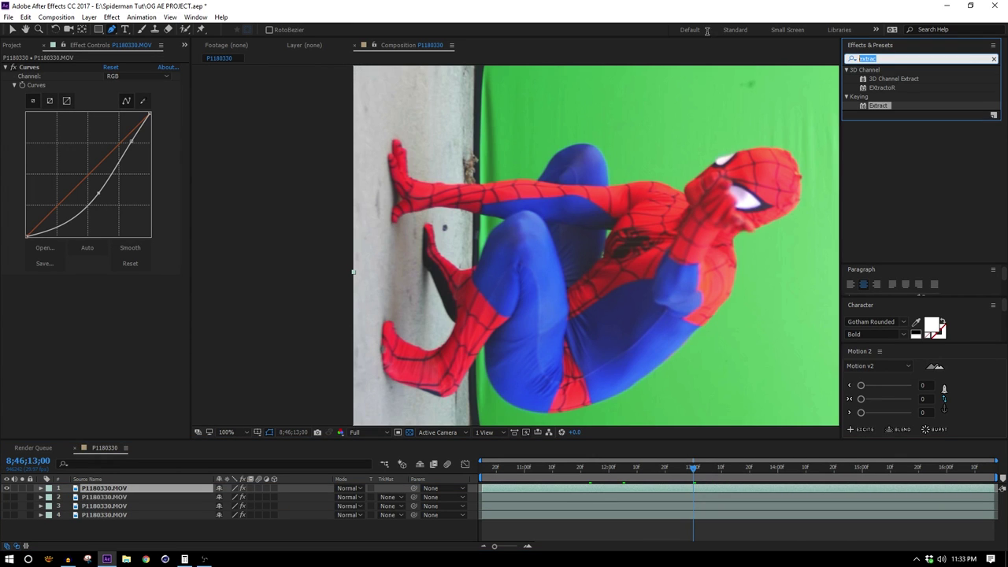
{"action": "type", "text": "keyl"}
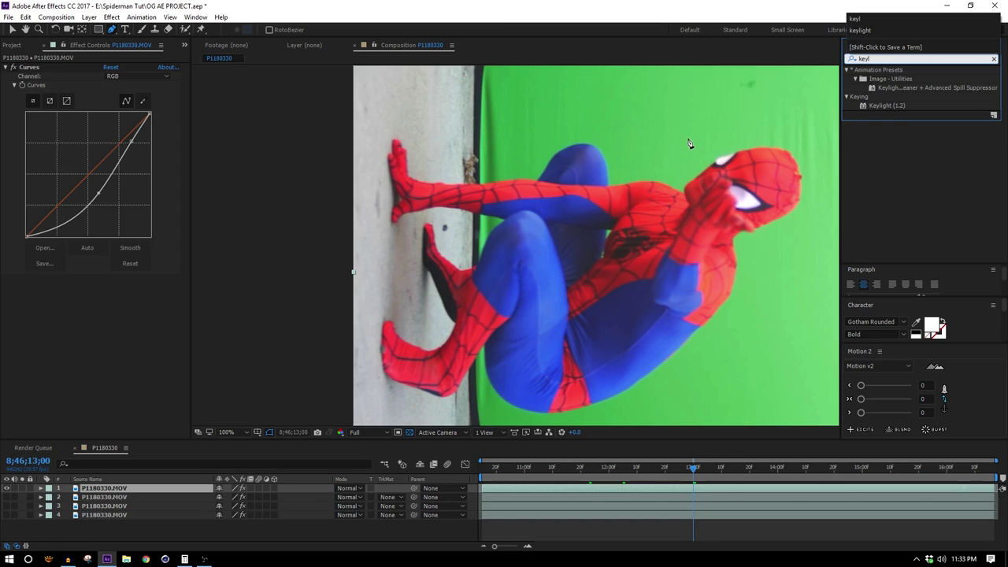
{"action": "left_click_drag", "start_coordinate": [886, 105], "coordinate": [128, 317]}
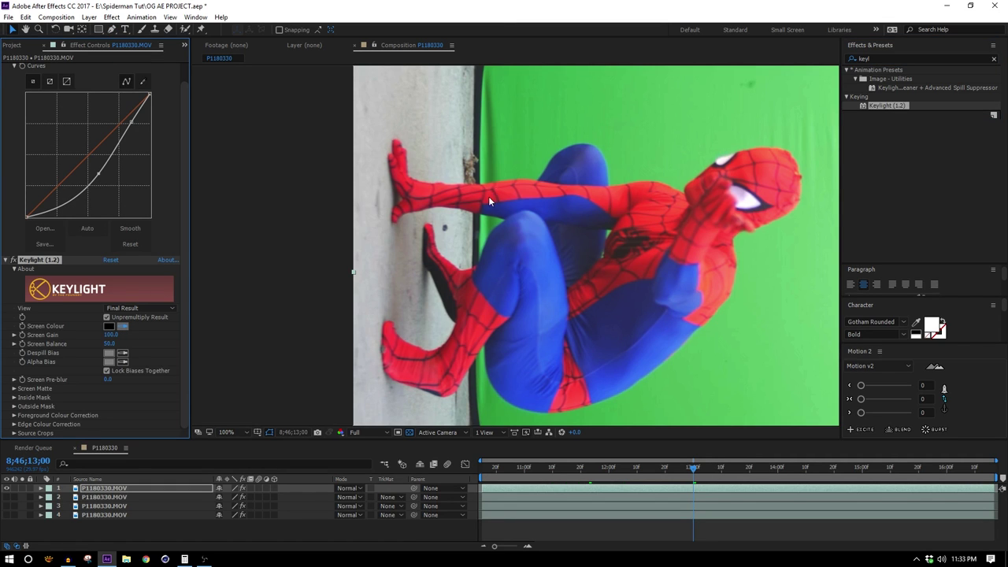
{"action": "left_click", "coordinate": [488, 202]}
{"action": "left_click", "coordinate": [158, 308]}
{"action": "left_click", "coordinate": [166, 366]}
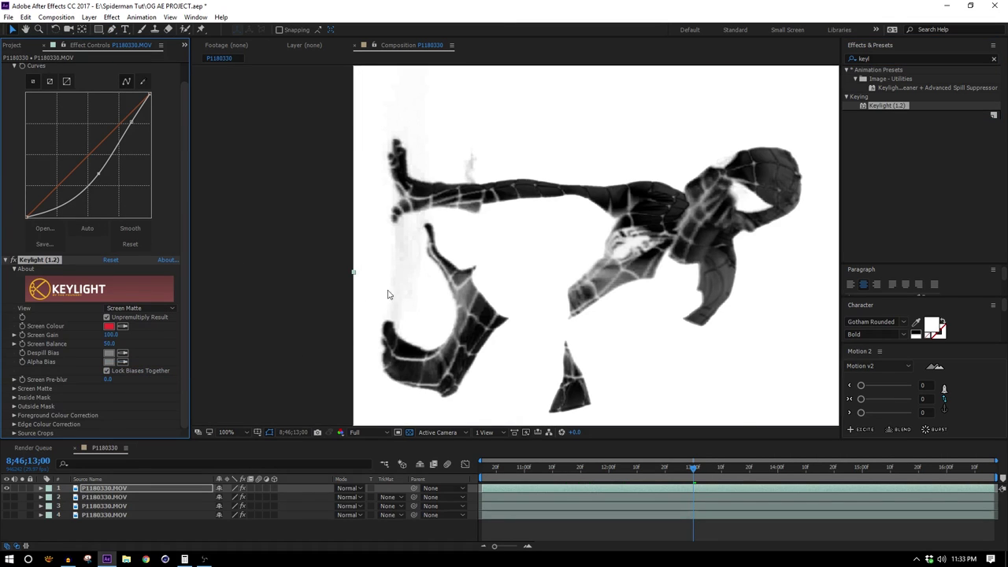
Set Keylight's Clip Black to 56 in the Screen Matte settings and set the View to Intermediate Result
{"action": "left_click_drag", "start_coordinate": [547, 302], "coordinate": [534, 284]}
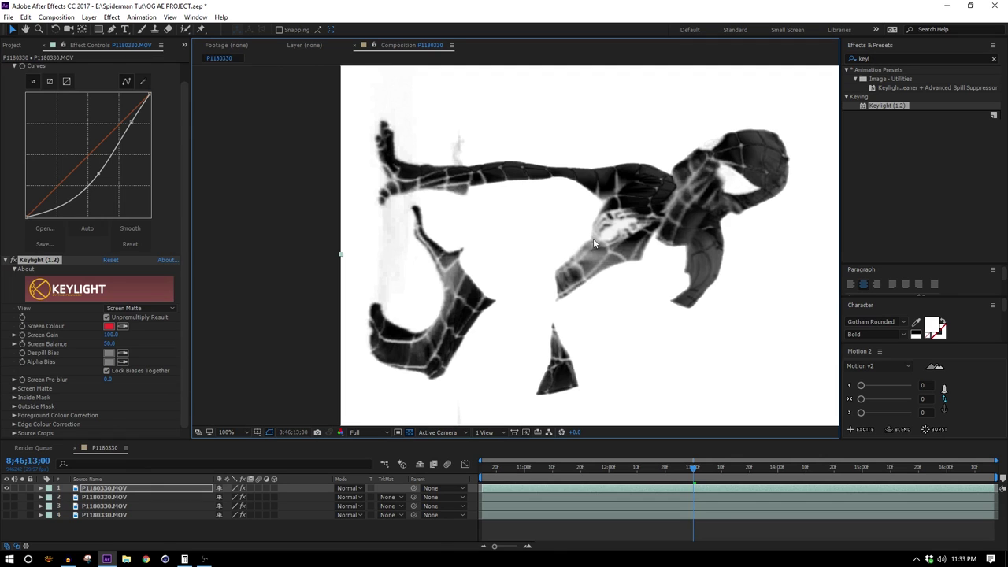
{"action": "left_click_drag", "start_coordinate": [699, 323], "coordinate": [645, 305]}
{"action": "left_click", "coordinate": [14, 389]}
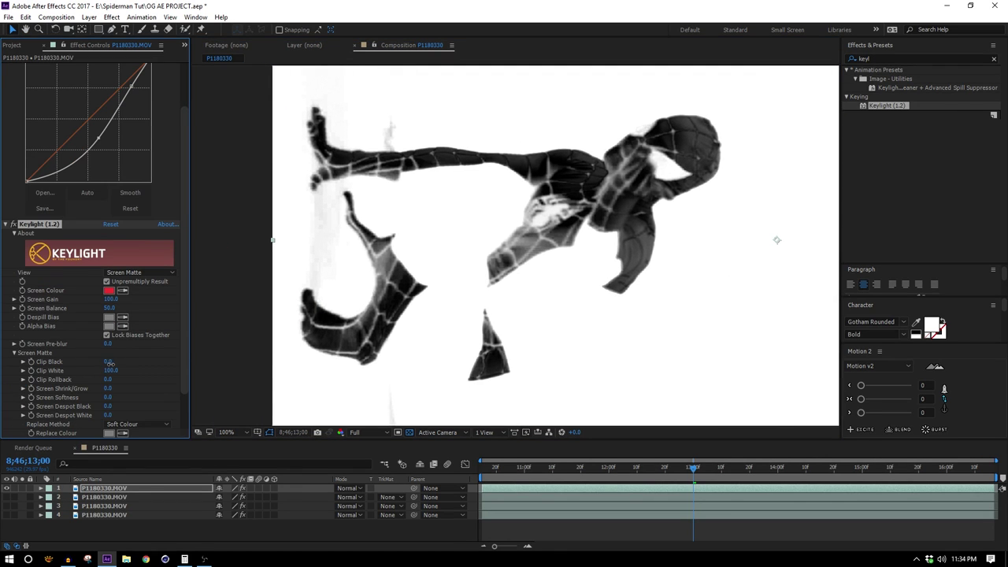
{"action": "left_click_drag", "start_coordinate": [109, 361], "coordinate": [134, 360]}
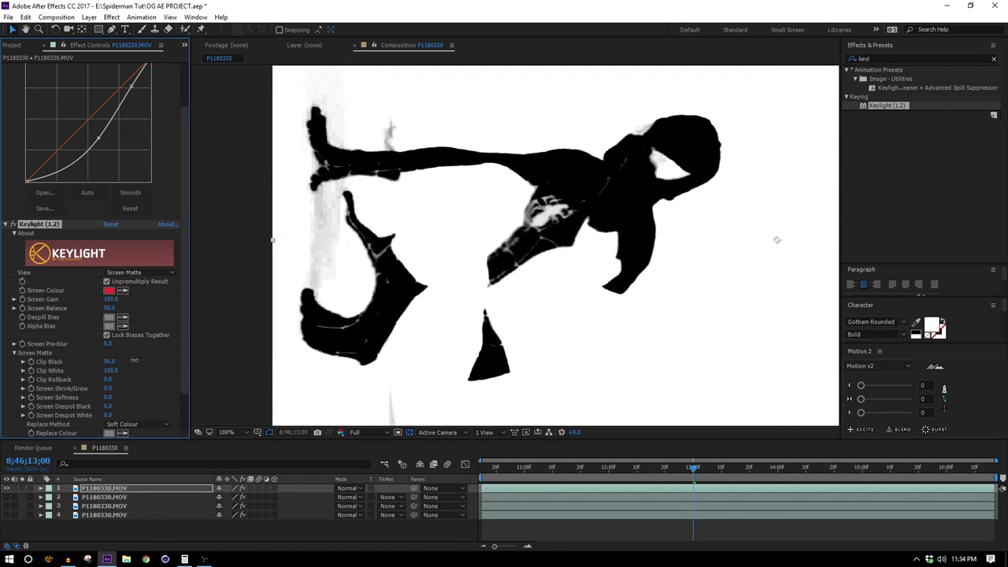
{"action": "left_click", "coordinate": [140, 272]}
{"action": "left_click", "coordinate": [164, 392]}
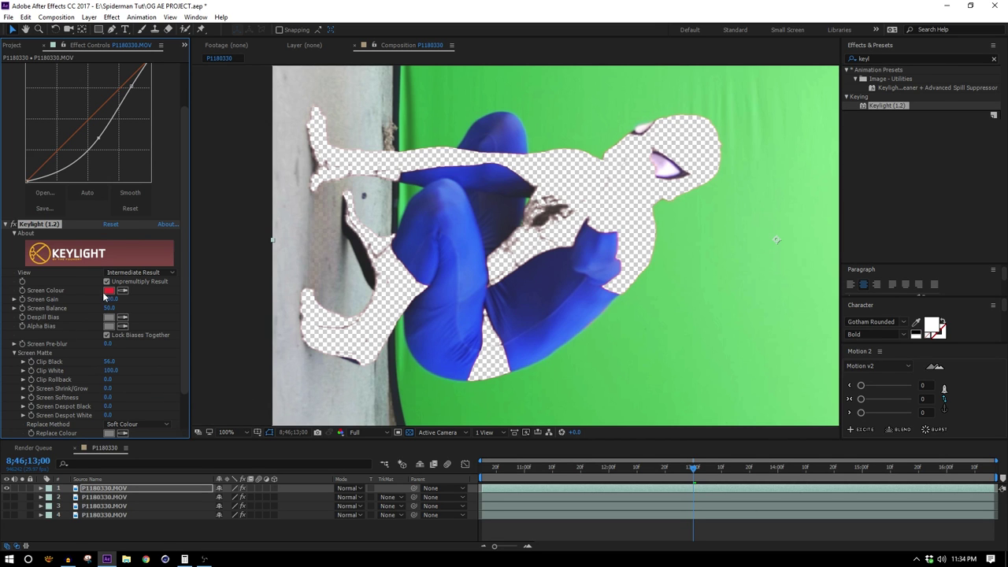
Apply the Invert effect below Keylight on the top layer and set its Channel to Alpha
{"action": "left_click", "coordinate": [5, 223]}
{"action": "left_click", "coordinate": [887, 58]}
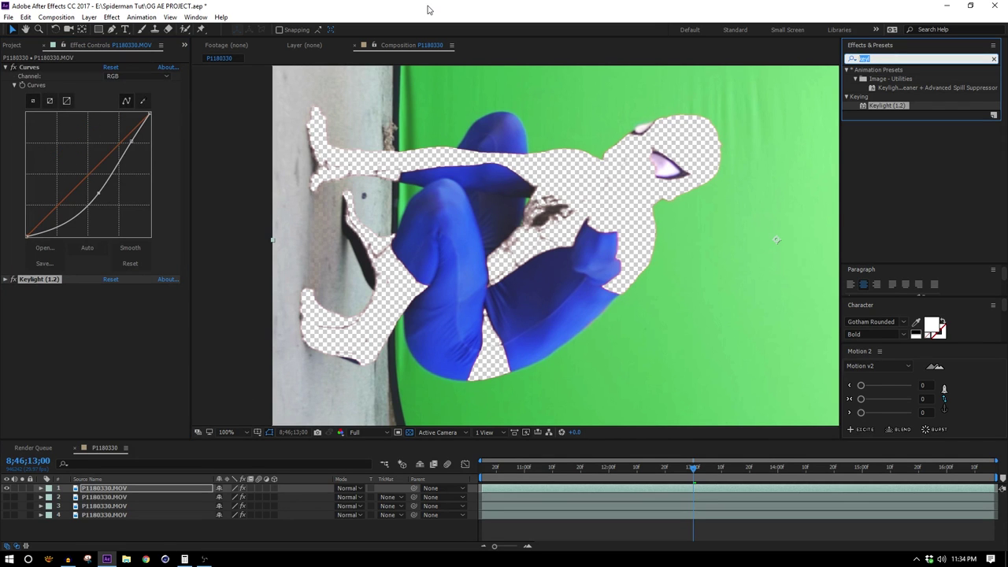
{"action": "type", "text": "inv"}
{"action": "left_click_drag", "start_coordinate": [887, 105], "coordinate": [99, 347]}
{"action": "left_click", "coordinate": [139, 297]}
{"action": "left_click", "coordinate": [142, 460]}
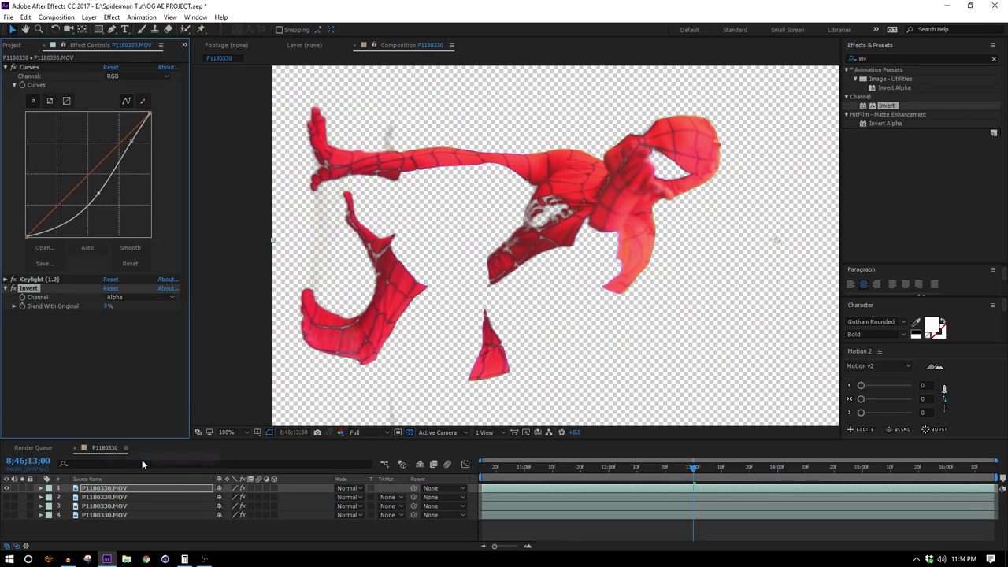
Duplicate the red-keyed layer, sample the suit's blue as the copy's Screen Colour, and view that layer on its own
{"action": "left_click", "coordinate": [92, 490]}
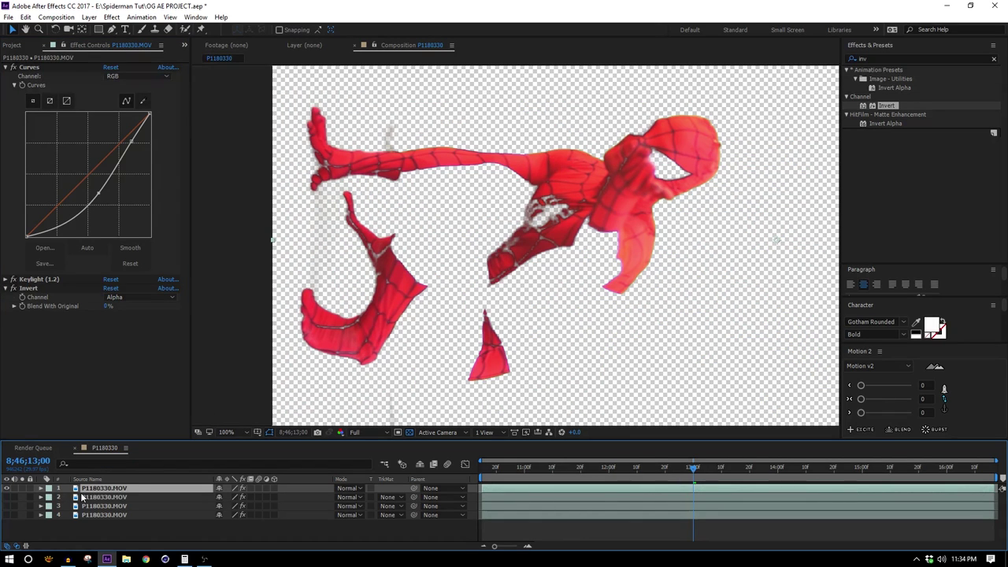
{"action": "key", "text": "ctrl+d"}
{"action": "scroll", "coordinate": [135, 366], "scroll_direction": "down", "scroll_amount": 2}
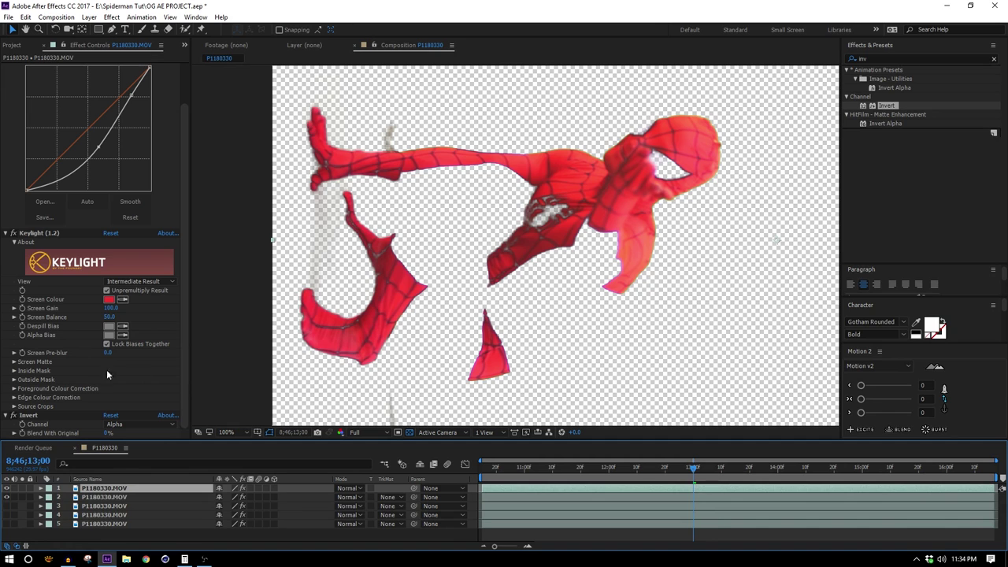
{"action": "left_click", "coordinate": [124, 299]}
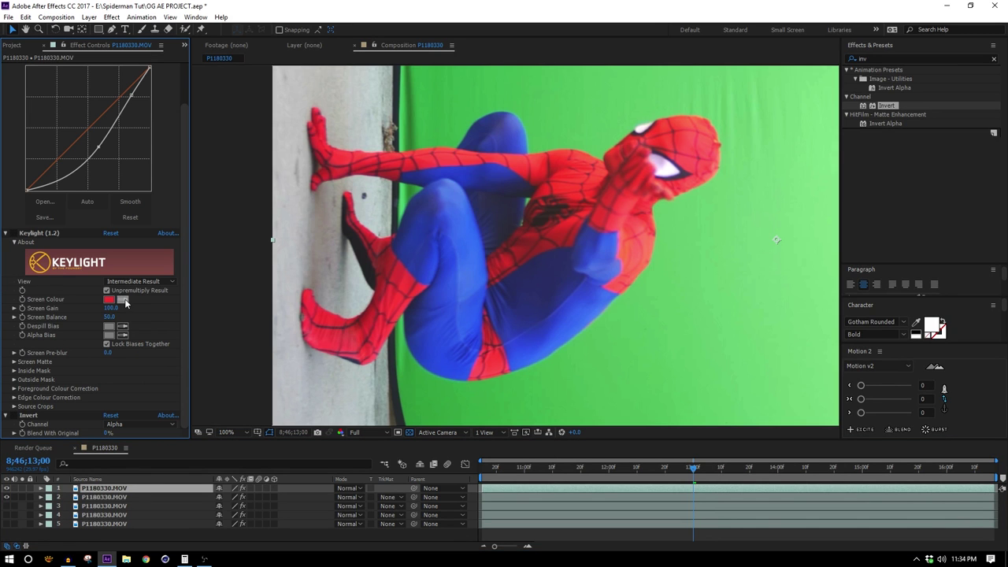
{"action": "left_click", "coordinate": [416, 263]}
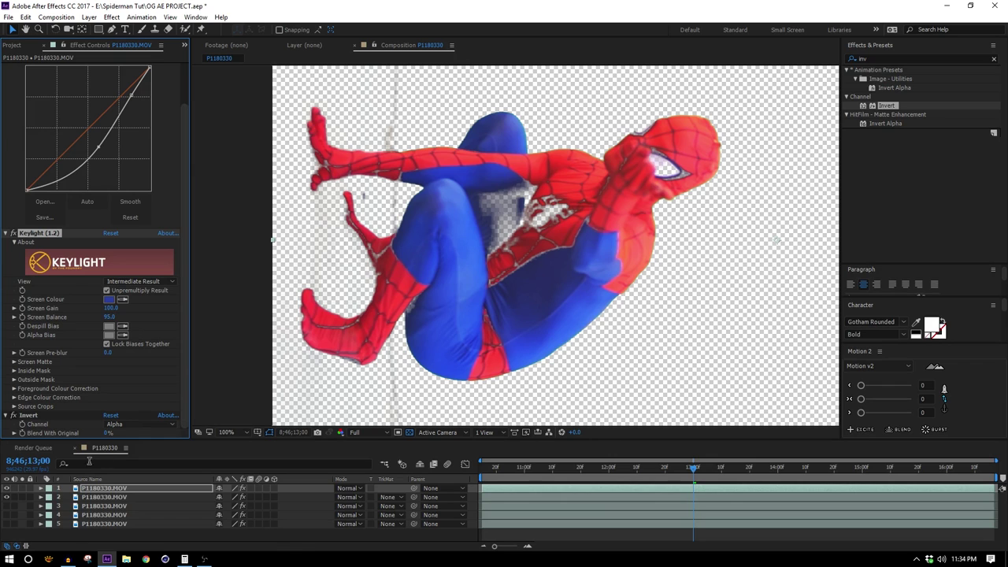
{"action": "left_click", "coordinate": [7, 497]}
{"action": "scroll", "coordinate": [520, 322], "scroll_direction": "down", "scroll_amount": 2}
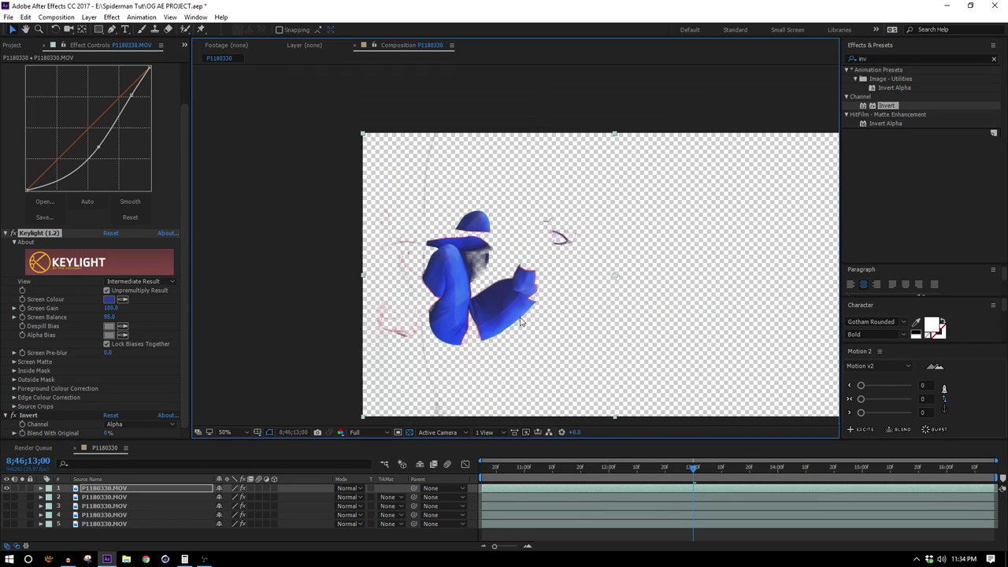
{"action": "left_click_drag", "start_coordinate": [521, 318], "coordinate": [542, 307]}
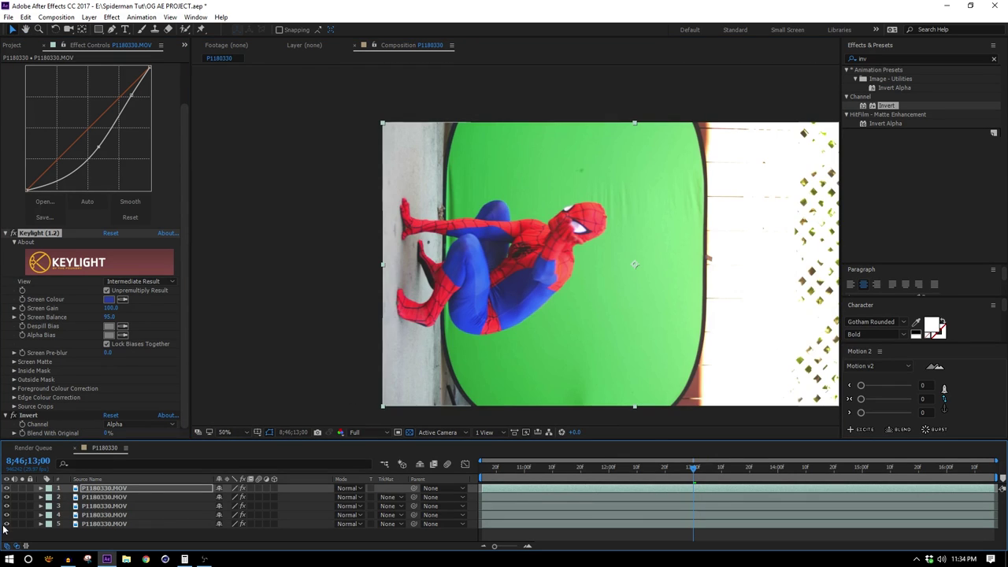
Show the four keyed layers with the bottom source layer hidden, and preview them from 8;46;10;15
{"action": "key", "text": "space"}
{"action": "left_click_drag", "start_coordinate": [707, 472], "coordinate": [463, 465]}
{"action": "key", "text": "space"}
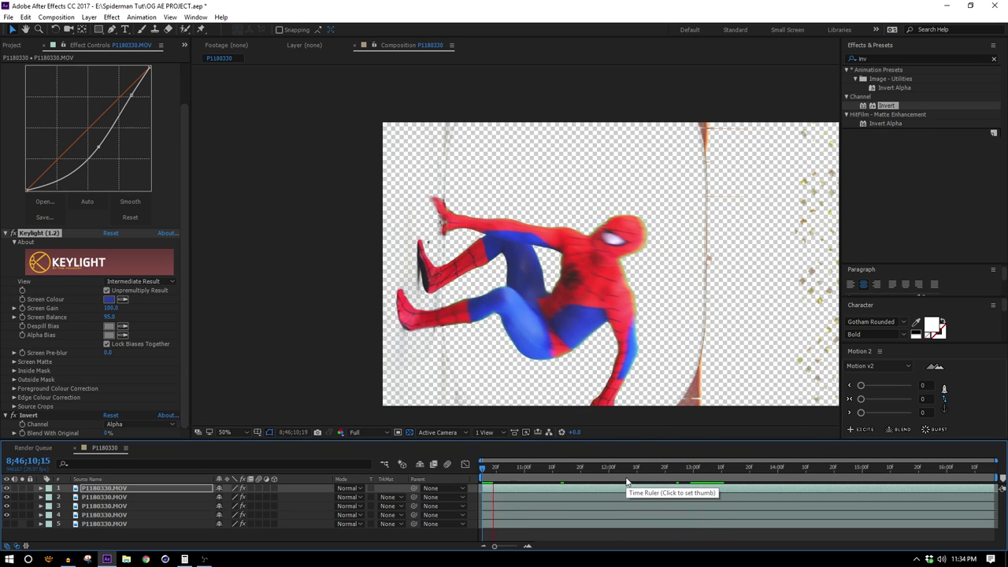
Pre-compose the four keyed layers as Pre-comp 1, moving all attributes into the new composition
{"action": "key", "text": "ctrl+a"}
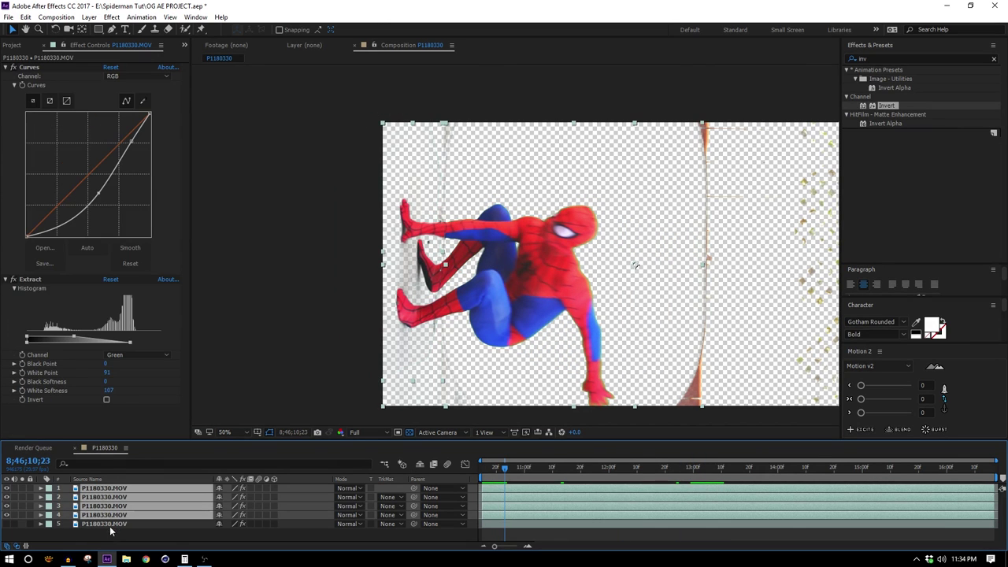
{"action": "left_click", "coordinate": [89, 17]}
{"action": "left_click", "coordinate": [134, 407]}
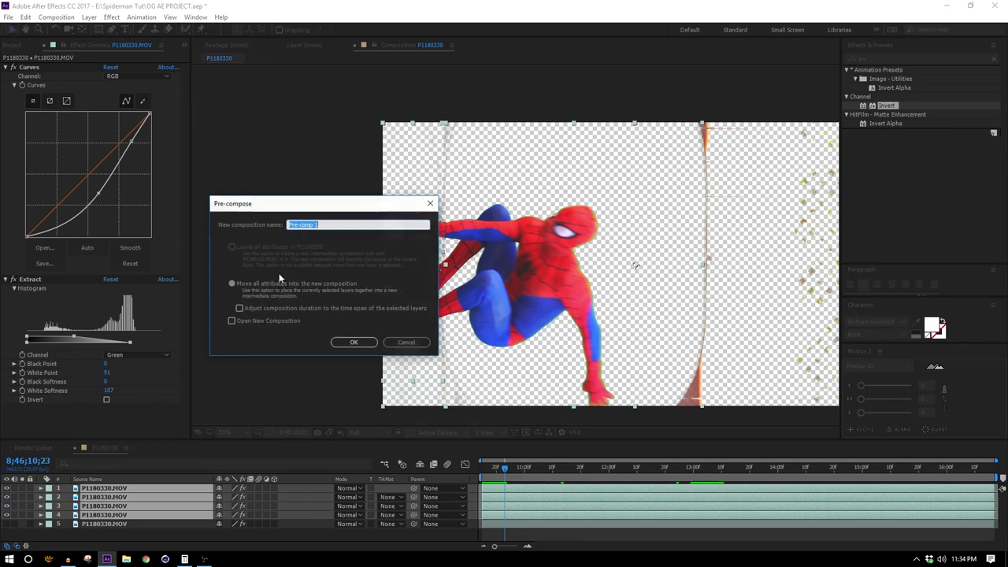
{"action": "left_click", "coordinate": [282, 283]}
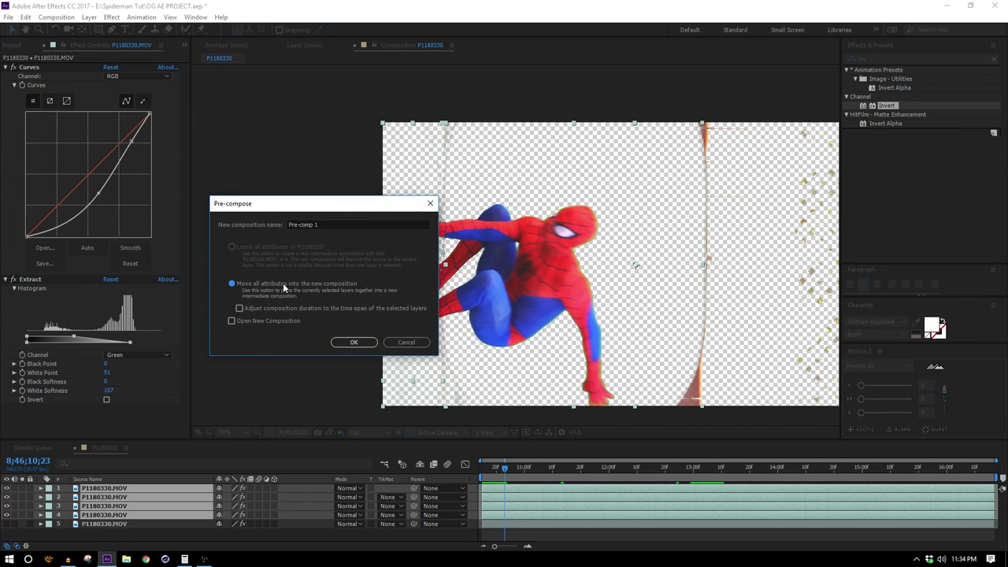
{"action": "left_click", "coordinate": [365, 344]}
Draw a closed Pen mask on Pre-comp 1 around the far backdrop rim and the fence remnants, extending past the frame edges
{"action": "key", "text": "g"}
{"action": "left_click", "coordinate": [672, 411]}
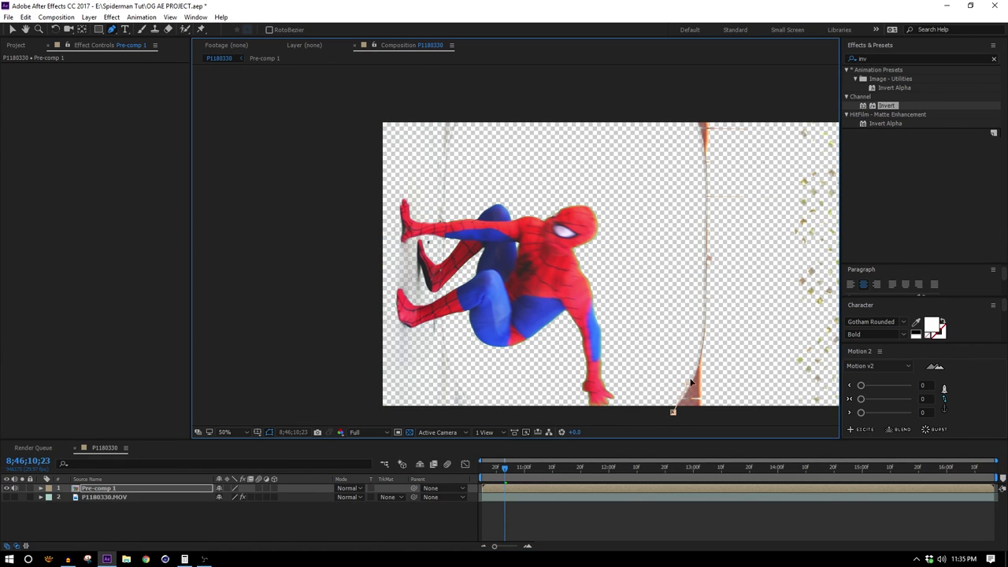
{"action": "left_click_drag", "start_coordinate": [698, 109], "coordinate": [580, 112]}
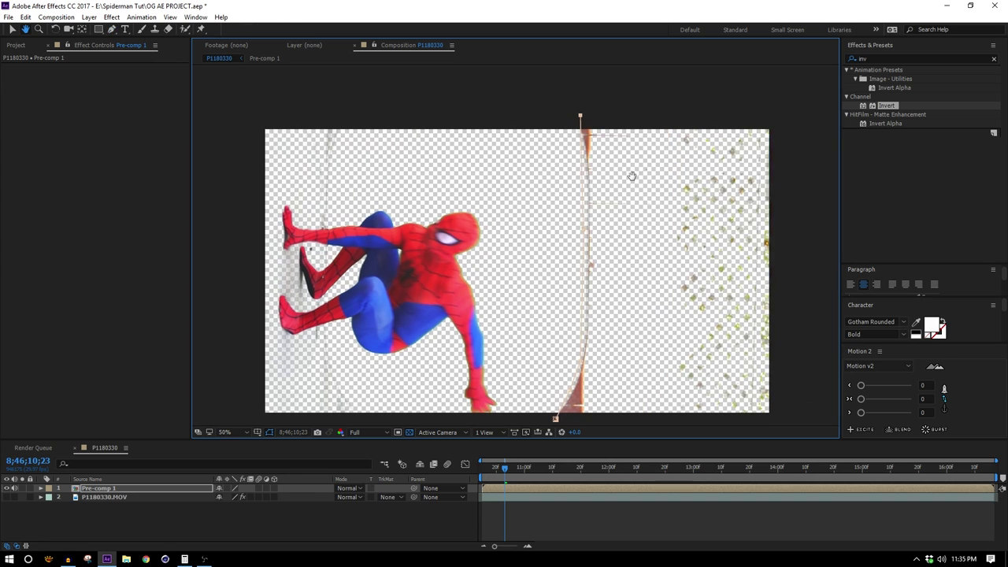
{"action": "left_click", "coordinate": [677, 90]}
{"action": "left_click", "coordinate": [564, 374]}
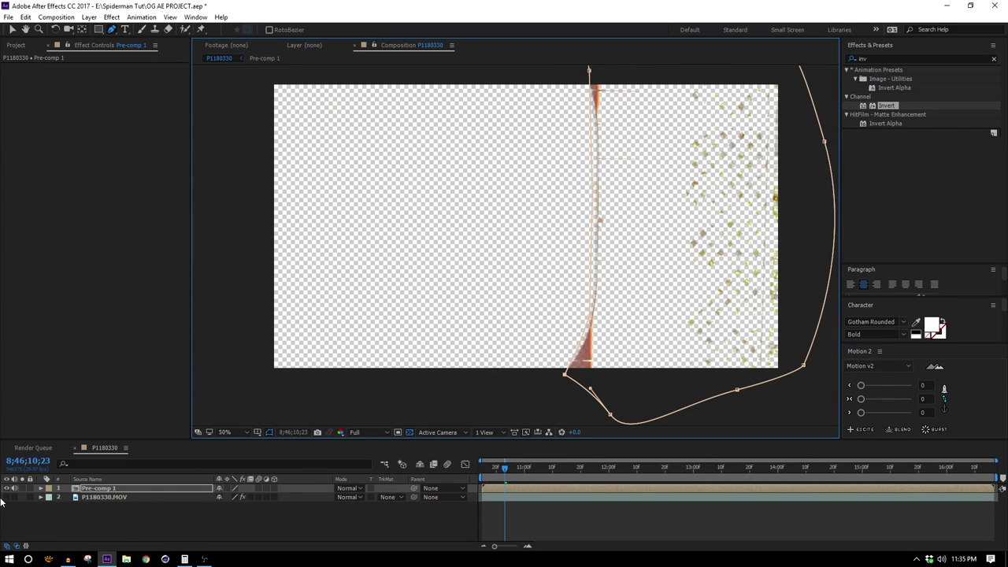
Set the Pre-comp 1 mask to Subtract and use Pre-comp 1 as the Alpha track matte for the visible P1180330.MOV layer
{"action": "left_click", "coordinate": [348, 489]}
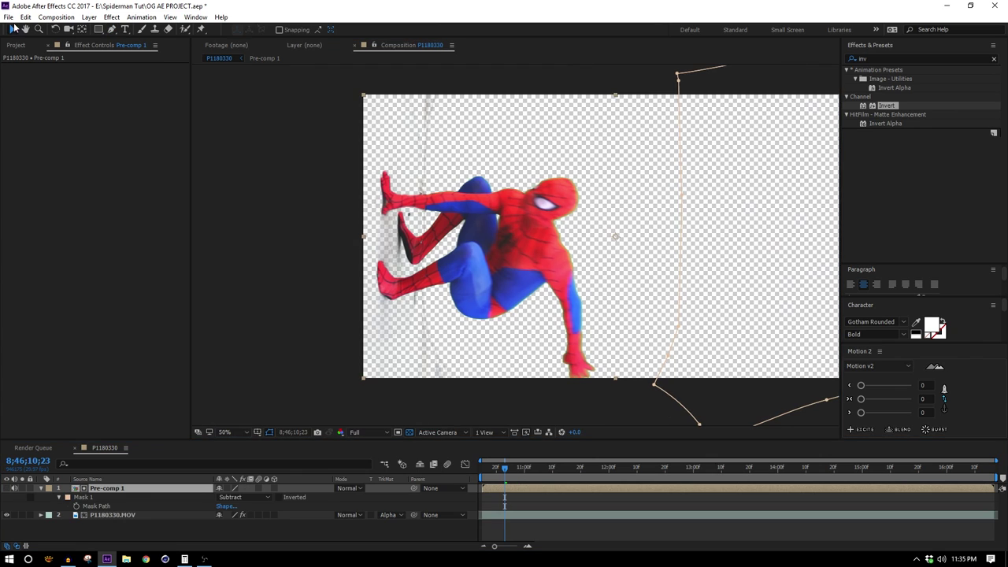
{"action": "left_click", "coordinate": [13, 28]}
{"action": "left_click", "coordinate": [555, 402]}
Preview the matted footage from 8;46;10;15 and examine the edges around Spider-Man's head up close
{"action": "key", "text": "space"}
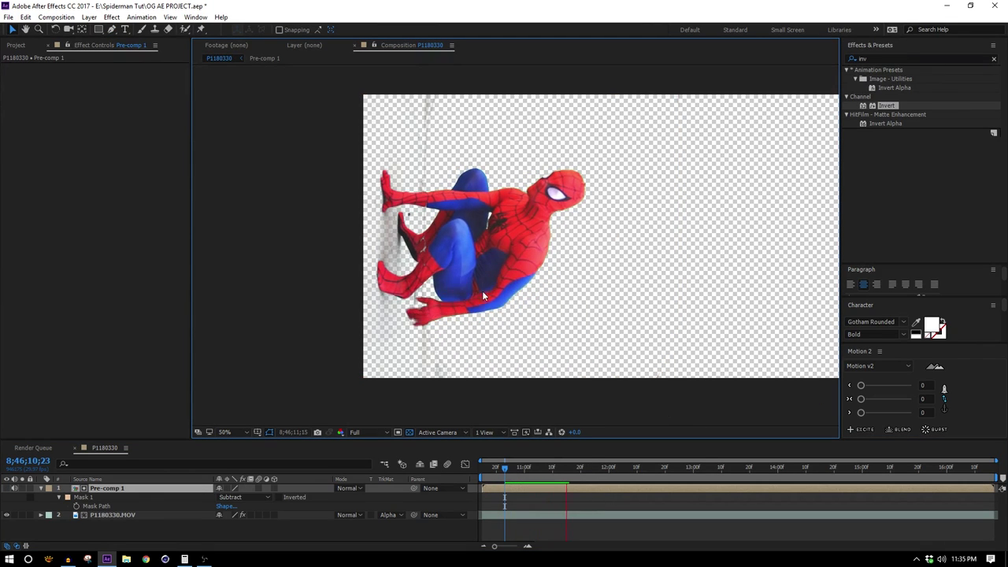
{"action": "left_click_drag", "start_coordinate": [558, 476], "coordinate": [470, 478]}
{"action": "key", "text": "space"}
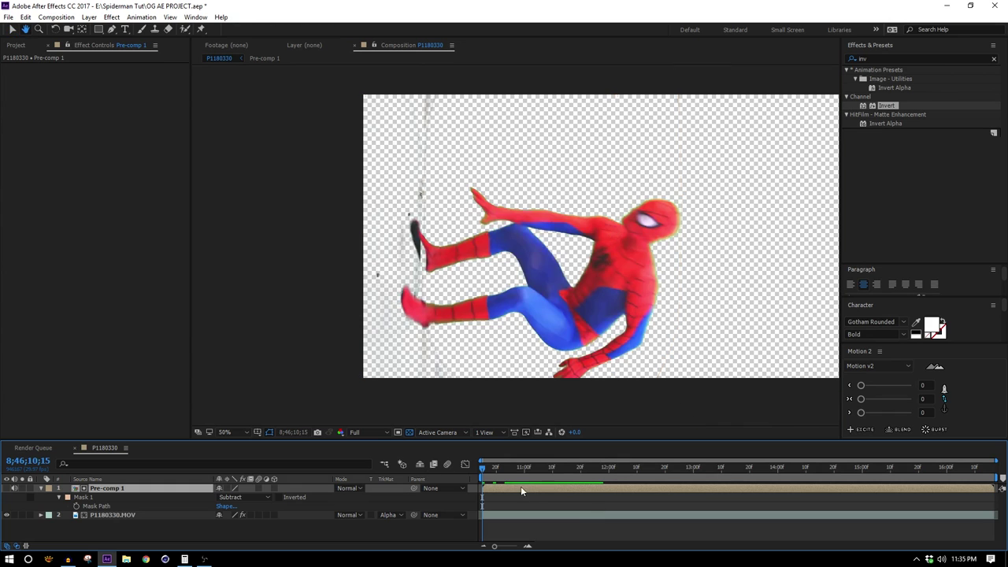
{"action": "key", "text": "space"}
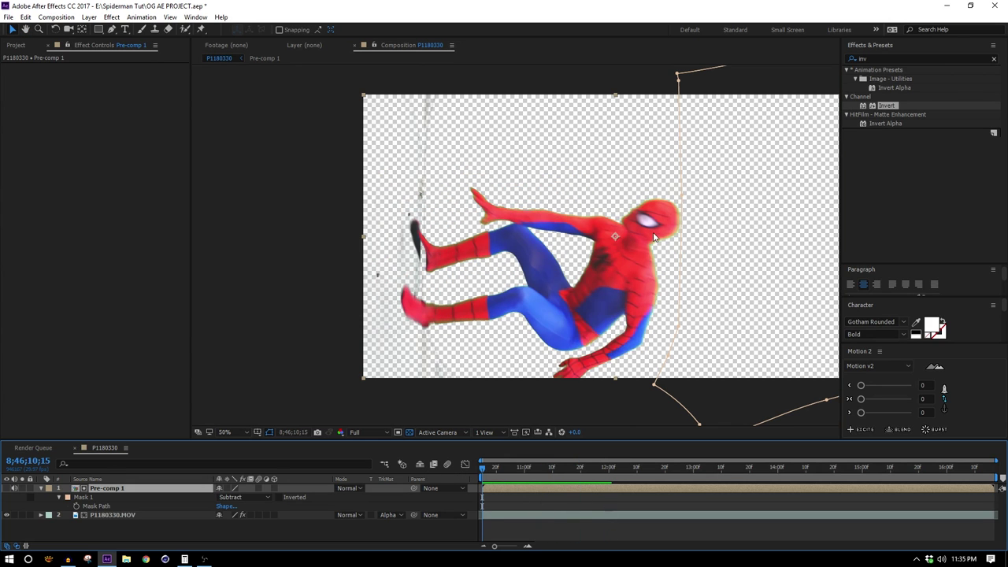
{"action": "scroll", "coordinate": [654, 236], "scroll_direction": "up", "scroll_amount": 6}
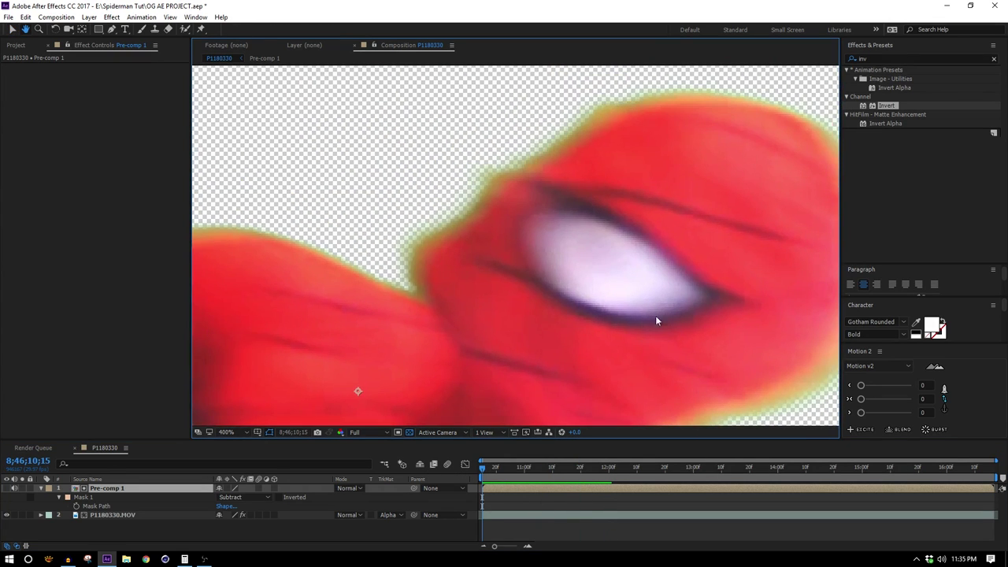
Apply Hue/Saturation to the matted P1180330.MOV layer and set its Channel Control to Greens
{"action": "left_click", "coordinate": [142, 515]}
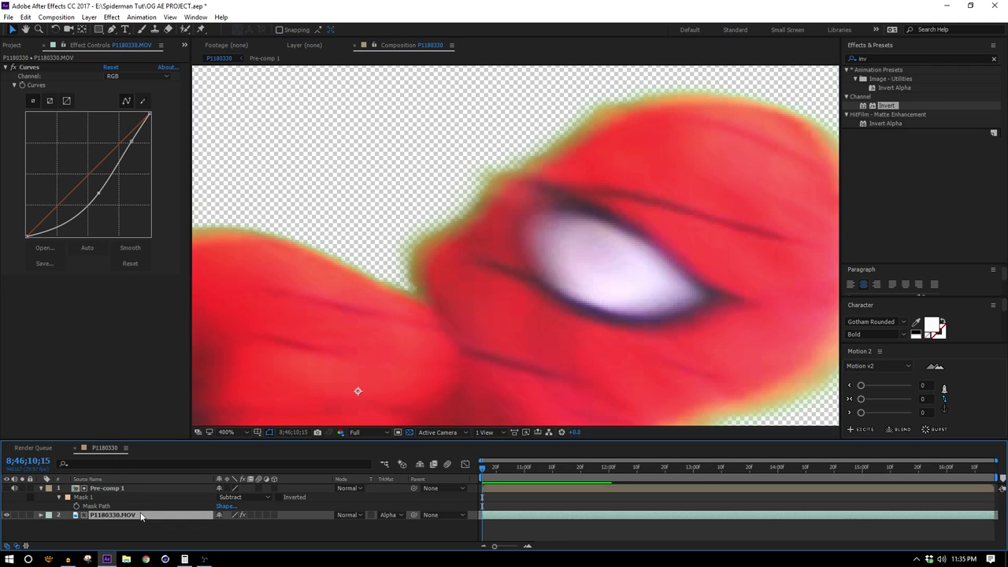
{"action": "left_click", "coordinate": [901, 60]}
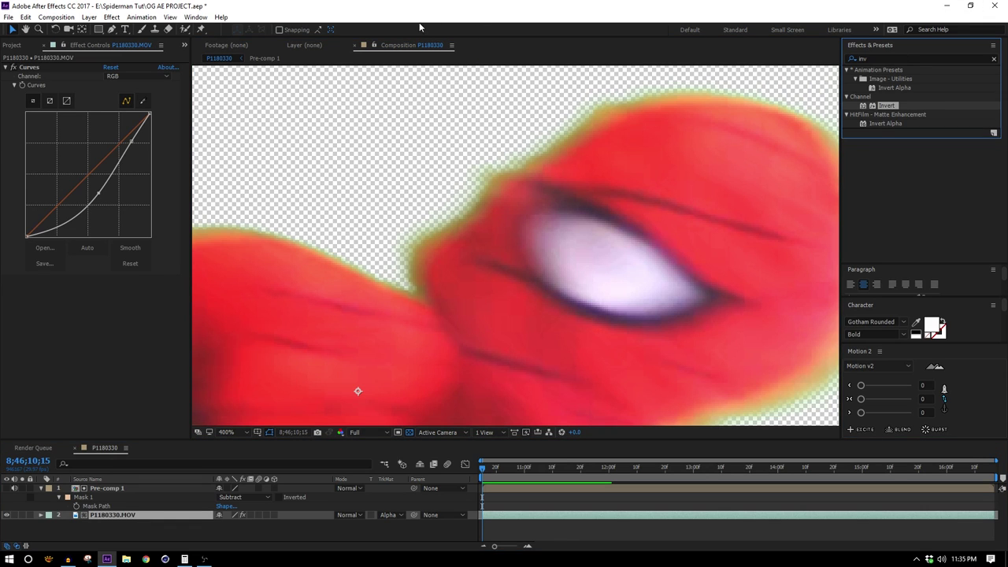
{"action": "left_click", "coordinate": [880, 62]}
{"action": "type", "text": "hue"}
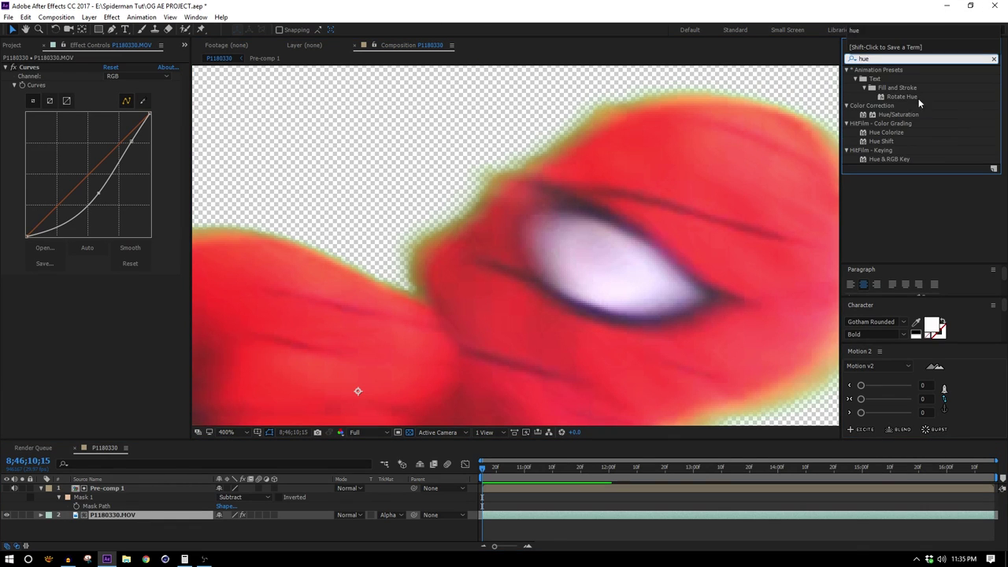
{"action": "left_click", "coordinate": [892, 115]}
{"action": "left_click_drag", "start_coordinate": [362, 283], "coordinate": [126, 315]}
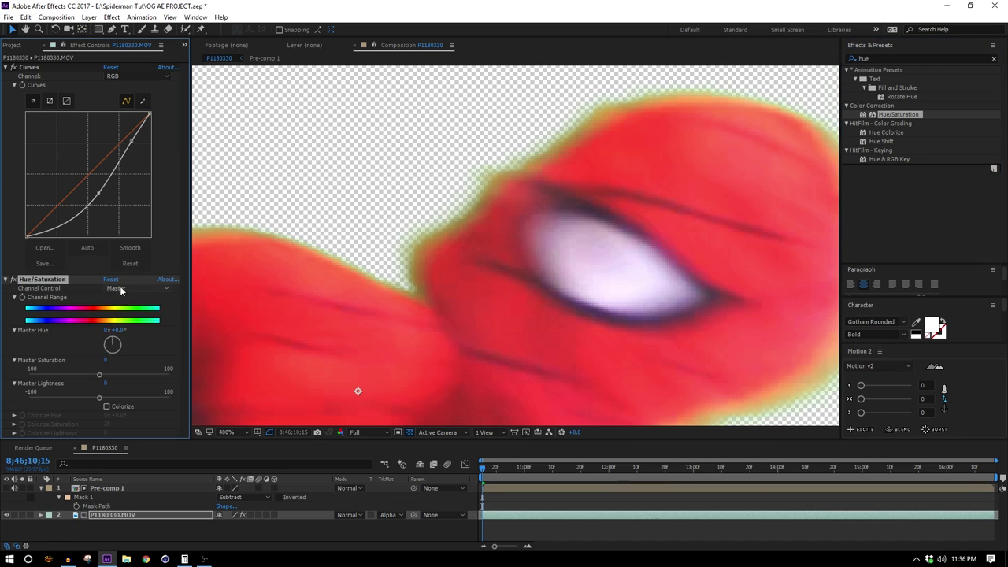
{"action": "left_click", "coordinate": [136, 288]}
{"action": "left_click", "coordinate": [145, 341]}
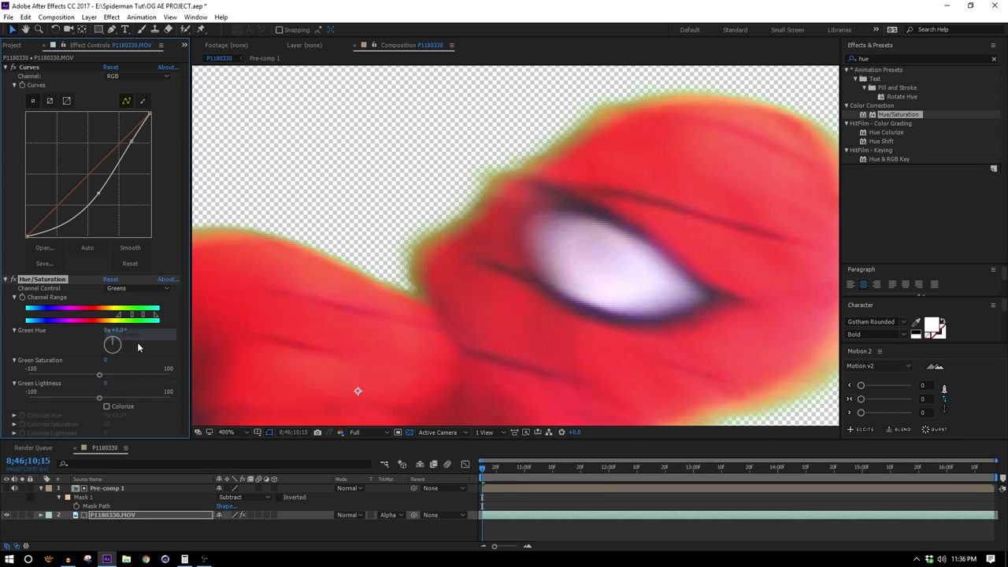
Set the Green Saturation of P1180330.MOV to -100, stretch the Greens range towards yellow and check the head and shoulder edges
{"action": "left_click_drag", "start_coordinate": [98, 376], "coordinate": [10, 384]}
{"action": "scroll", "coordinate": [600, 267], "scroll_direction": "down", "scroll_amount": 2}
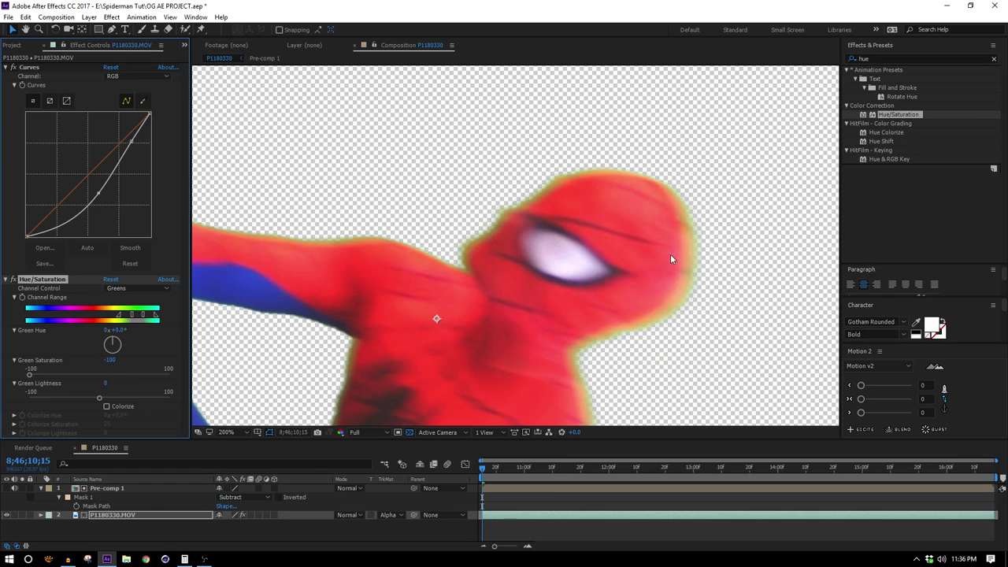
{"action": "scroll", "coordinate": [528, 283], "scroll_direction": "up", "scroll_amount": 2}
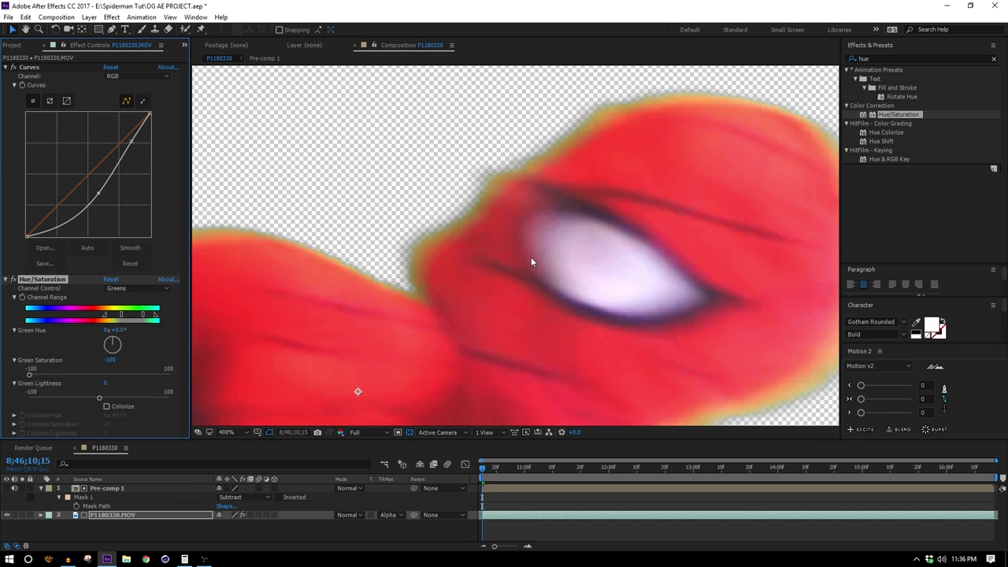
{"action": "scroll", "coordinate": [532, 262], "scroll_direction": "down", "scroll_amount": 2}
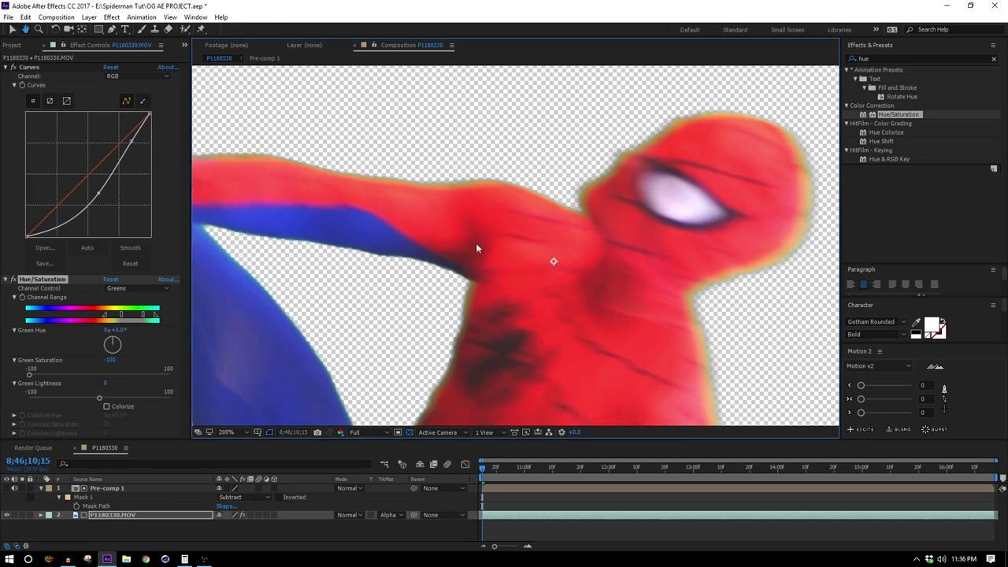
{"action": "scroll", "coordinate": [512, 248], "scroll_direction": "up", "scroll_amount": 3}
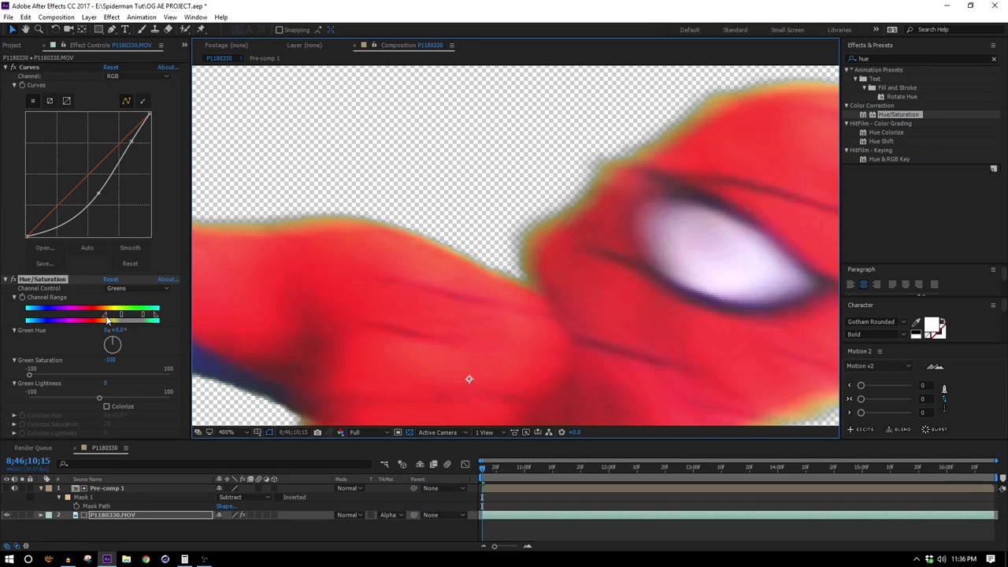
Widen the Greens channel range further to cover the yellow-orange edge fringe and set Green Hue to -55°
{"action": "mouse_move", "coordinate": [107, 319]}
{"action": "left_mouse_down"}
{"action": "mouse_move", "coordinate": [87, 317]}
{"action": "mouse_move", "coordinate": [167, 320]}
{"action": "mouse_move", "coordinate": [114, 316]}
{"action": "left_mouse_up"}
{"action": "scroll", "coordinate": [336, 275], "scroll_direction": "down", "scroll_amount": 2}
{"action": "scroll", "coordinate": [336, 276], "scroll_direction": "up", "scroll_amount": 1}
{"action": "left_click_drag", "start_coordinate": [112, 339], "coordinate": [105, 338]}
{"action": "scroll", "coordinate": [682, 278], "scroll_direction": "down", "scroll_amount": 2}
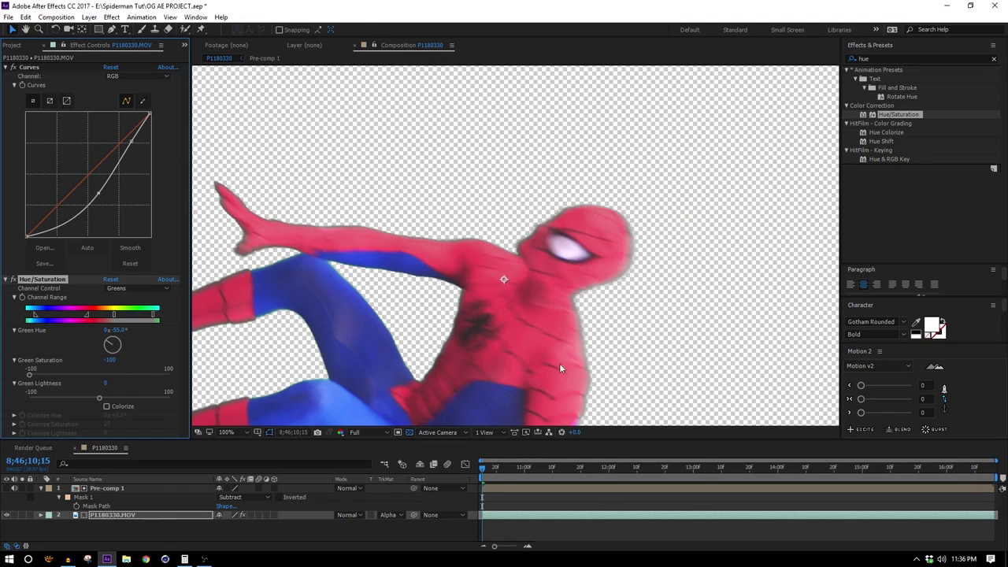
Preview the spill-corrected Spider-Man footage with the whole frame in view, returning to 8;46;10;15
{"action": "key", "text": "space"}
{"action": "scroll", "coordinate": [631, 315], "scroll_direction": "down", "scroll_amount": 2}
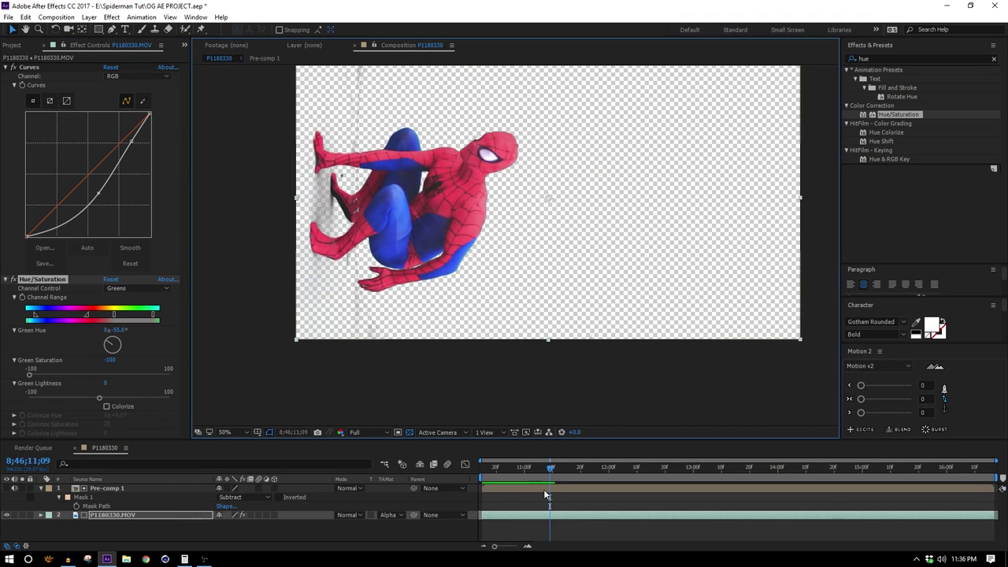
{"action": "left_click", "coordinate": [482, 468]}
Open the moving-through-new-york-city-street footage from the project and play it
{"action": "left_click", "coordinate": [17, 45]}
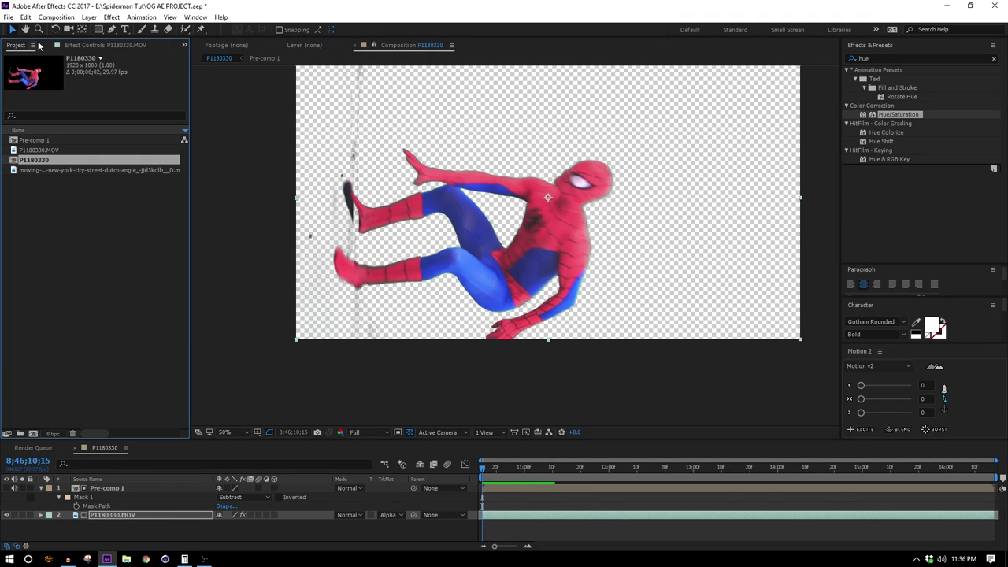
{"action": "double_click", "coordinate": [141, 170]}
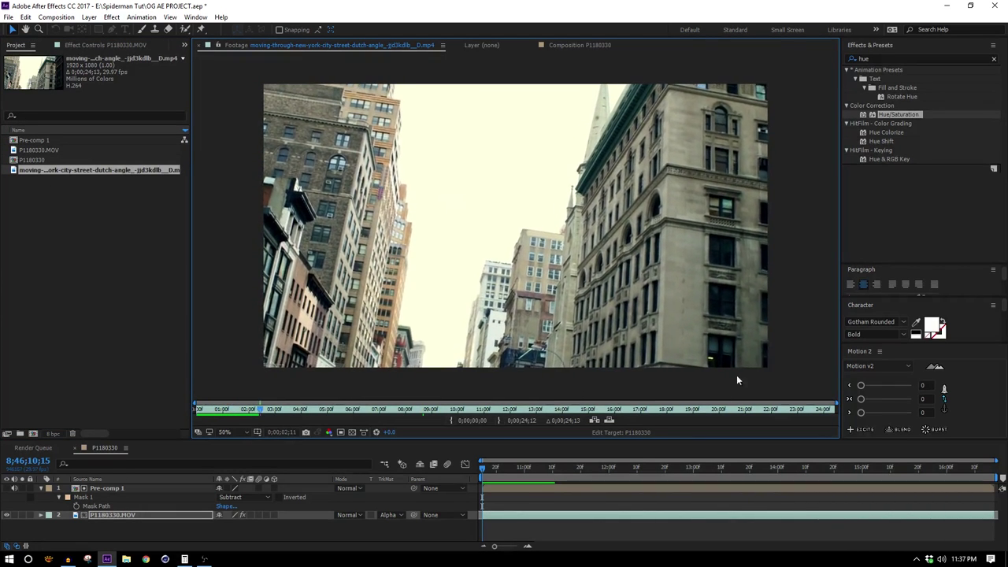
{"action": "key", "text": "space"}
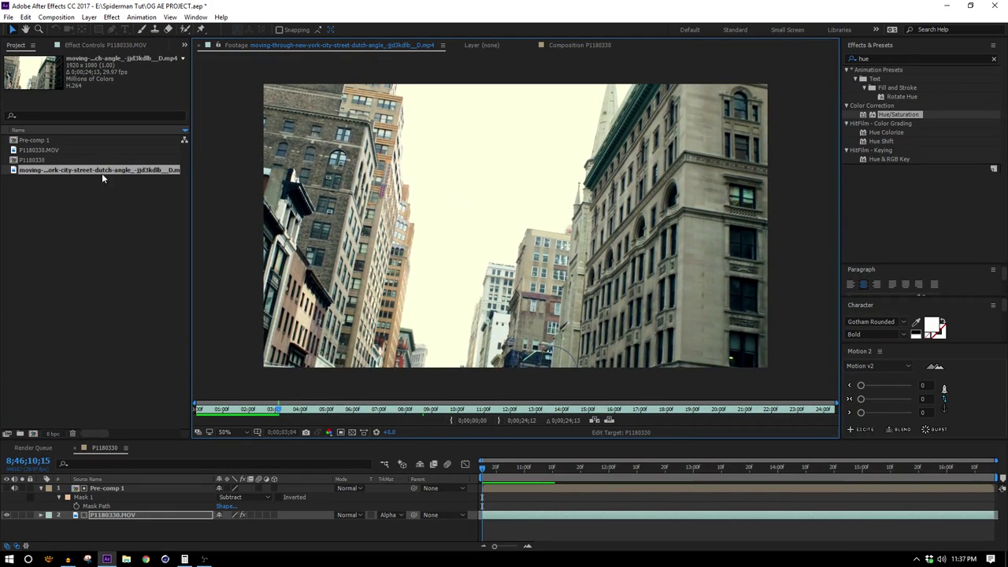
Create a new composition from the New York street footage and inspect its buildings in playback
{"action": "left_click_drag", "start_coordinate": [66, 172], "coordinate": [32, 438]}
{"action": "left_click", "coordinate": [33, 438]}
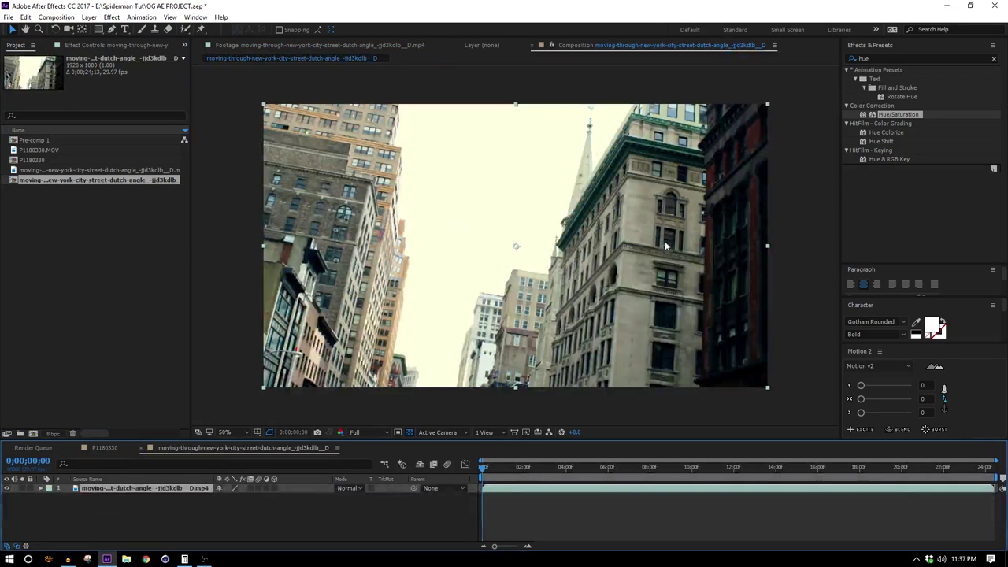
{"action": "key", "text": "period"}
{"action": "key", "text": "period"}
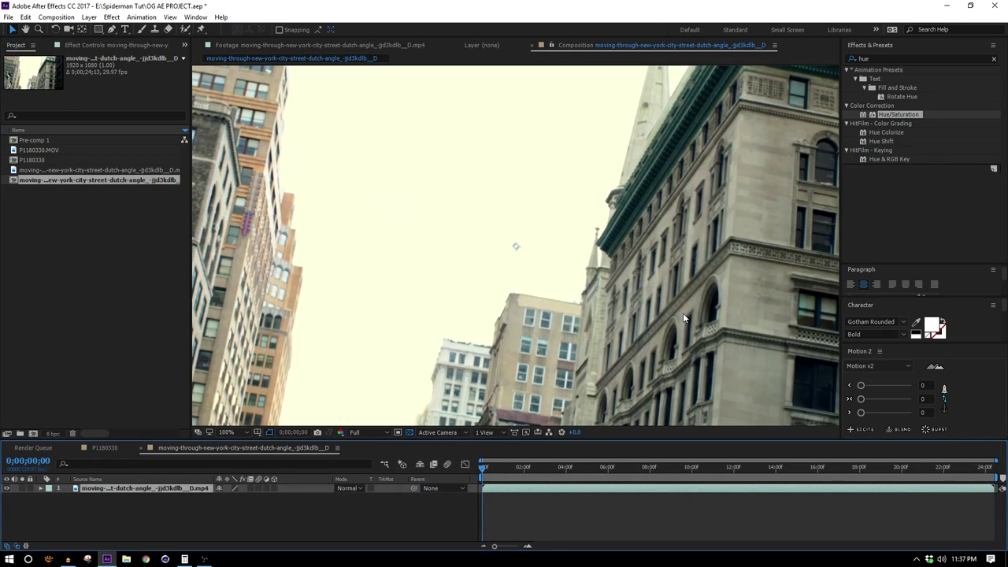
{"action": "left_click_drag", "start_coordinate": [685, 322], "coordinate": [462, 286]}
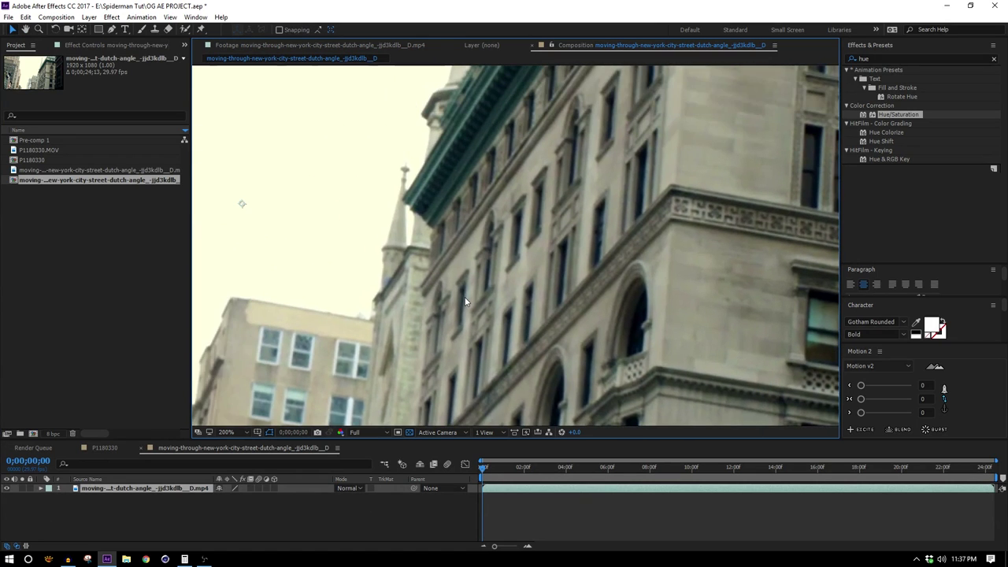
{"action": "scroll", "coordinate": [630, 341], "scroll_direction": "down", "scroll_amount": 1}
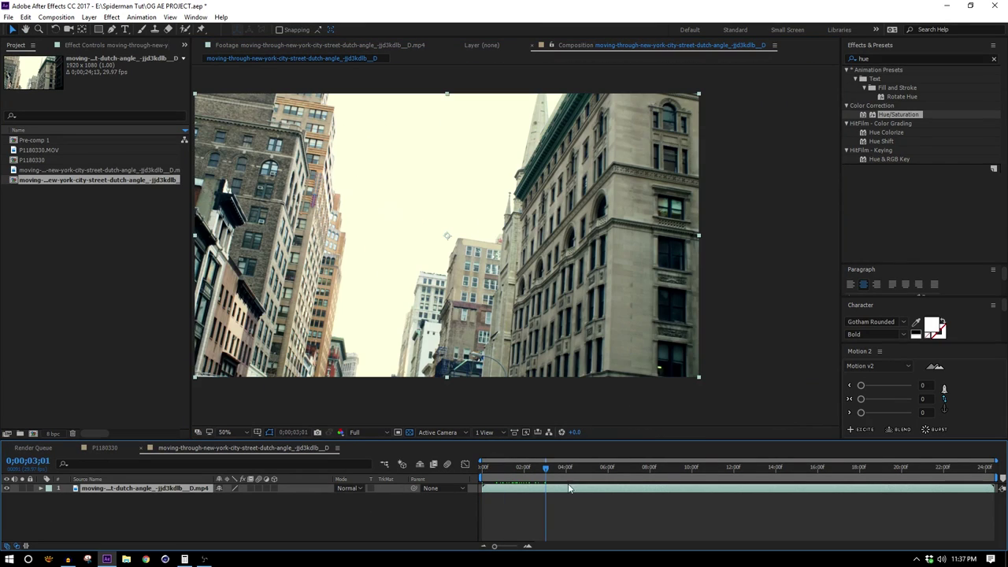
End the street composition's work area just after 0;00;10;10 and trim the composition to the work area
{"action": "left_click_drag", "start_coordinate": [549, 475], "coordinate": [702, 501]}
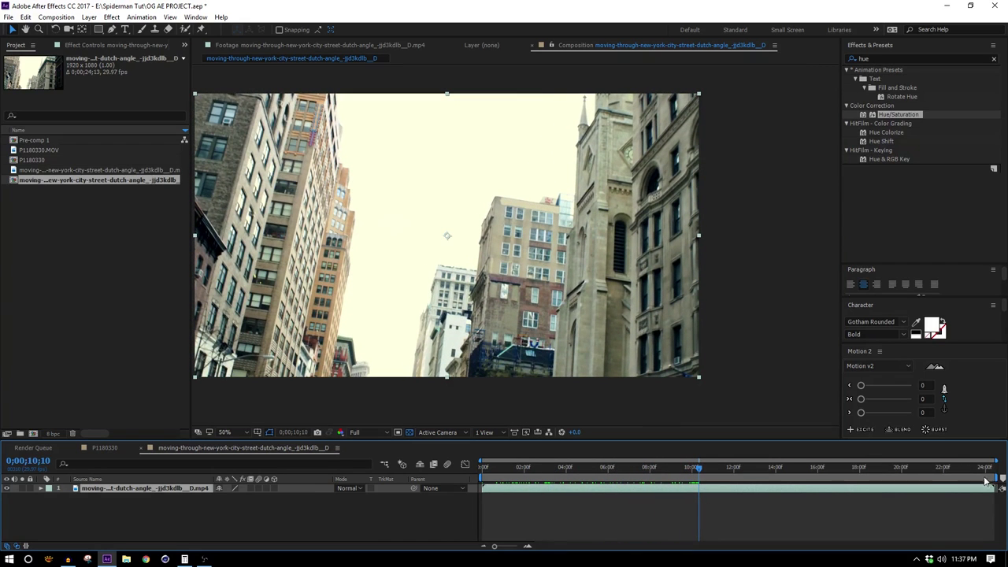
{"action": "left_click_drag", "start_coordinate": [1001, 477], "coordinate": [714, 462]}
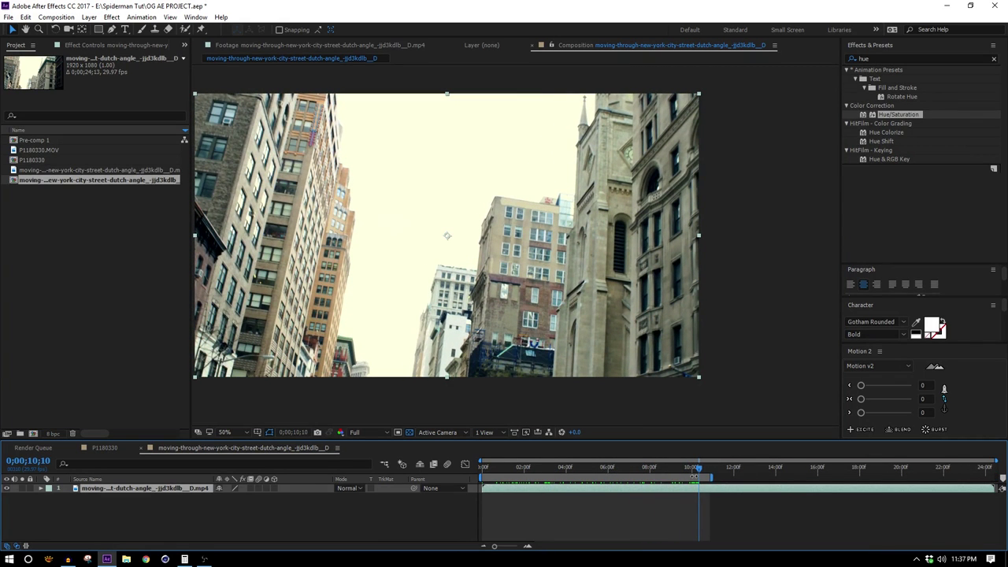
{"action": "right_click", "coordinate": [694, 475]}
{"action": "left_click", "coordinate": [753, 509]}
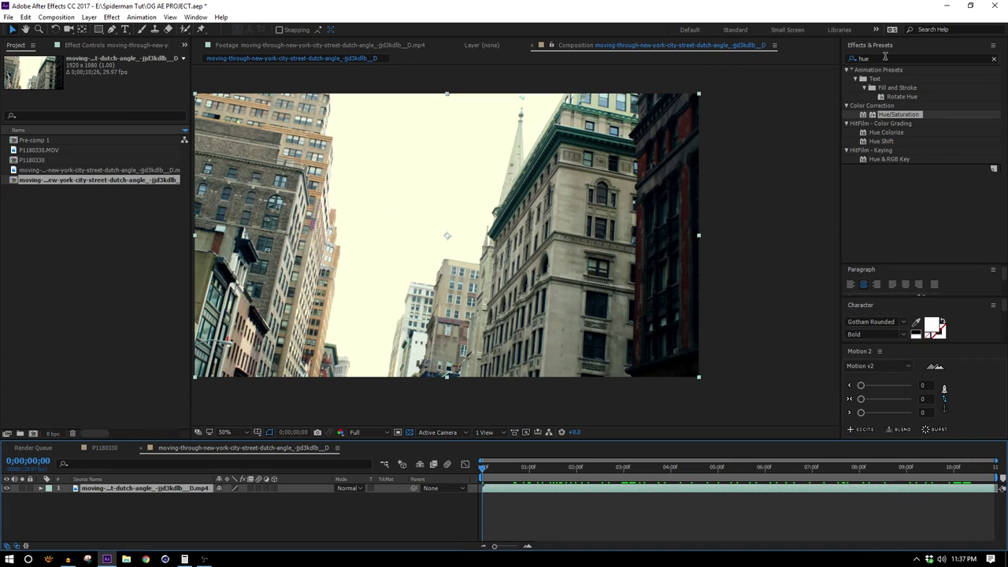
Apply the 3D Camera Tracker to the New York street clip and fit the frame in the viewer during analysis
{"action": "left_click", "coordinate": [887, 57]}
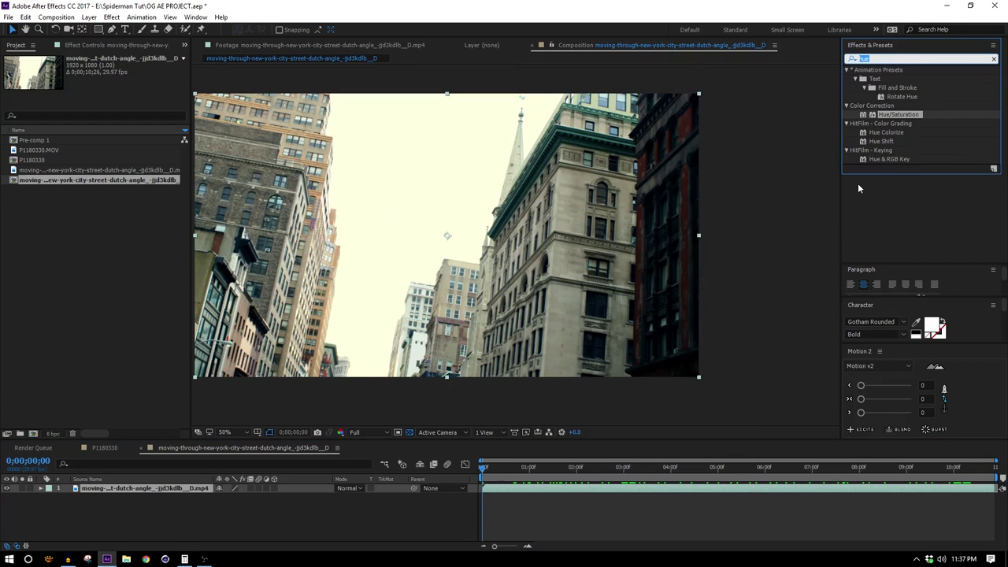
{"action": "type", "text": "3d c"}
{"action": "left_click_drag", "start_coordinate": [894, 96], "coordinate": [461, 187]}
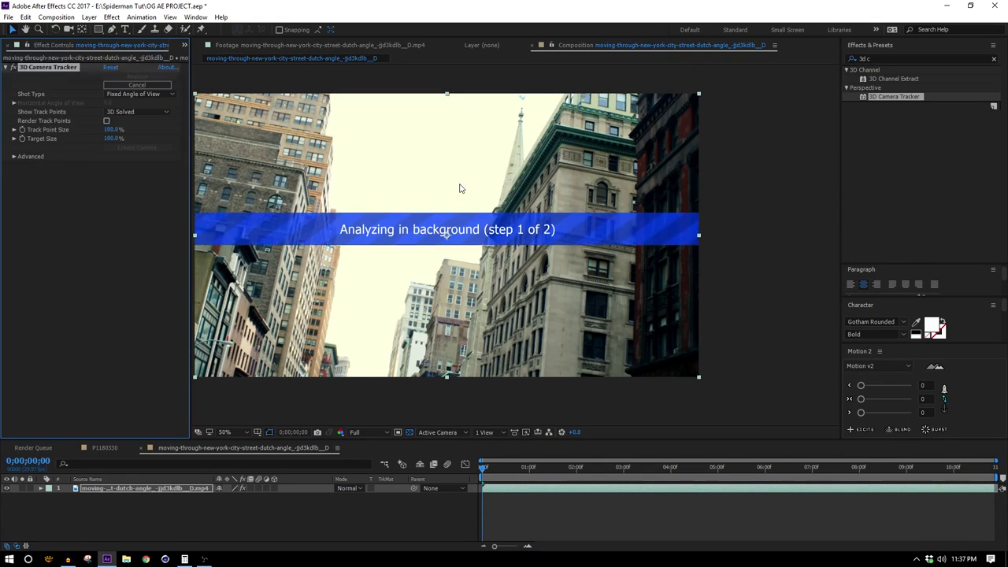
{"action": "left_click", "coordinate": [225, 432]}
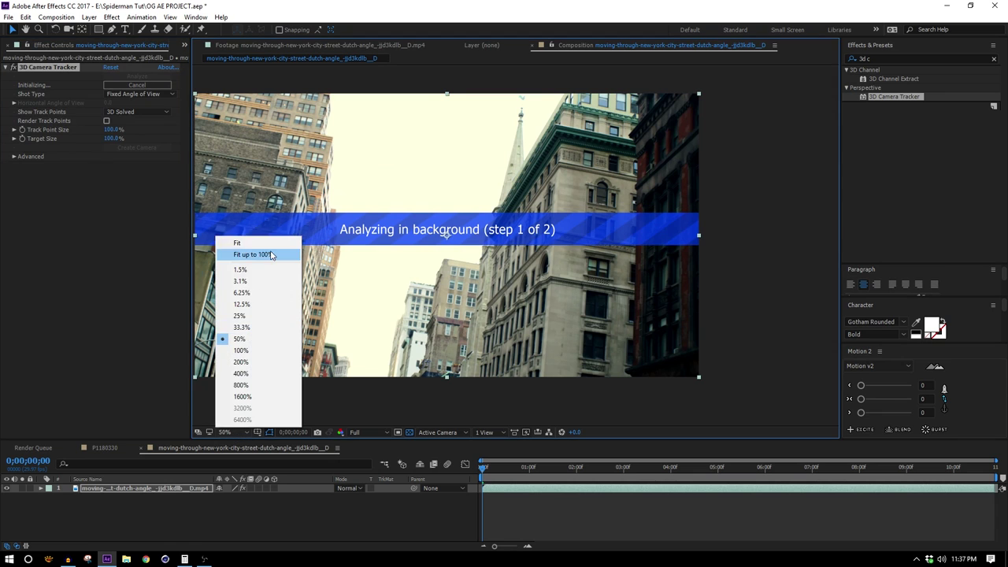
{"action": "left_click", "coordinate": [267, 248]}
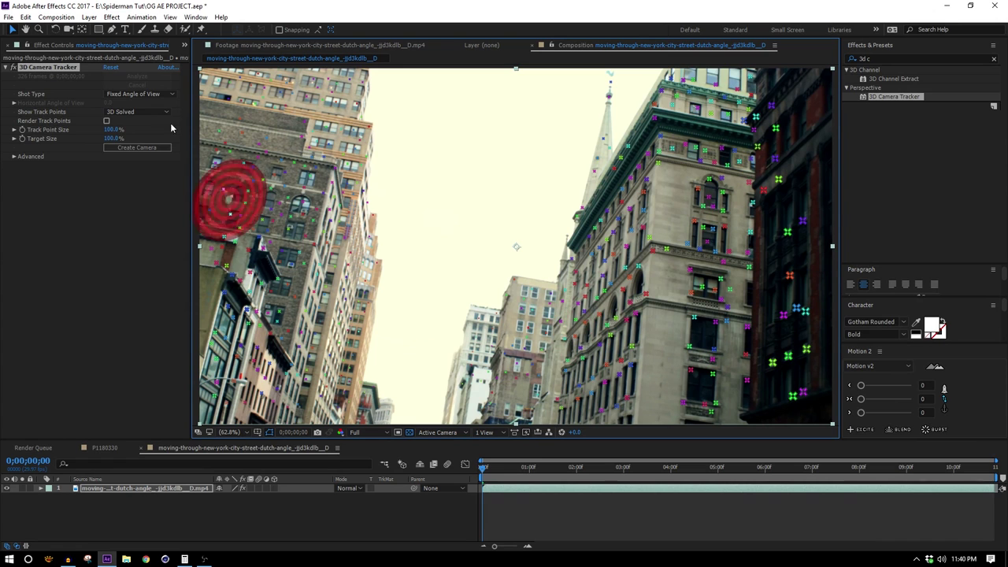
Reveal the tracker's Advanced settings and create a solid and camera from track points on the large stone building's receding street side
{"action": "left_click", "coordinate": [13, 157]}
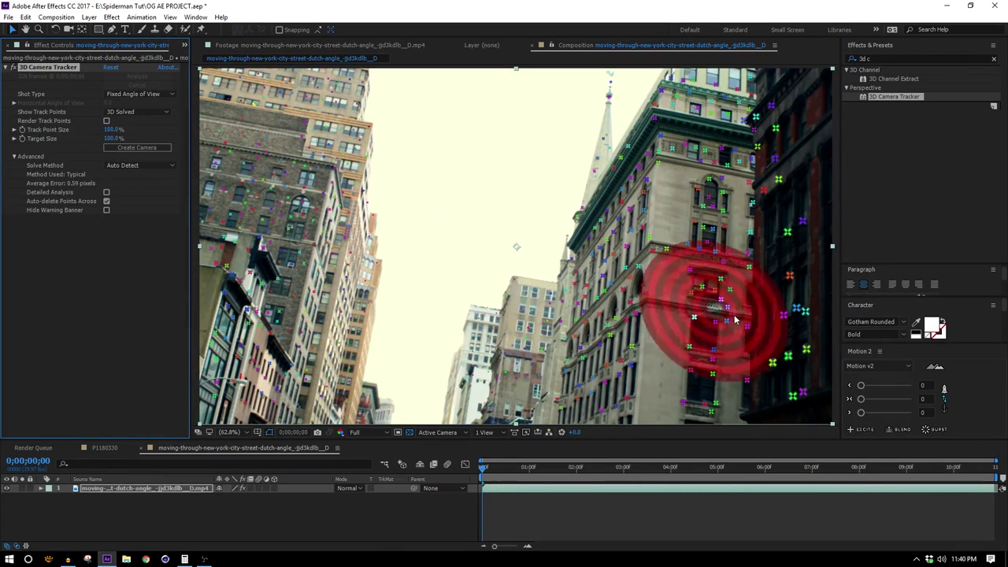
{"action": "scroll", "coordinate": [560, 285], "scroll_direction": "up", "scroll_amount": 1}
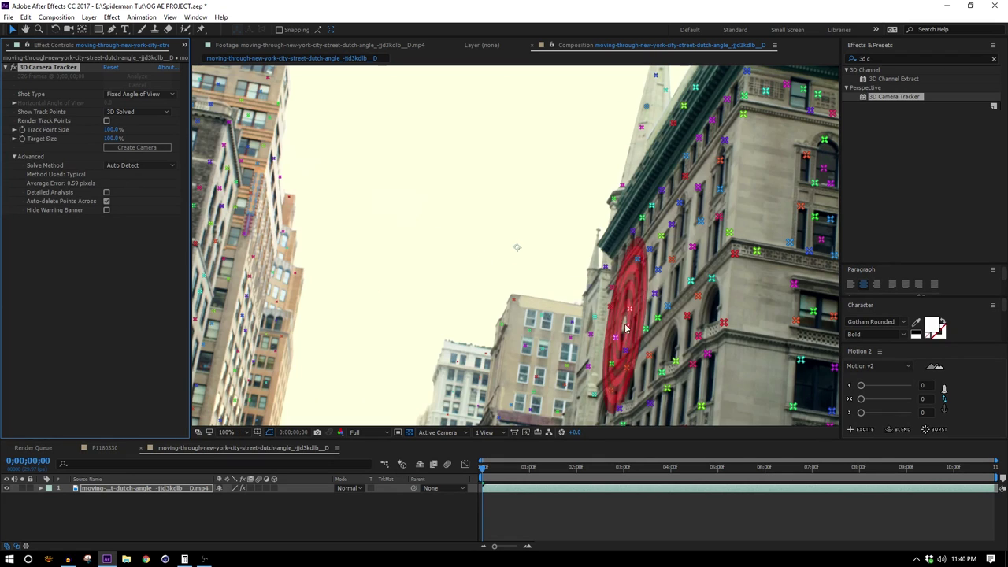
{"action": "right_click", "coordinate": [622, 315]}
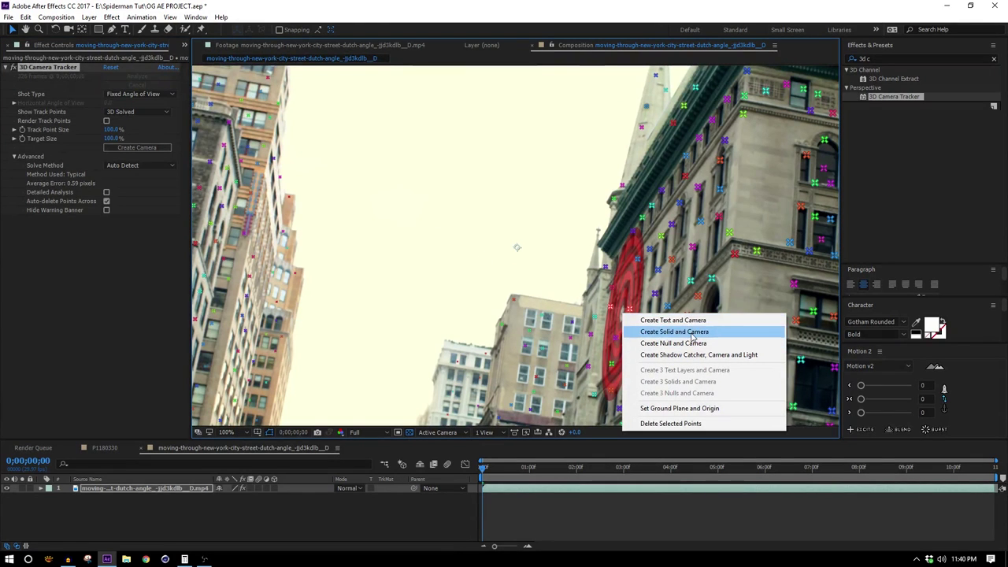
{"action": "left_click", "coordinate": [678, 332]}
Rotate Track Solid 1 so that it lines up with the perspective of the building's side wall
{"action": "left_click", "coordinate": [108, 490]}
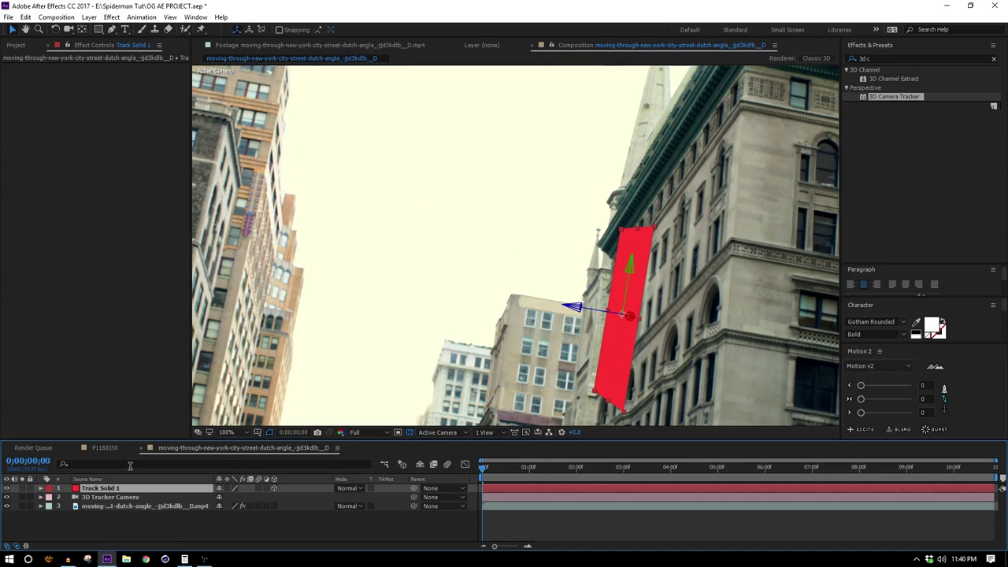
{"action": "key", "text": "w"}
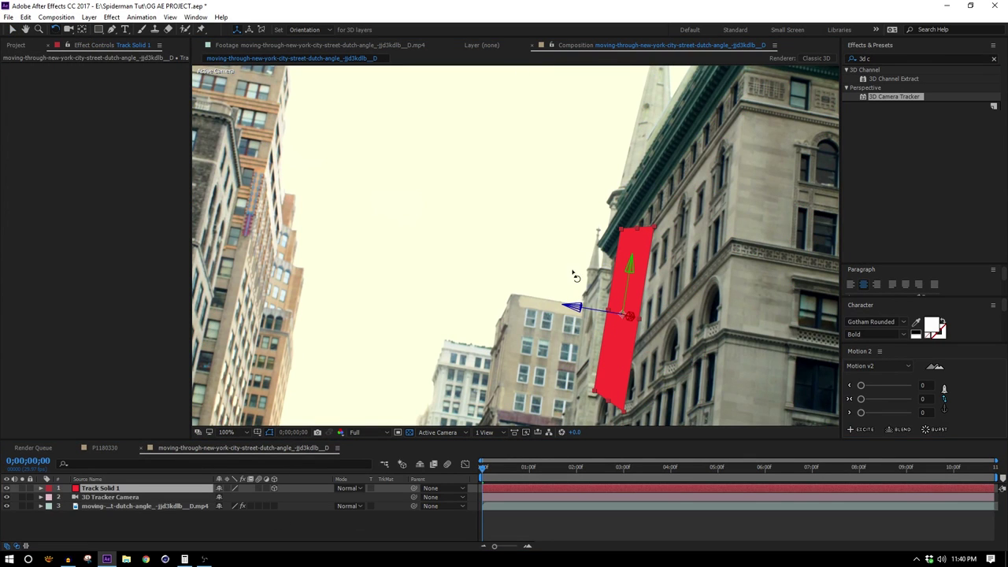
{"action": "left_click", "coordinate": [515, 247]}
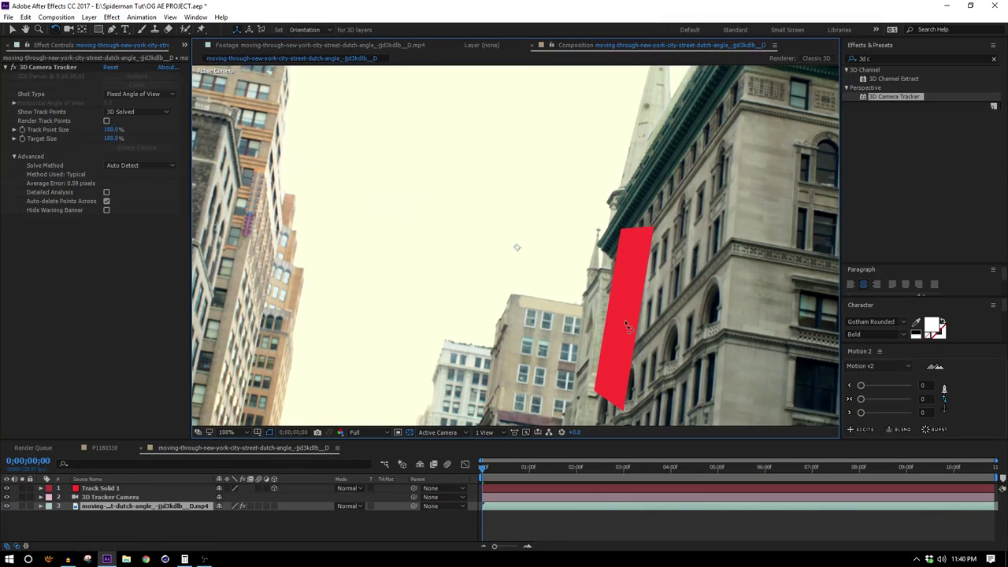
{"action": "left_click", "coordinate": [150, 488]}
{"action": "left_click_drag", "start_coordinate": [590, 306], "coordinate": [622, 313]}
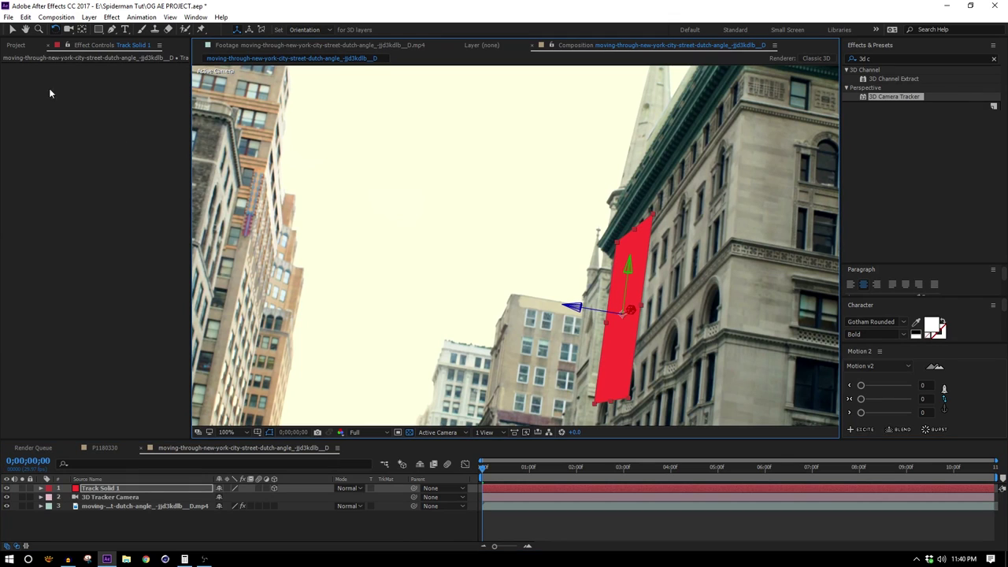
Add the P1180330 composition above Track Solid 1, rename the layer Spiderman and make it 3D
{"action": "left_click", "coordinate": [19, 46]}
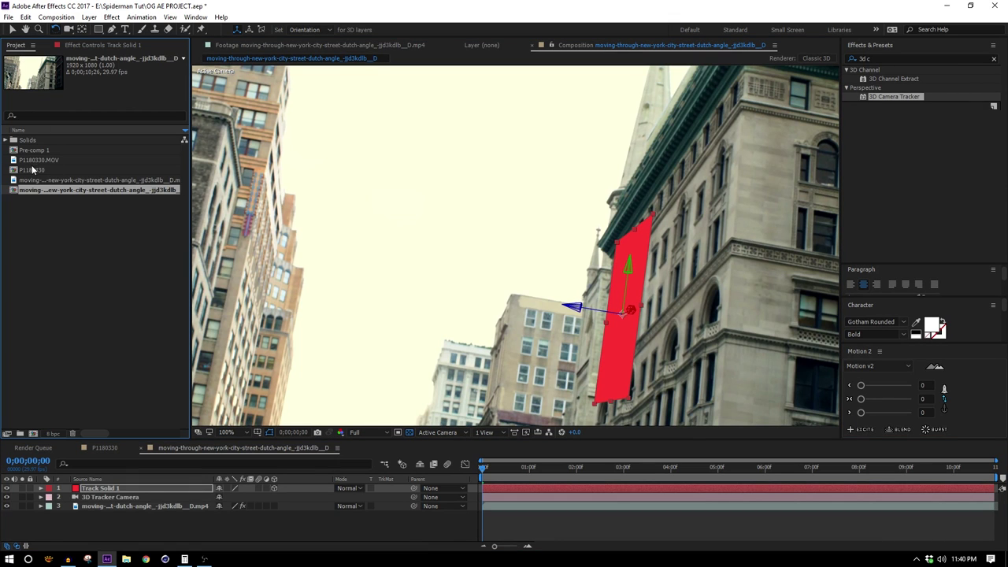
{"action": "left_click_drag", "start_coordinate": [33, 169], "coordinate": [126, 488]}
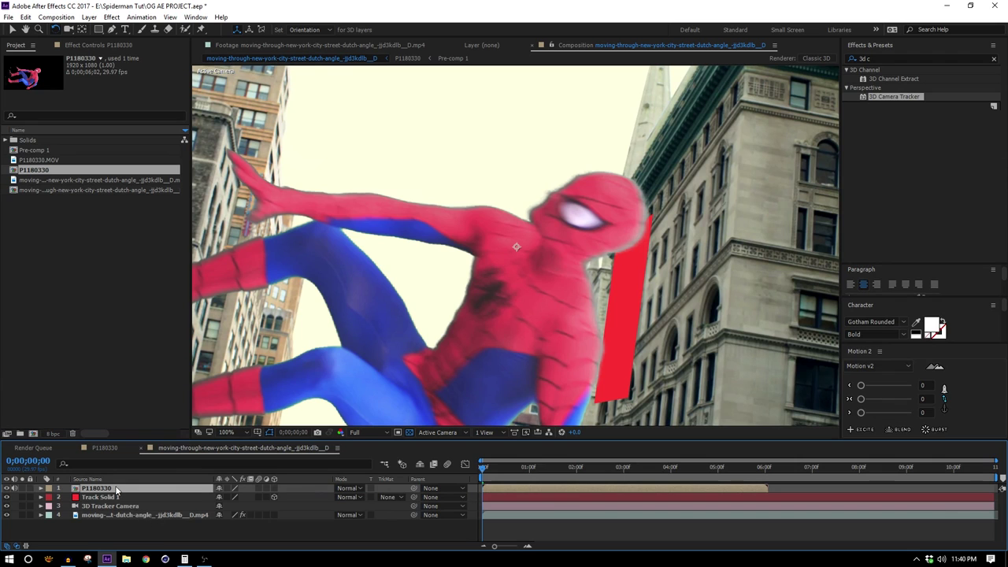
{"action": "key", "text": "Return"}
{"action": "type", "text": "Spiderman"}
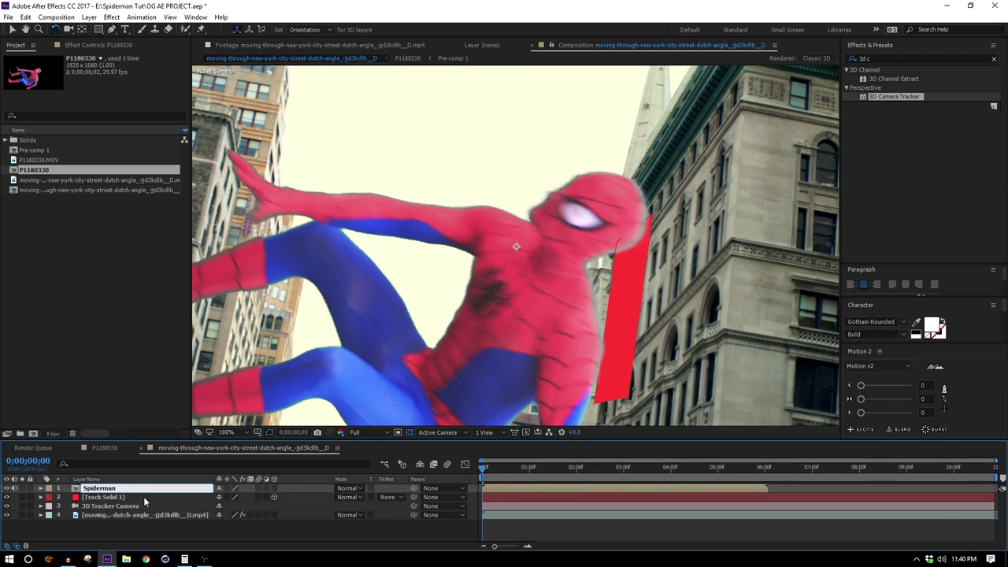
{"action": "key", "text": "Return"}
{"action": "key", "text": "comma"}
{"action": "key", "text": "comma"}
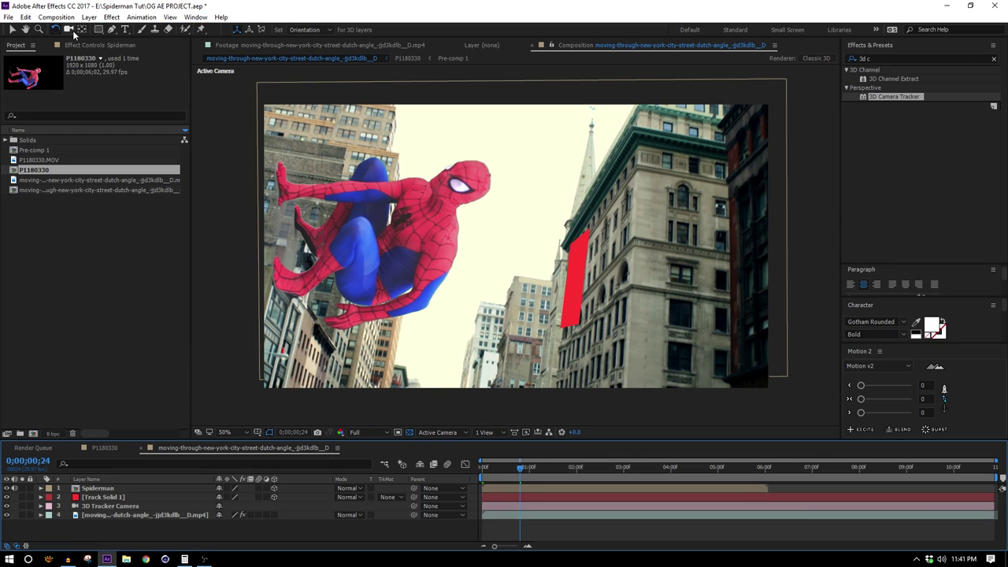
Move the Spiderman layer's anchor point to the feet side of the figure and parent the layer to Track Solid 1
{"action": "left_click", "coordinate": [440, 296]}
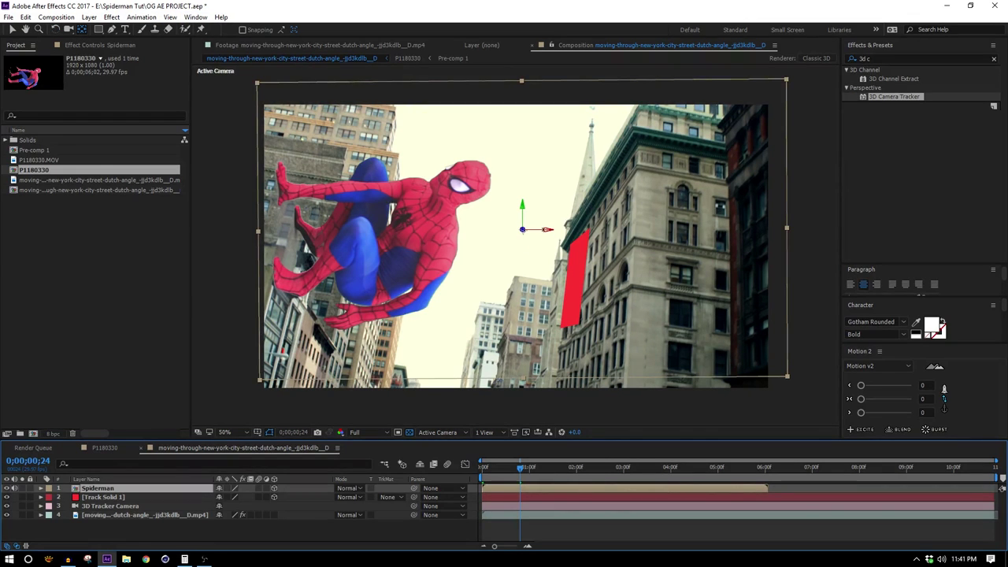
{"action": "left_click_drag", "start_coordinate": [522, 229], "coordinate": [317, 247]}
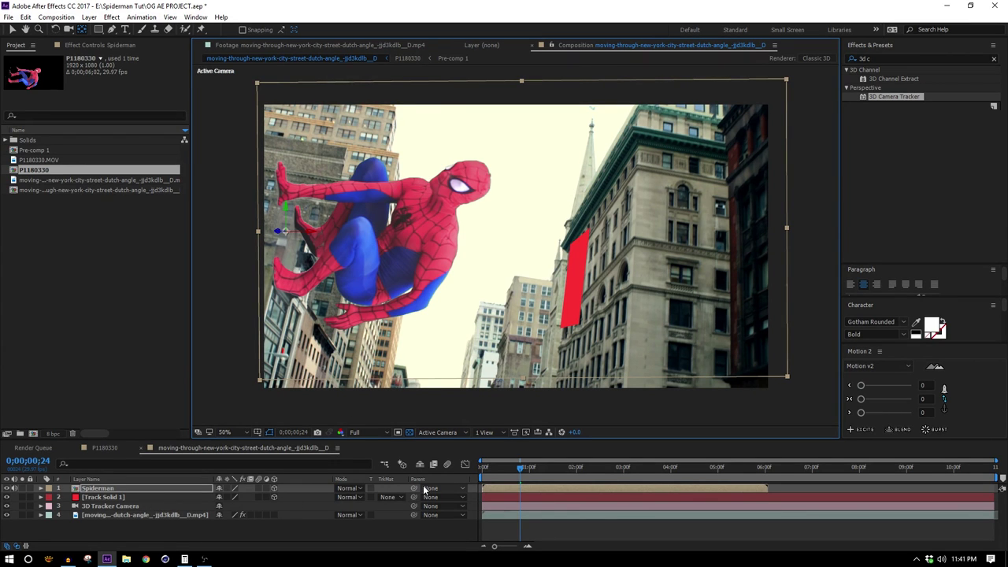
{"action": "left_click_drag", "start_coordinate": [413, 488], "coordinate": [105, 502]}
{"action": "scroll", "coordinate": [649, 328], "scroll_direction": "up", "scroll_amount": 2}
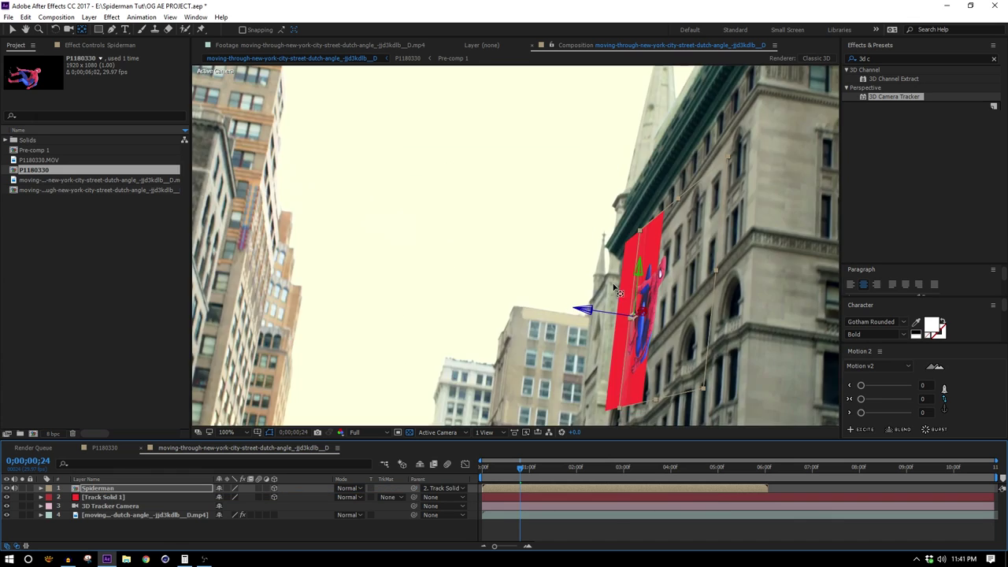
{"action": "key", "text": "space"}
{"action": "left_click_drag", "start_coordinate": [635, 332], "coordinate": [490, 278]}
{"action": "key", "text": "y"}
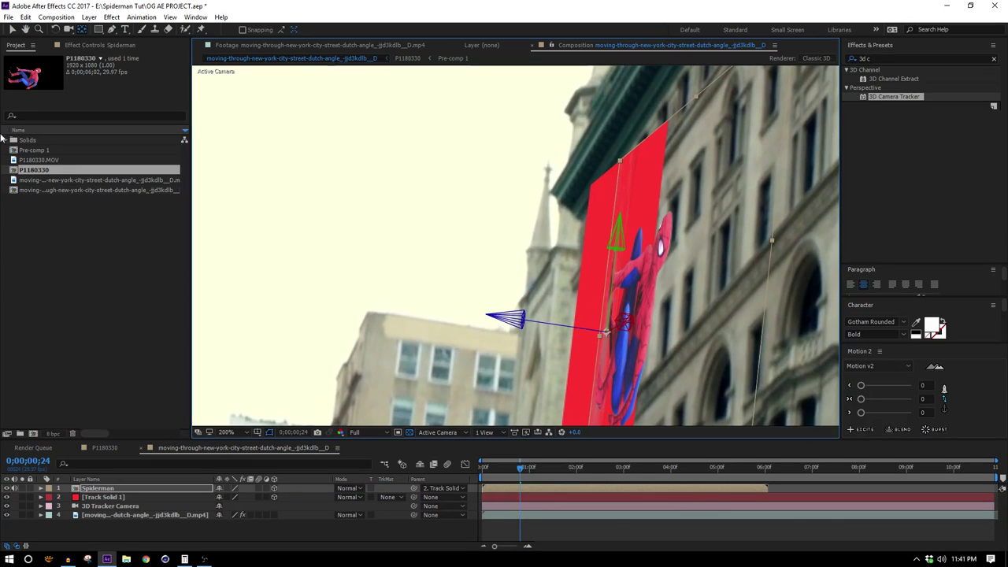
Set the Spiderman layer's Y Rotation to 90° so the figure faces outward from the building wall
{"action": "key", "text": "v"}
{"action": "left_click_drag", "start_coordinate": [516, 473], "coordinate": [519, 472]}
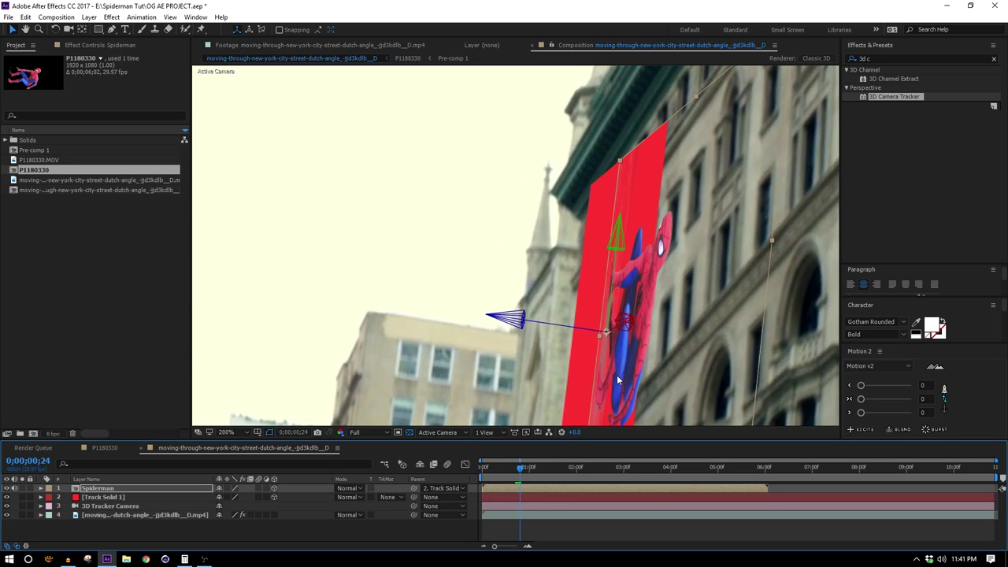
{"action": "left_click", "coordinate": [55, 29]}
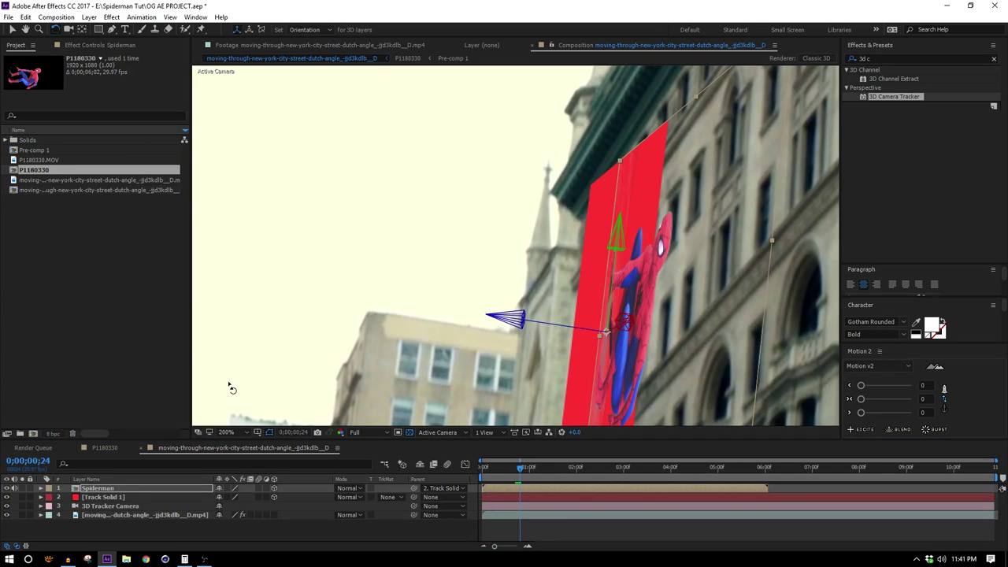
{"action": "key", "text": "r"}
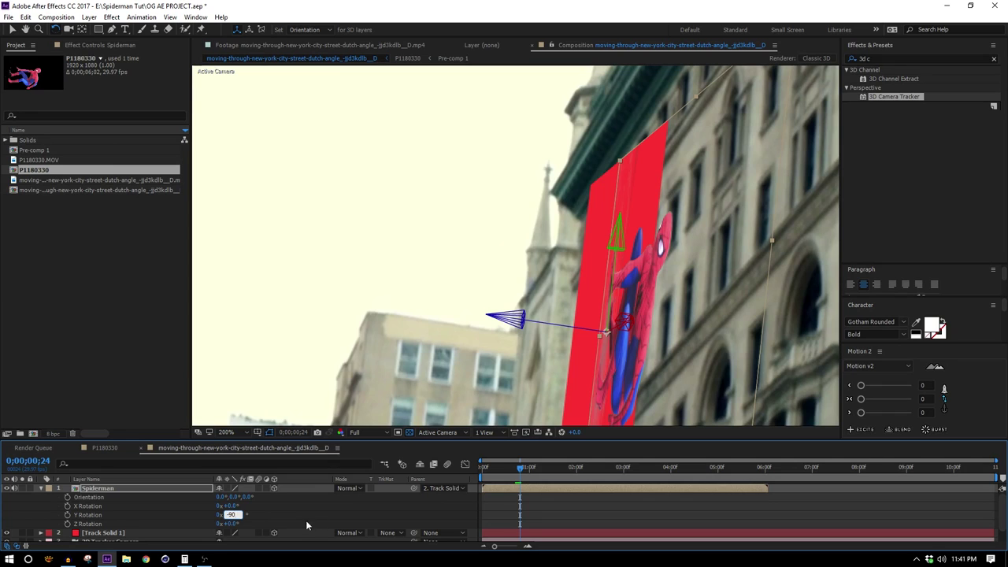
{"action": "key", "text": "Return"}
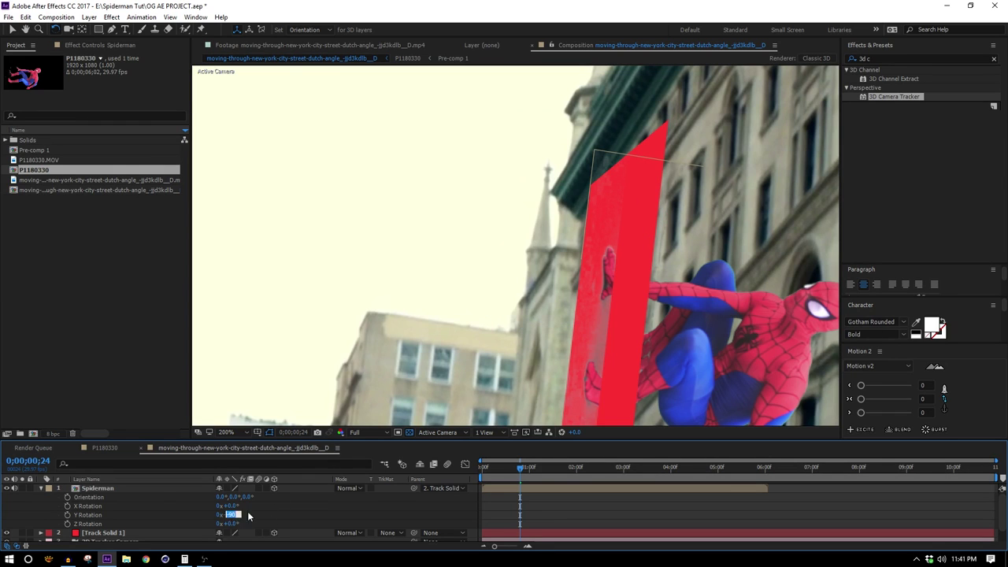
{"action": "key", "text": "Return"}
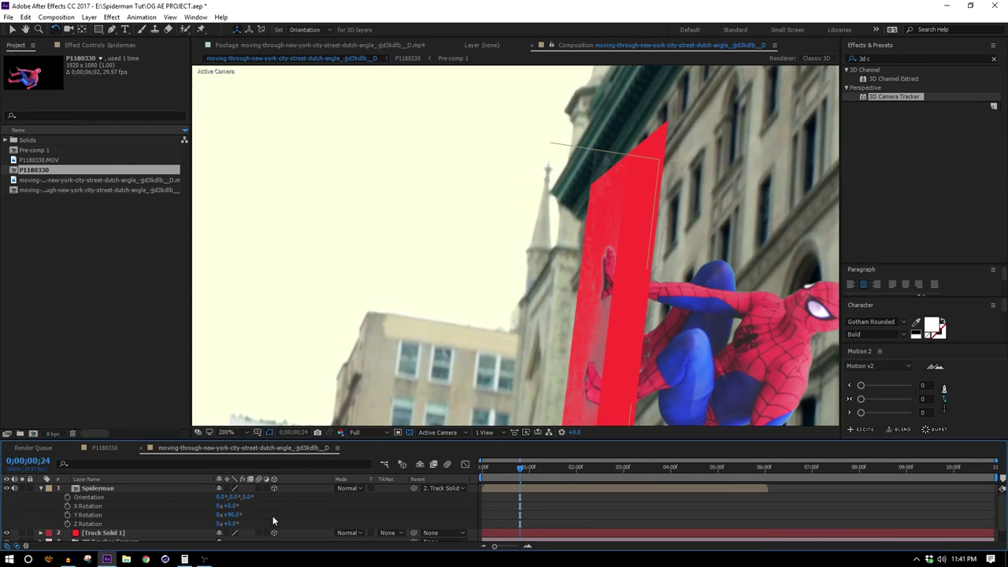
{"action": "left_click_drag", "start_coordinate": [590, 331], "coordinate": [533, 242]}
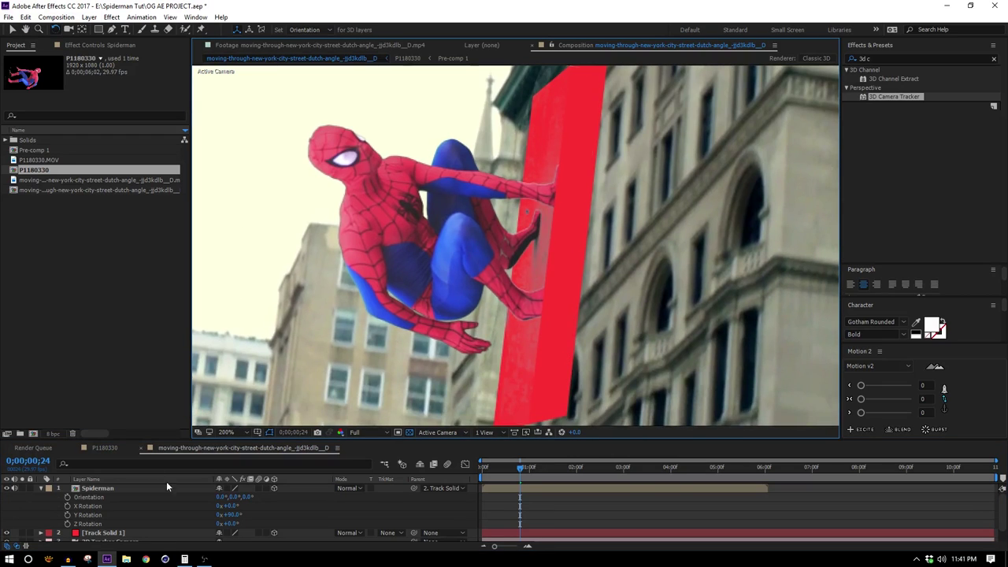
Hide Track Solid 1 and preview how the Spiderman layer follows the building up to 0;00;03;19
{"action": "left_click", "coordinate": [6, 533]}
{"action": "scroll", "coordinate": [481, 254], "scroll_direction": "down", "scroll_amount": 2}
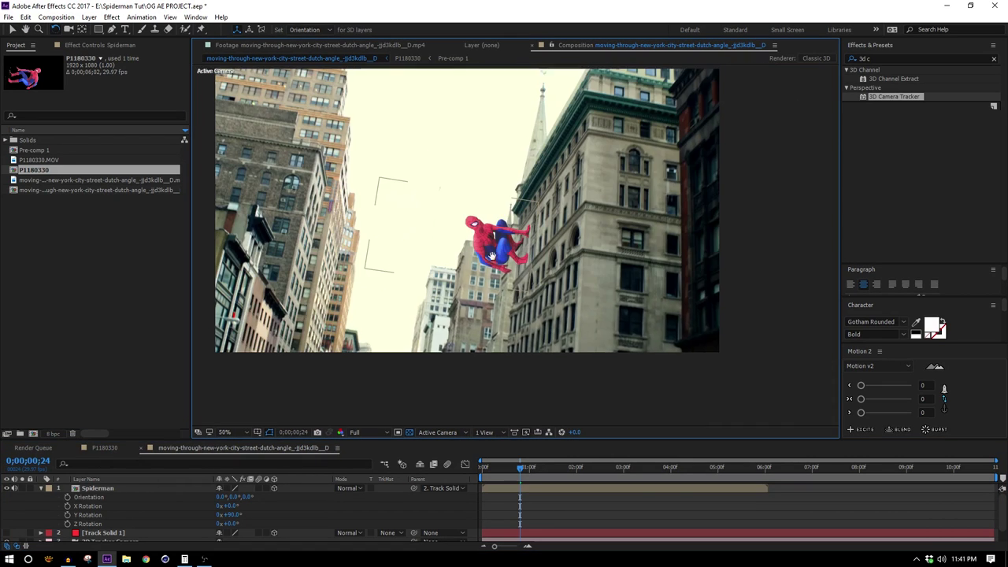
{"action": "left_click_drag", "start_coordinate": [378, 256], "coordinate": [426, 260]}
{"action": "scroll", "coordinate": [425, 260], "scroll_direction": "up", "scroll_amount": 1}
{"action": "key", "text": "space"}
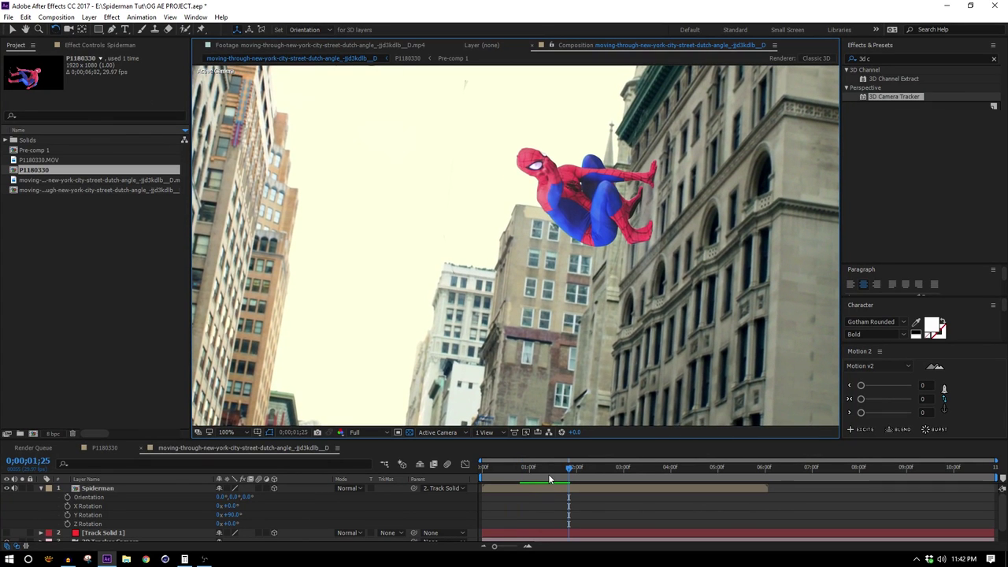
{"action": "left_click_drag", "start_coordinate": [548, 474], "coordinate": [653, 478]}
Scale the Spiderman layer down until the figure is about one window tall on the stone building
{"action": "key", "text": "v"}
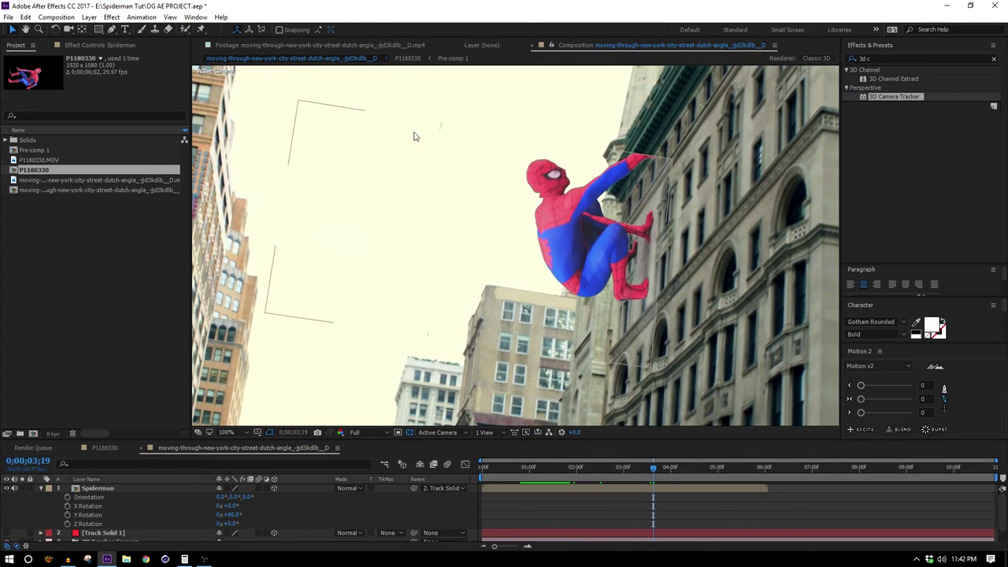
{"action": "left_click", "coordinate": [552, 196]}
{"action": "left_click_drag", "start_coordinate": [299, 102], "coordinate": [483, 214]}
{"action": "scroll", "coordinate": [624, 223], "scroll_direction": "up", "scroll_amount": 4}
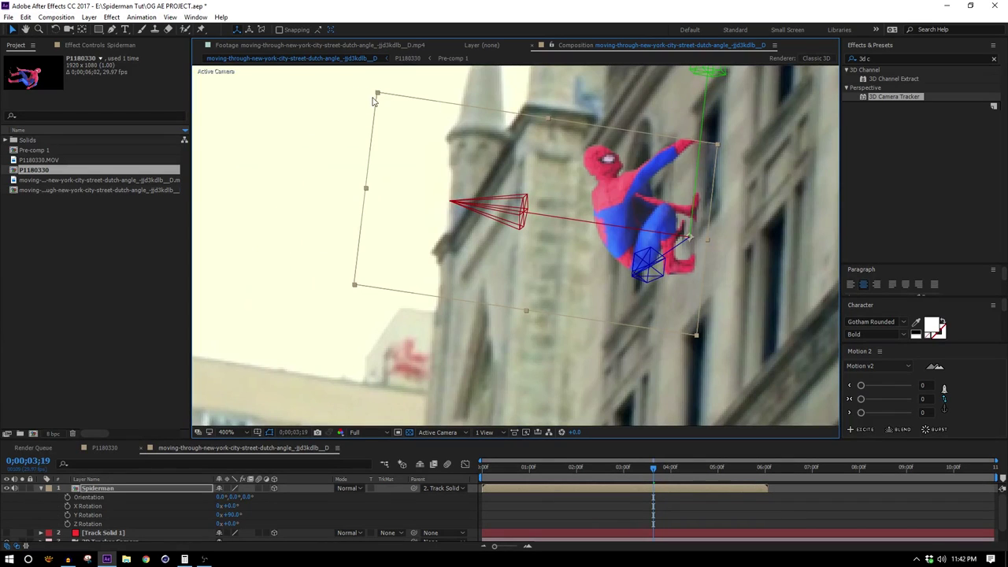
{"action": "left_click_drag", "start_coordinate": [379, 96], "coordinate": [430, 117]}
{"action": "scroll", "coordinate": [592, 273], "scroll_direction": "down", "scroll_amount": 4}
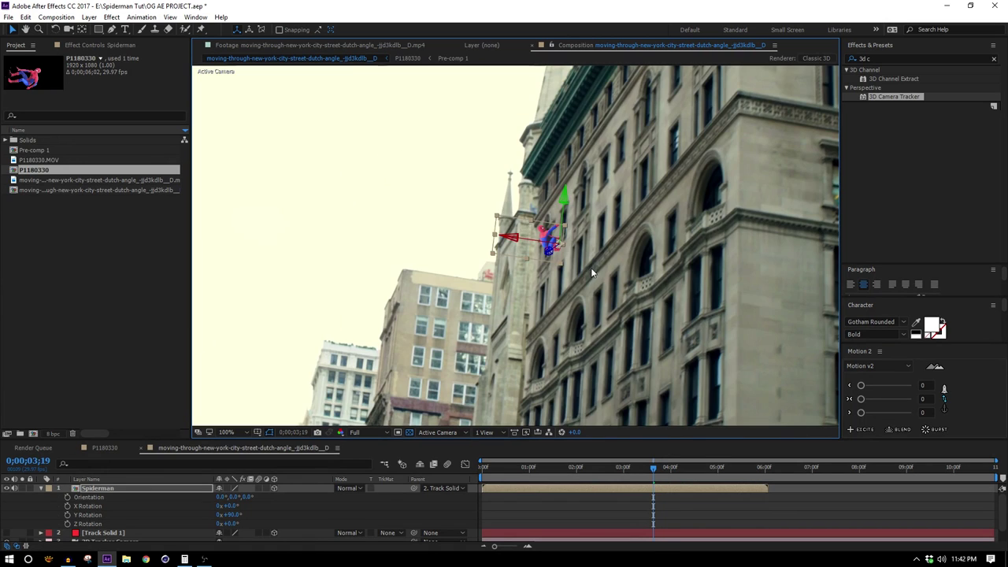
{"action": "left_click_drag", "start_coordinate": [494, 208], "coordinate": [499, 219]}
{"action": "left_click", "coordinate": [635, 257]}
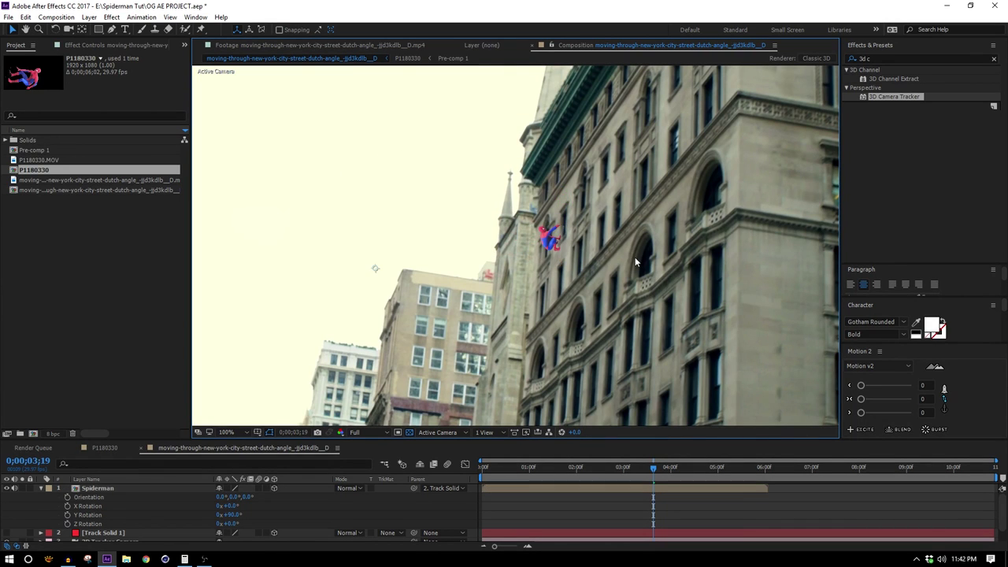
Play back the shot from 0;00;03;19 and examine how the scaled-down figure sits on the building wall
{"action": "scroll", "coordinate": [635, 257], "scroll_direction": "up", "scroll_amount": 1}
{"action": "key", "text": "space"}
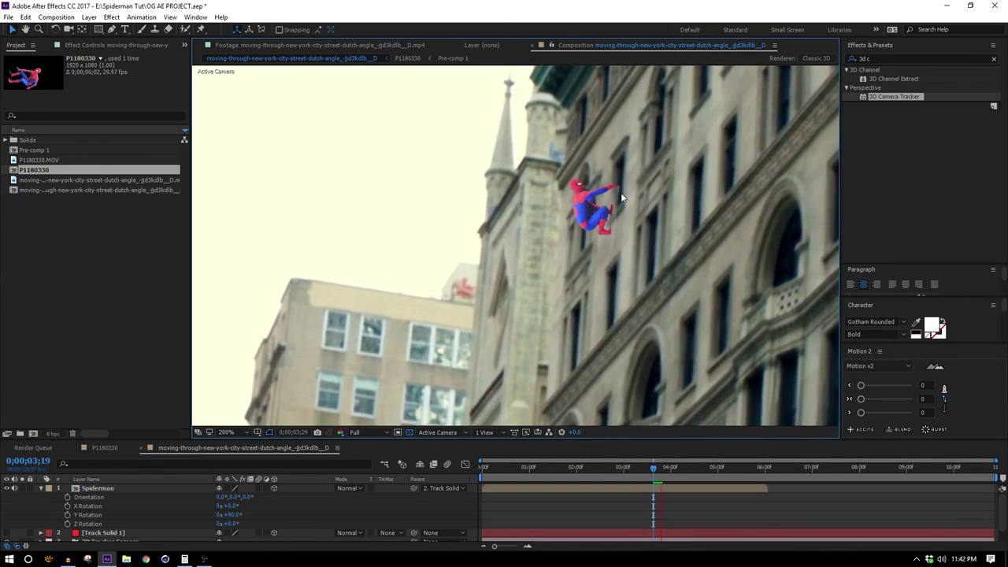
{"action": "scroll", "coordinate": [608, 138], "scroll_direction": "down", "scroll_amount": 2}
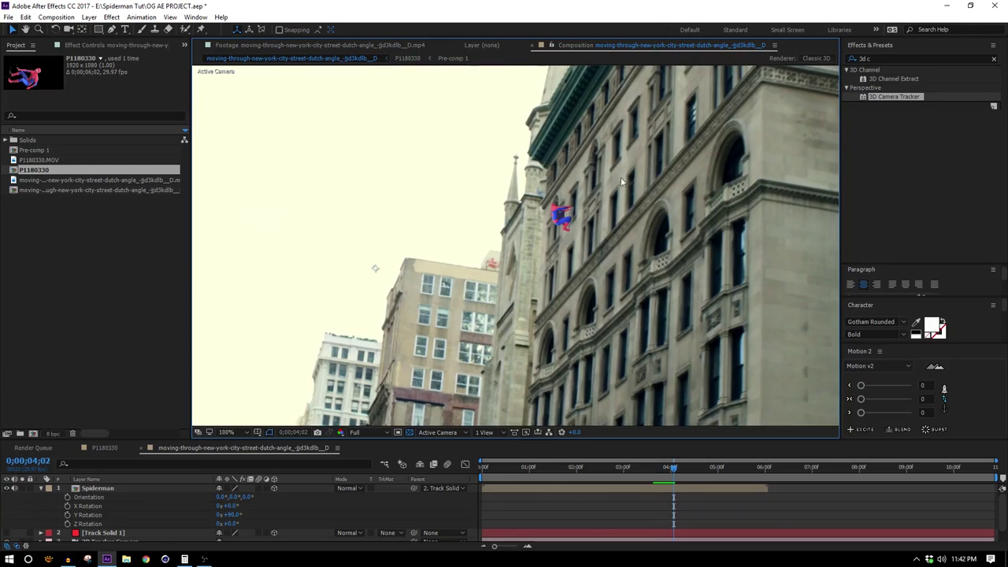
{"action": "scroll", "coordinate": [547, 239], "scroll_direction": "up", "scroll_amount": 2}
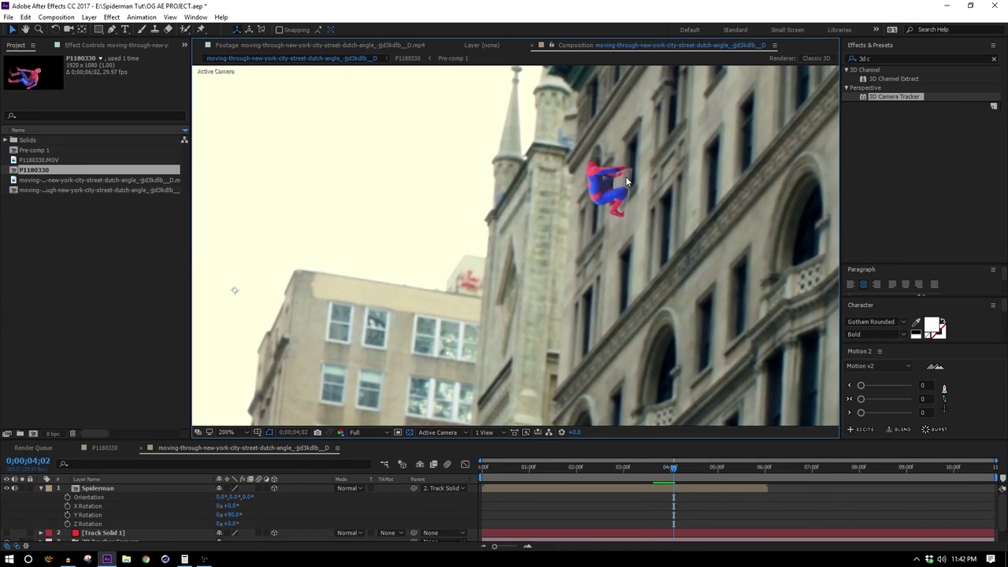
{"action": "left_click_drag", "start_coordinate": [628, 182], "coordinate": [582, 353]}
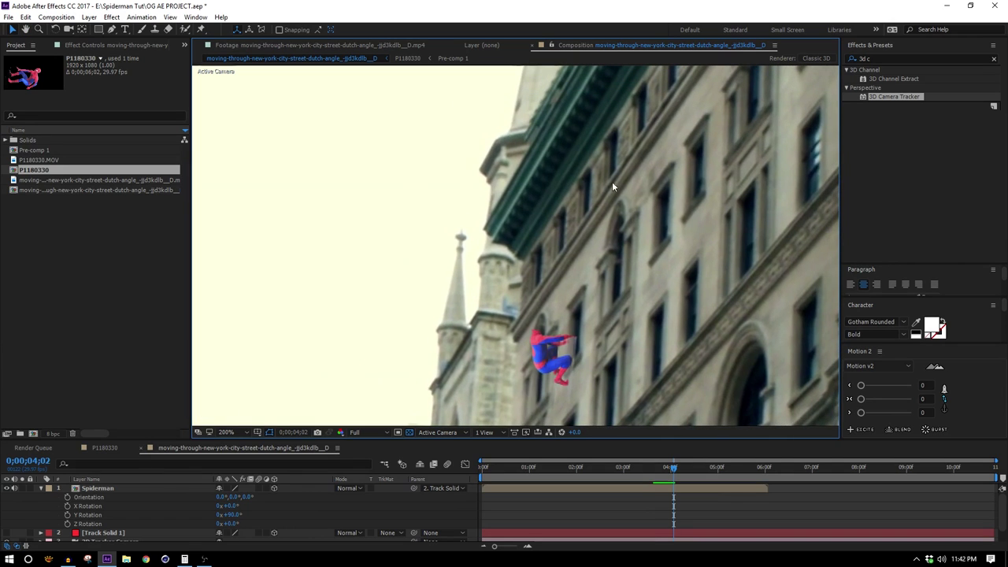
{"action": "key", "text": "comma"}
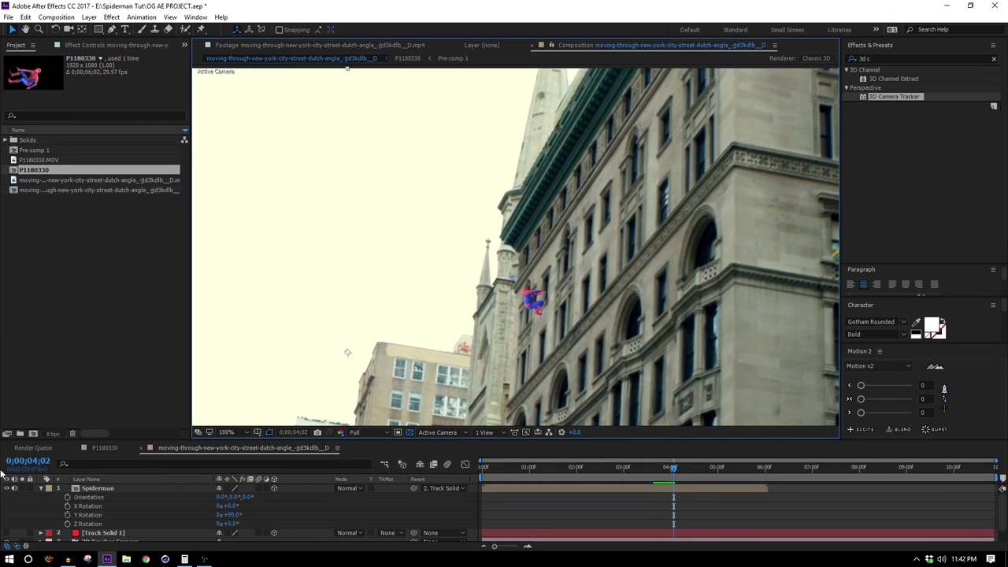
Collapse and temporarily hide the Spiderman layer, and play the street footage on to 0;00;09;06
{"action": "left_click", "coordinate": [41, 489]}
{"action": "left_click", "coordinate": [7, 488]}
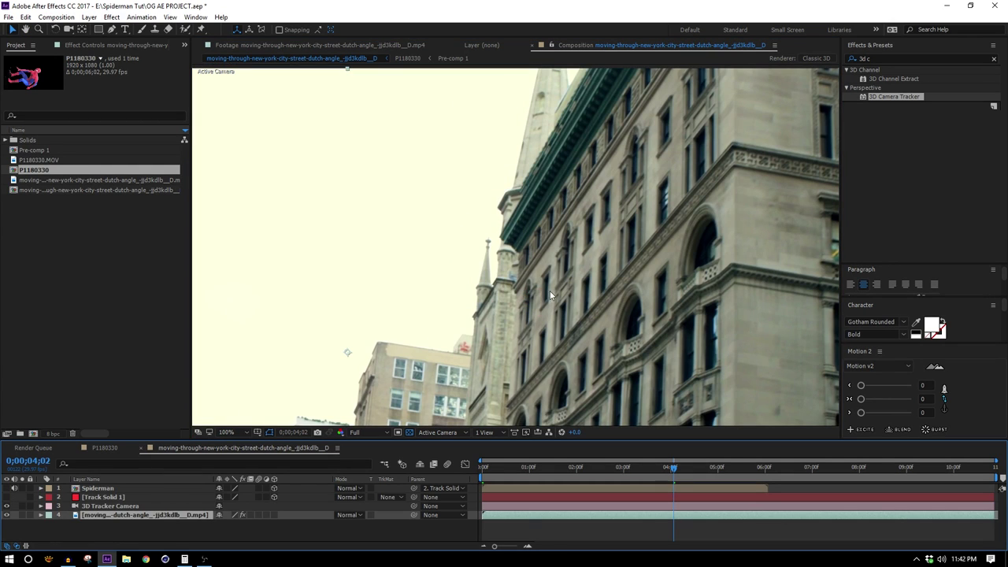
{"action": "key", "text": "space"}
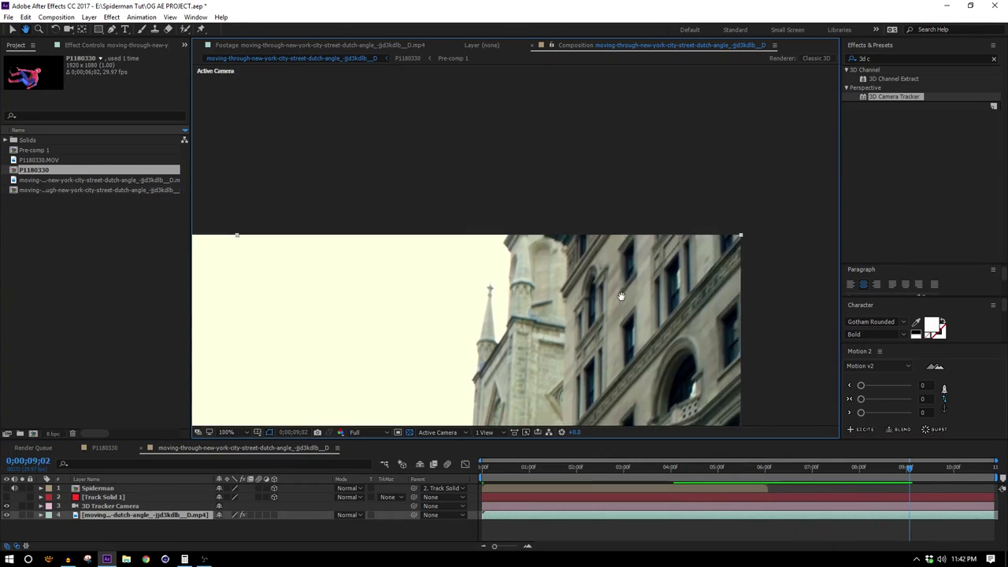
{"action": "left_click", "coordinate": [915, 467]}
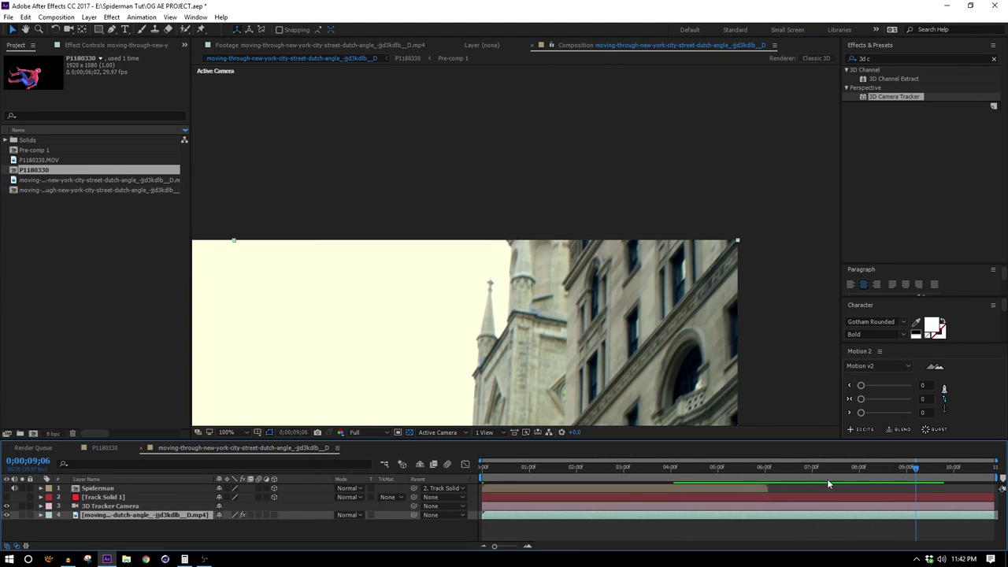
Shift the Spiderman layer to start just before 4 seconds and nudge the figure slightly toward the wall's edge at 0;00;09;09
{"action": "left_click", "coordinate": [754, 488]}
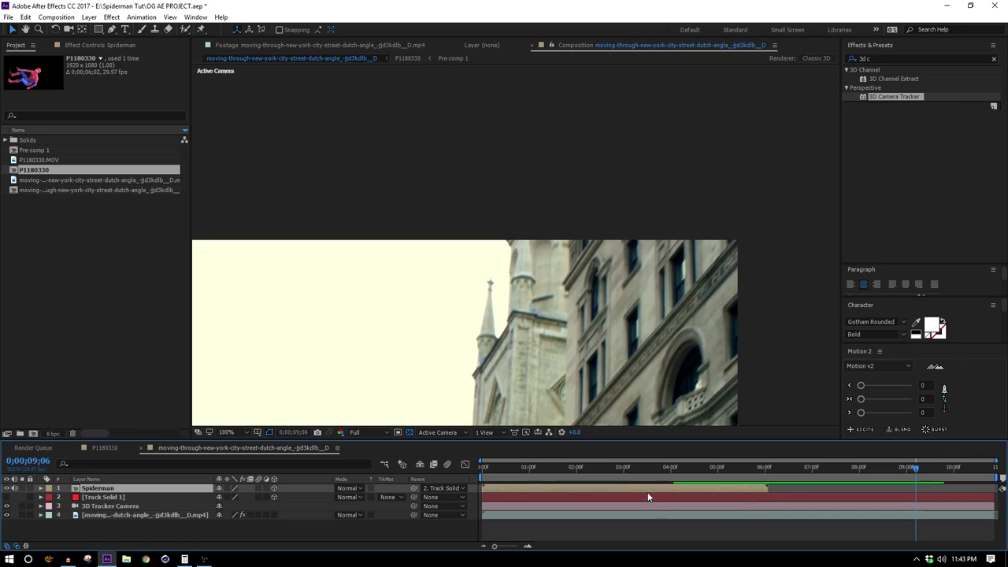
{"action": "left_click_drag", "start_coordinate": [643, 489], "coordinate": [824, 491]}
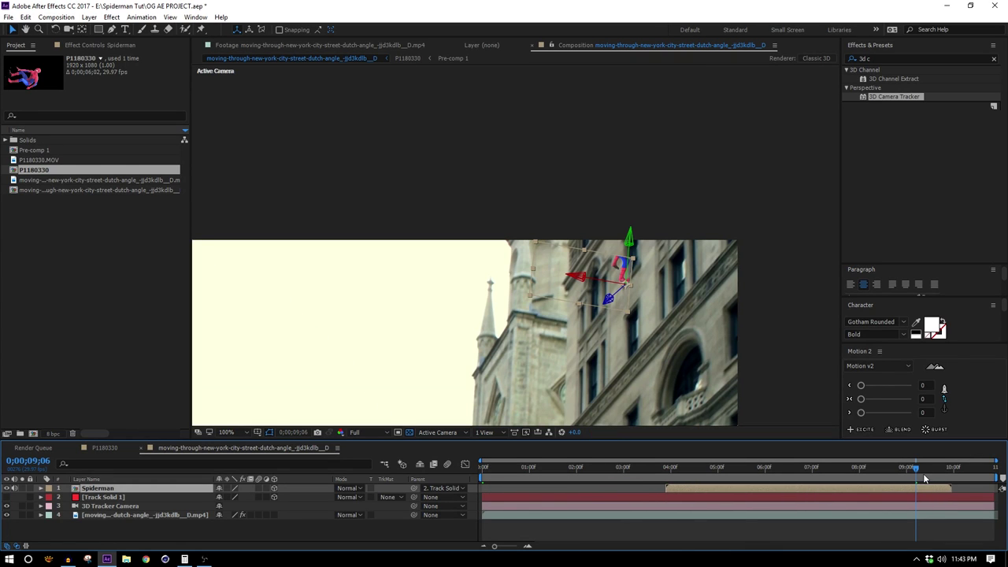
{"action": "left_click_drag", "start_coordinate": [916, 471], "coordinate": [921, 472]}
{"action": "scroll", "coordinate": [665, 280], "scroll_direction": "up", "scroll_amount": 1}
{"action": "left_click_drag", "start_coordinate": [665, 280], "coordinate": [614, 293]}
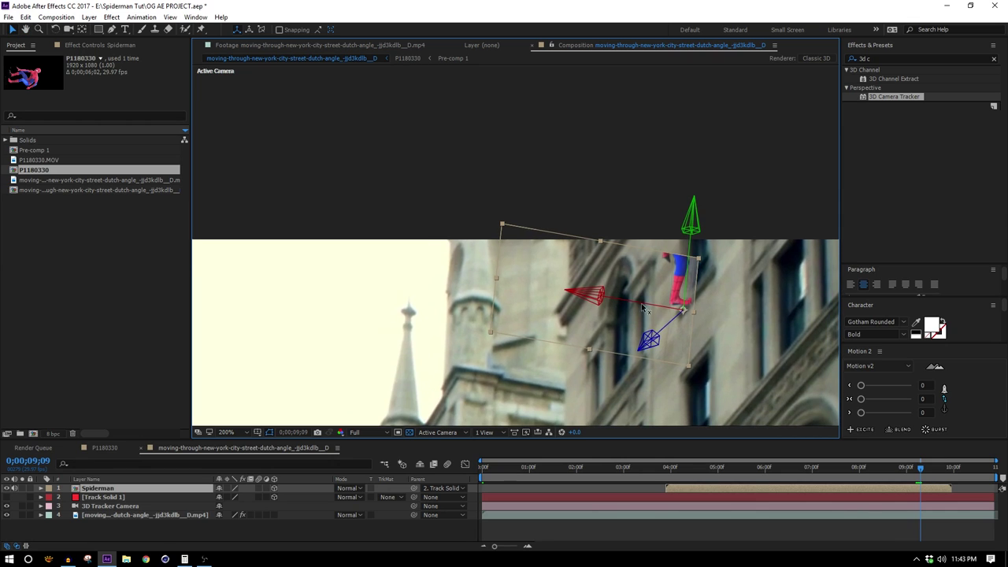
{"action": "mouse_move", "coordinate": [673, 323]}
{"action": "left_mouse_down"}
{"action": "mouse_move", "coordinate": [605, 341]}
{"action": "mouse_move", "coordinate": [660, 321]}
{"action": "left_mouse_up"}
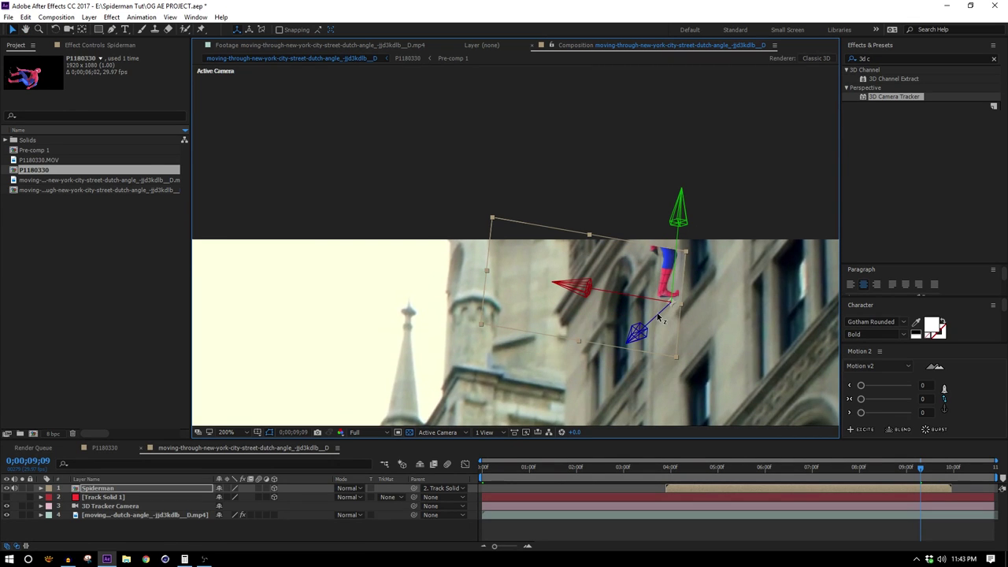
Slide the Spiderman layer further along to start just before 6 seconds and review the new timing
{"action": "mouse_move", "coordinate": [921, 471]}
{"action": "left_mouse_down"}
{"action": "mouse_move", "coordinate": [909, 480]}
{"action": "mouse_move", "coordinate": [920, 480]}
{"action": "left_mouse_up"}
{"action": "left_click_drag", "start_coordinate": [811, 489], "coordinate": [904, 488]}
{"action": "key", "text": "space"}
{"action": "scroll", "coordinate": [788, 361], "scroll_direction": "down", "scroll_amount": 1}
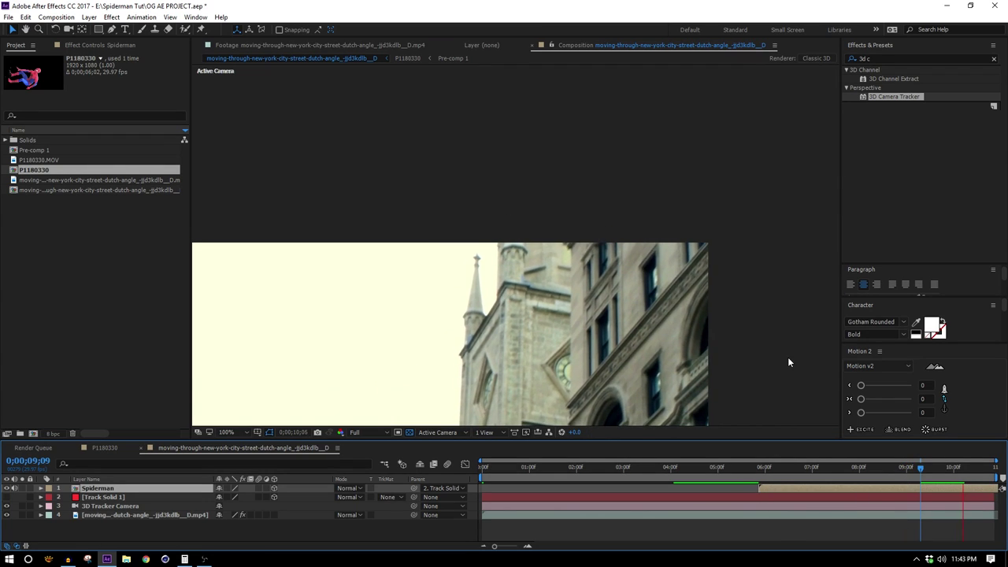
{"action": "key", "text": "space"}
{"action": "left_click_drag", "start_coordinate": [804, 469], "coordinate": [746, 456]}
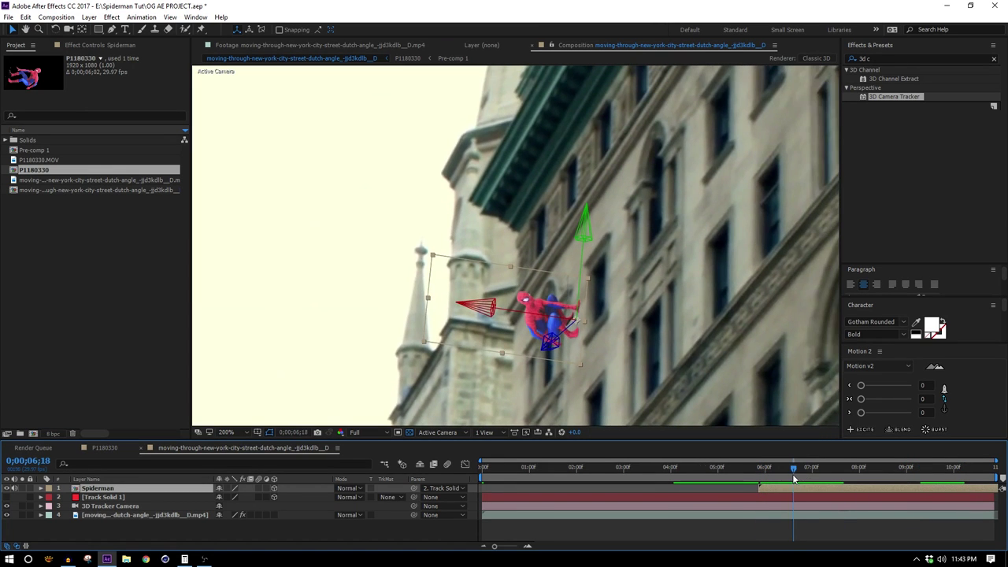
Enable time remapping on the Spiderman layer and extend the layer across the whole timeline
{"action": "right_click", "coordinate": [785, 486]}
{"action": "mouse_move", "coordinate": [809, 124]}
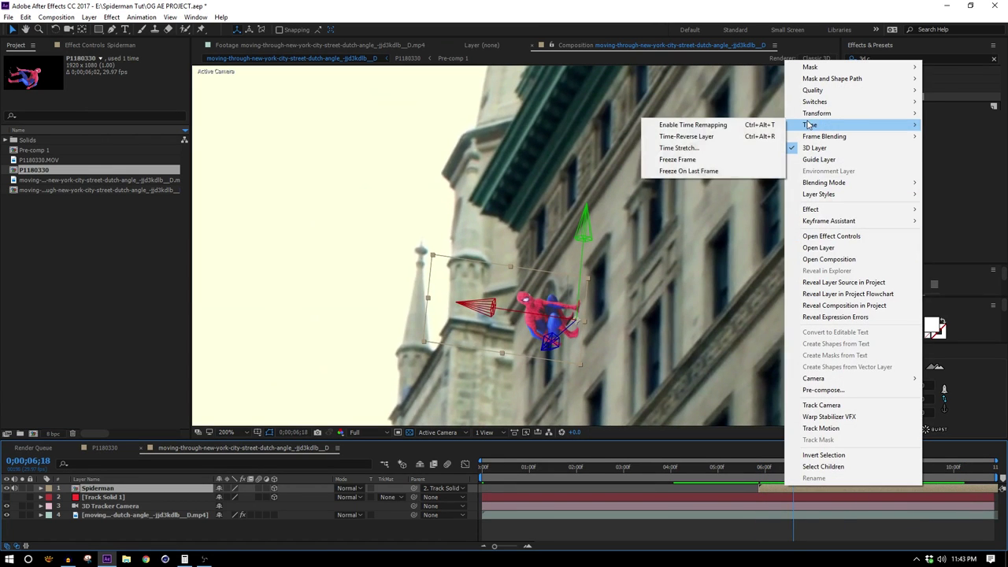
{"action": "left_click", "coordinate": [757, 127]}
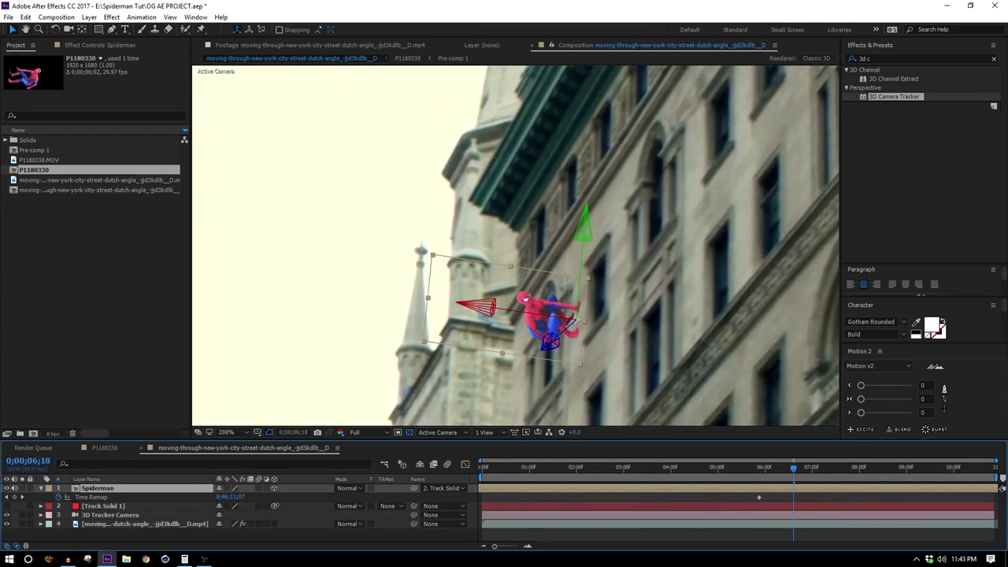
Play back from 0;00;02;26 to check the held pose before the figure's motion begins
{"action": "left_click_drag", "start_coordinate": [750, 471], "coordinate": [617, 467]}
{"action": "key", "text": "space"}
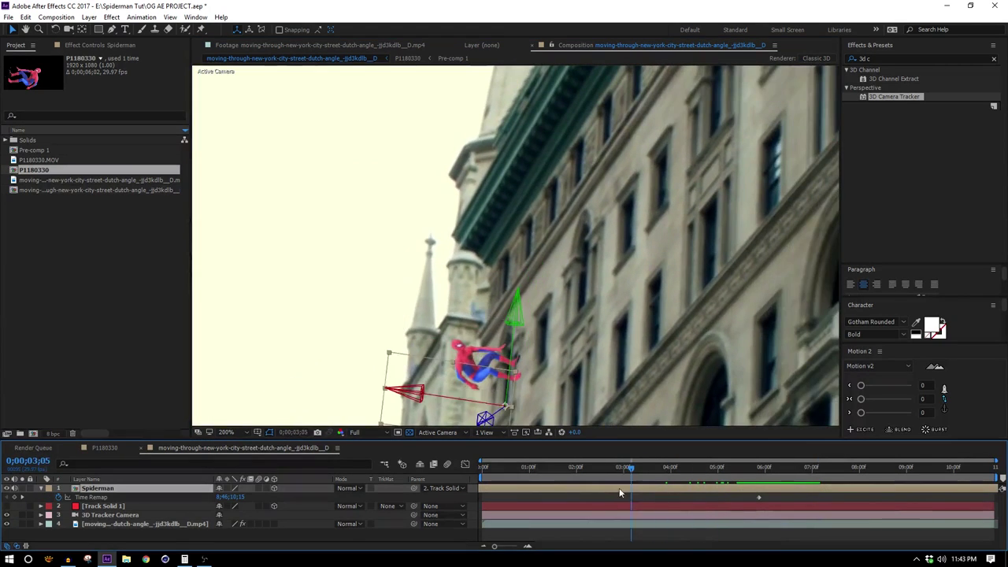
{"action": "key", "text": "space"}
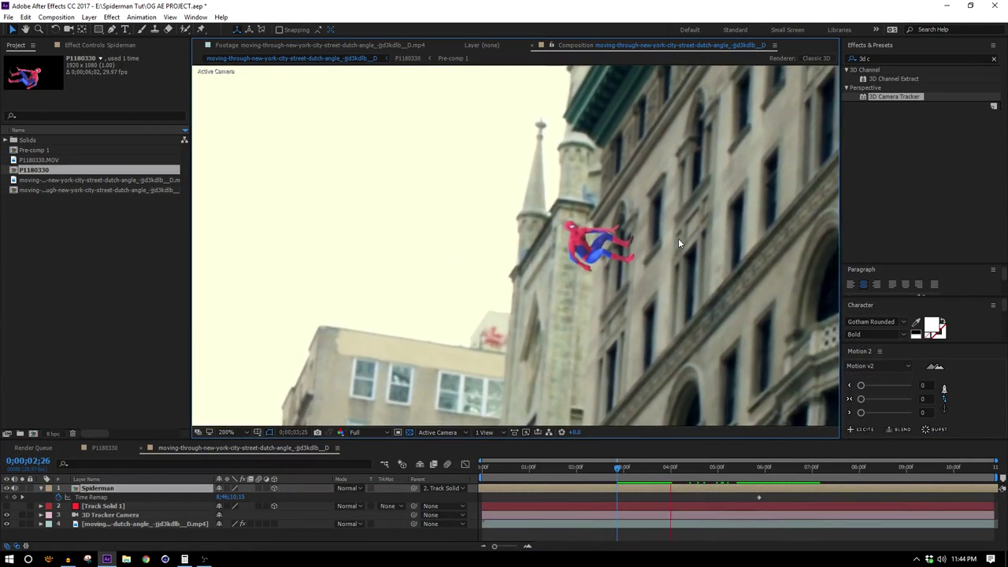
Set a Position keyframe on the Spiderman layer at 0;00;05;26, in line with its first time-remap keyframe
{"action": "left_click", "coordinate": [749, 470]}
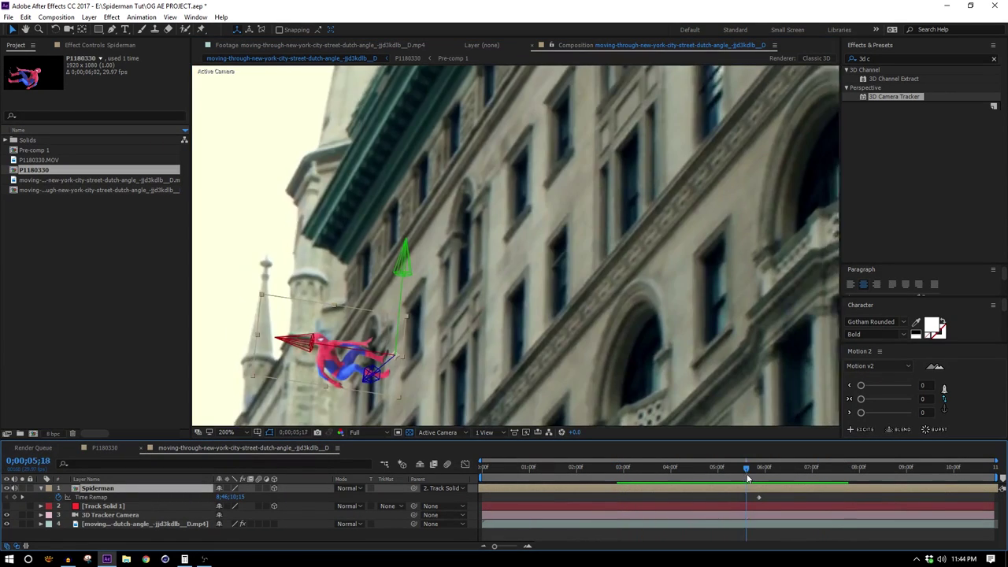
{"action": "left_click_drag", "start_coordinate": [751, 472], "coordinate": [756, 472]}
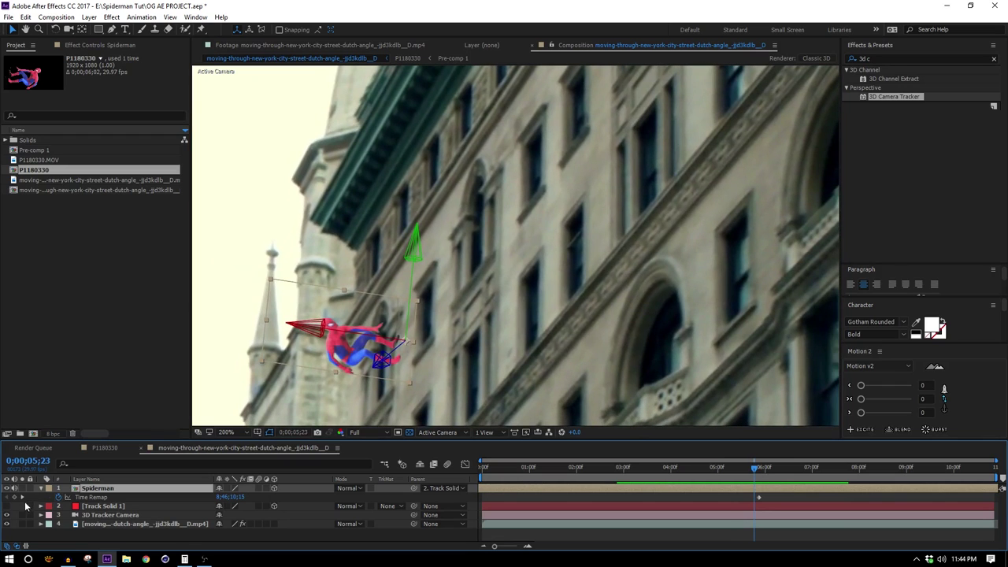
{"action": "key", "text": "Page_Down"}
{"action": "key", "text": "Page_Down"}
{"action": "key", "text": "Page_Down"}
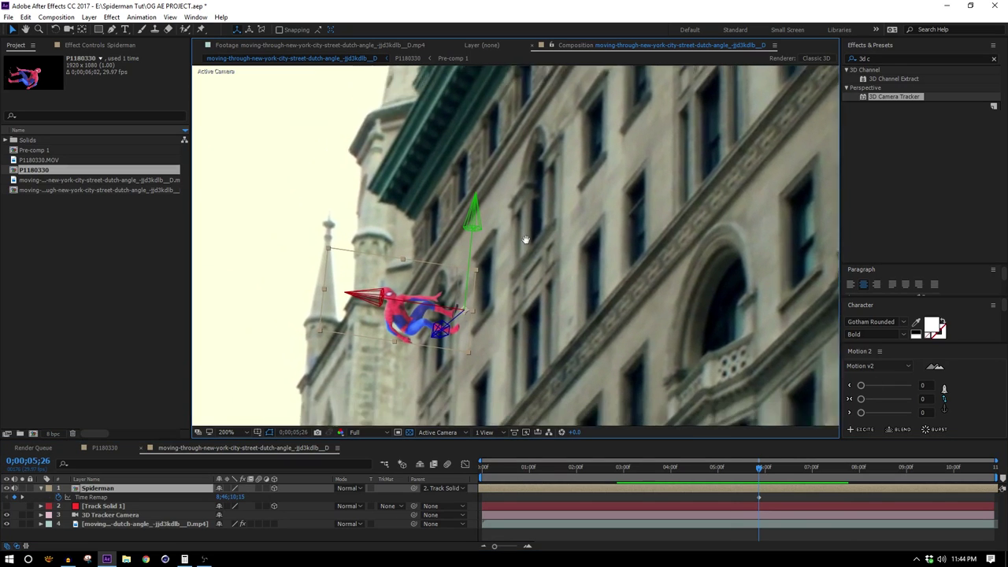
{"action": "key", "text": "p"}
{"action": "left_click", "coordinate": [68, 497]}
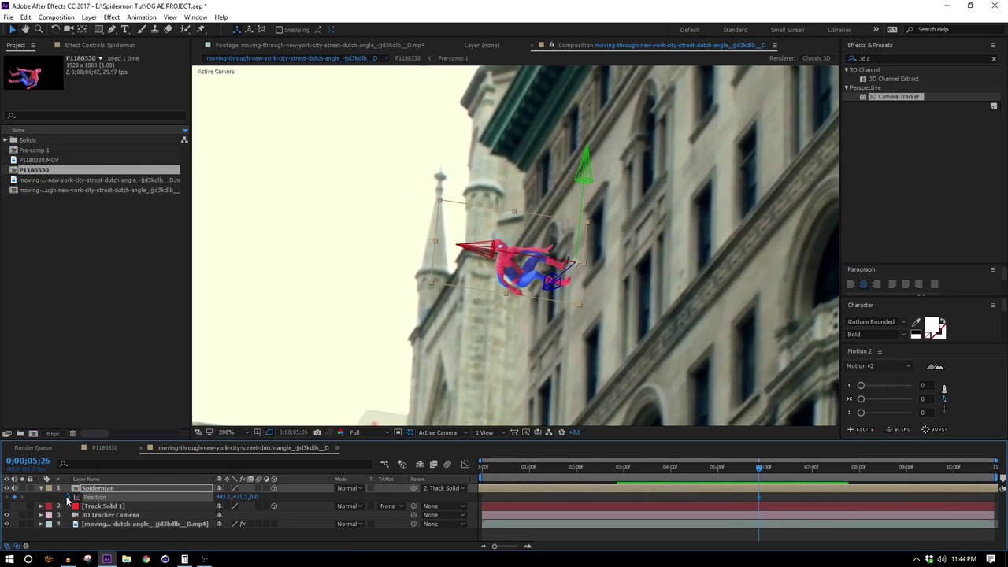
At 0;00;05;18, place the Spiderman layer beyond the frame's upper-left corner as the starting Position keyframe of his leap
{"action": "key", "text": "Page_Up"}
{"action": "key", "text": "Page_Up"}
{"action": "key", "text": "Page_Up"}
{"action": "key", "text": "Page_Up"}
{"action": "key", "text": "Page_Up"}
{"action": "key", "text": "Page_Up"}
{"action": "key", "text": "Page_Up"}
{"action": "key", "text": "Page_Up"}
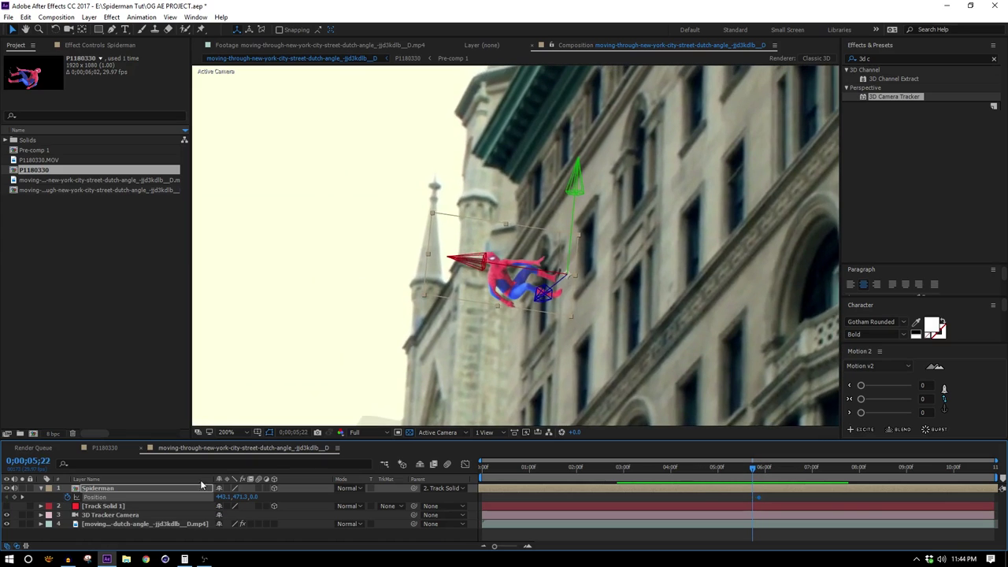
{"action": "scroll", "coordinate": [626, 299], "scroll_direction": "down", "scroll_amount": 4}
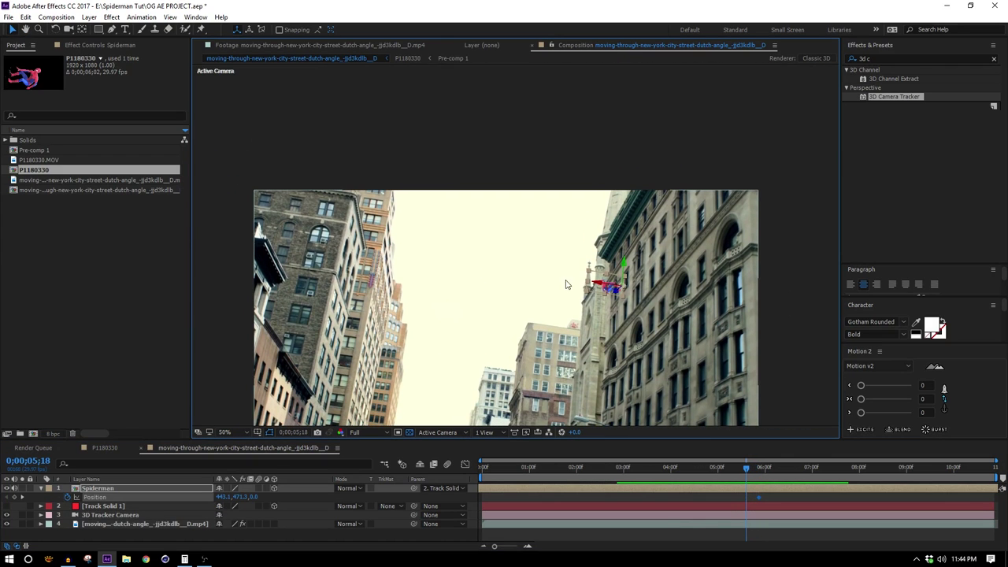
{"action": "left_click_drag", "start_coordinate": [568, 281], "coordinate": [374, 138]}
{"action": "left_click_drag", "start_coordinate": [343, 208], "coordinate": [251, 180]}
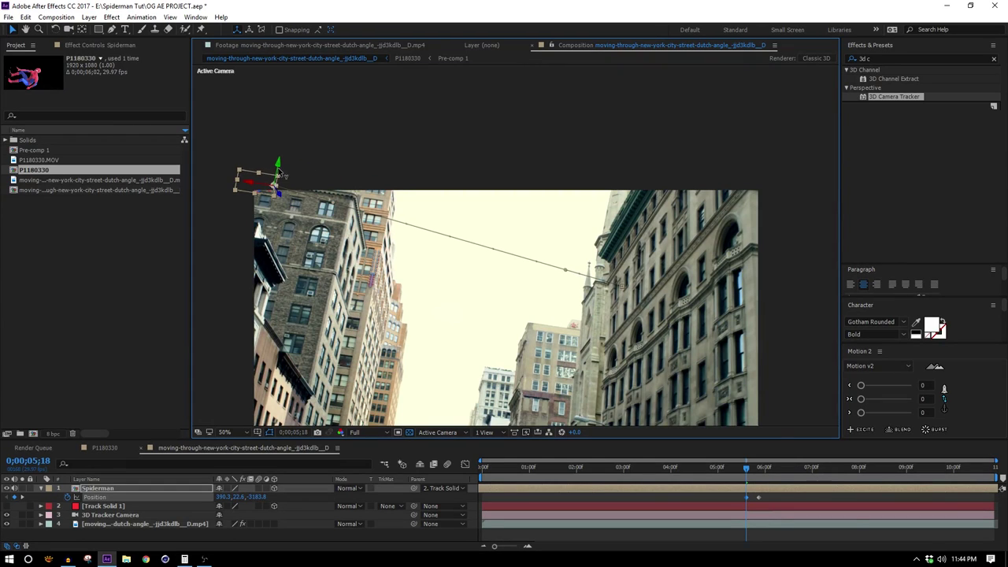
Preview the leap and shift the starting Position keyframe slightly closer to the landing keyframe
{"action": "key", "text": "space"}
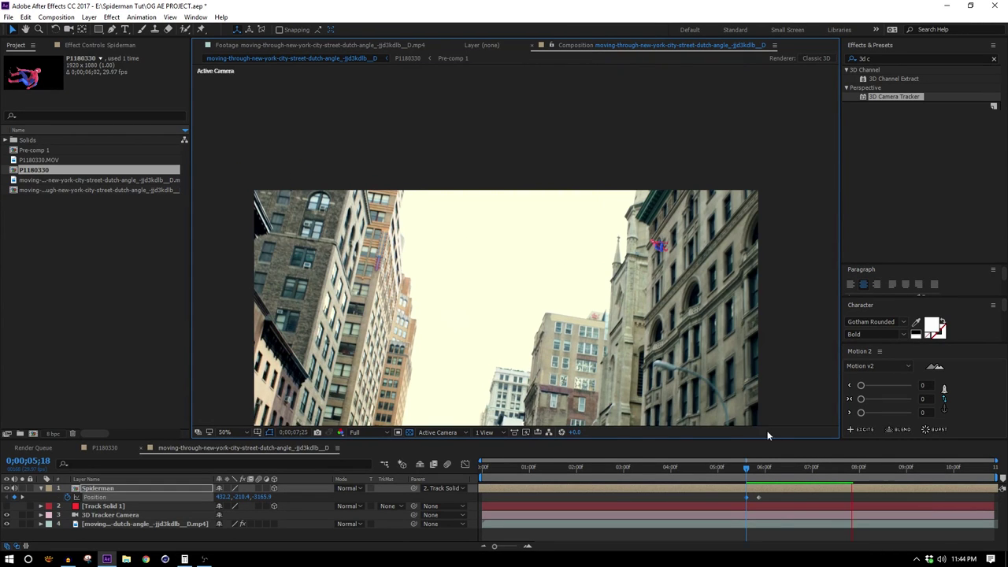
{"action": "key", "text": "space"}
{"action": "mouse_move", "coordinate": [753, 477]}
{"action": "left_mouse_down"}
{"action": "mouse_move", "coordinate": [743, 476]}
{"action": "mouse_move", "coordinate": [758, 489]}
{"action": "mouse_move", "coordinate": [750, 497]}
{"action": "left_mouse_up"}
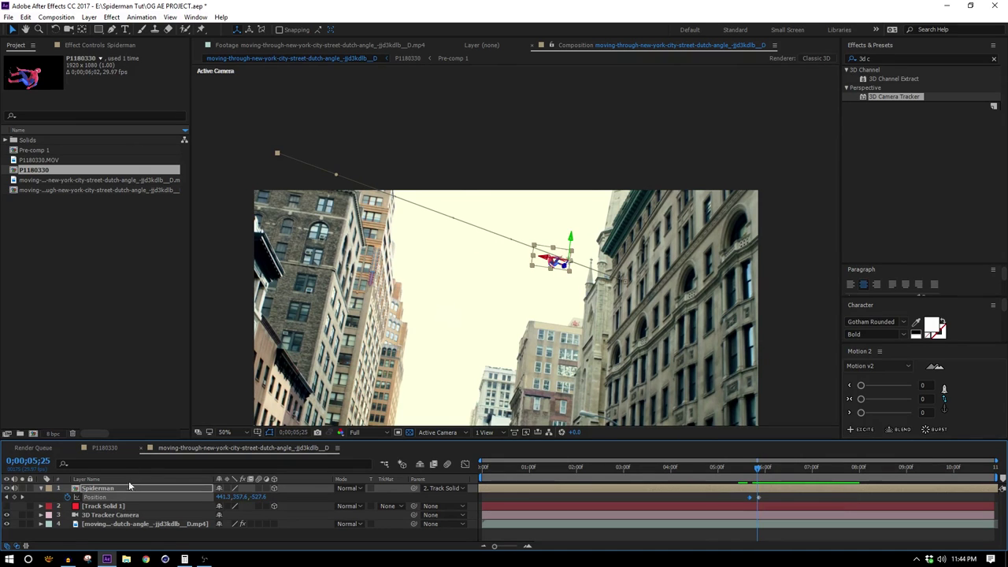
Enable motion blur for the Spiderman layer and the composition, and preview the leap
{"action": "left_click", "coordinate": [259, 489]}
{"action": "left_click", "coordinate": [447, 463]}
{"action": "left_click_drag", "start_coordinate": [758, 467], "coordinate": [842, 482]}
{"action": "key", "text": "space"}
Examine Spiderman's pose on the building wall up close at 0;00;07;19
{"action": "key", "text": "."}
{"action": "scroll", "coordinate": [788, 355], "scroll_direction": "up", "scroll_amount": 2}
{"action": "key", "text": "space"}
{"action": "left_click_drag", "start_coordinate": [757, 349], "coordinate": [418, 333]}
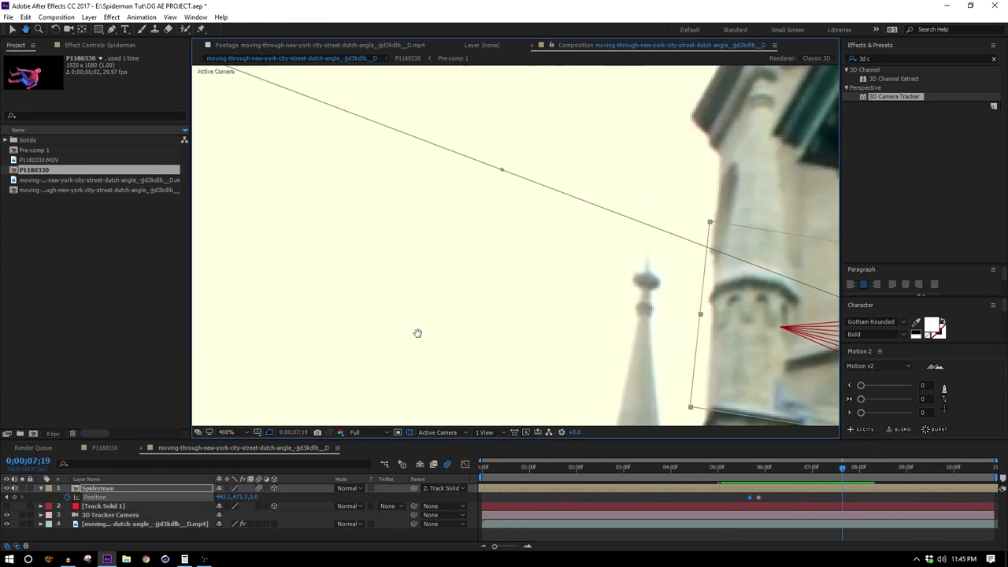
{"action": "mouse_move", "coordinate": [835, 471]}
{"action": "left_mouse_down"}
{"action": "mouse_move", "coordinate": [800, 475]}
{"action": "mouse_move", "coordinate": [844, 485]}
{"action": "left_mouse_up"}
{"action": "scroll", "coordinate": [501, 249], "scroll_direction": "down", "scroll_amount": 2}
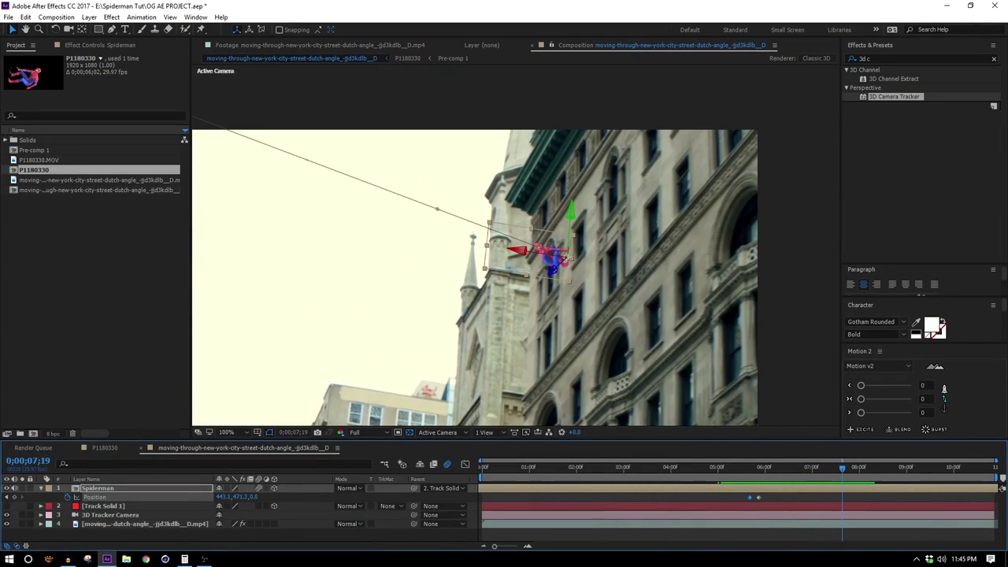
Switch to the web browser, open footagecrate.com and look over the free VFX downloads
{"action": "left_click", "coordinate": [147, 559]}
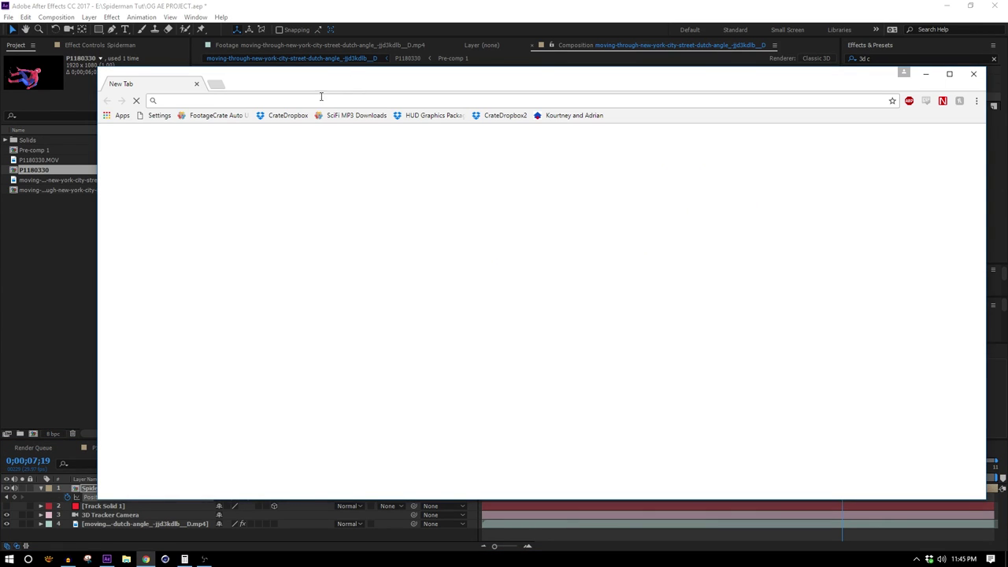
{"action": "type", "text": "footagecrate.com"}
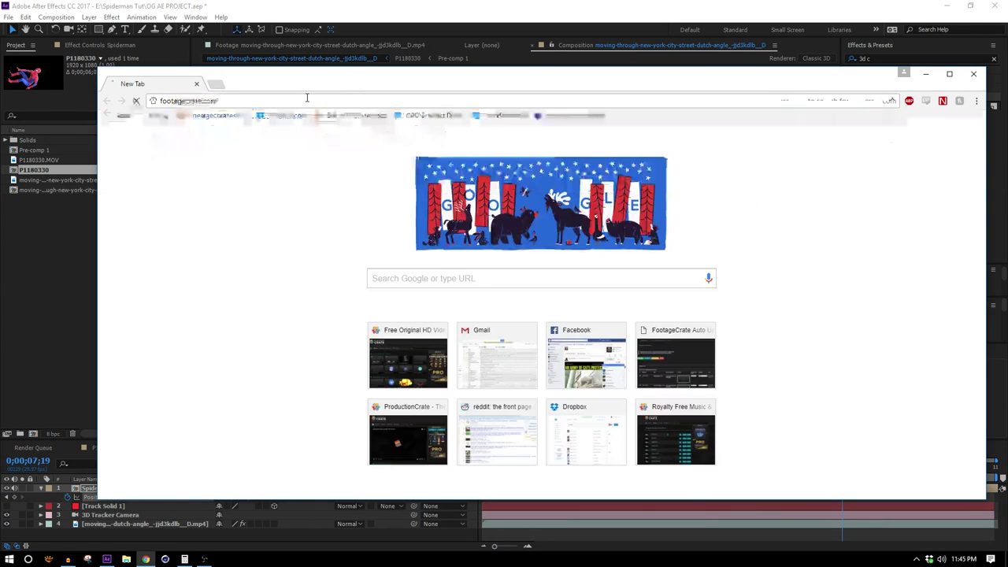
{"action": "key", "text": "Return"}
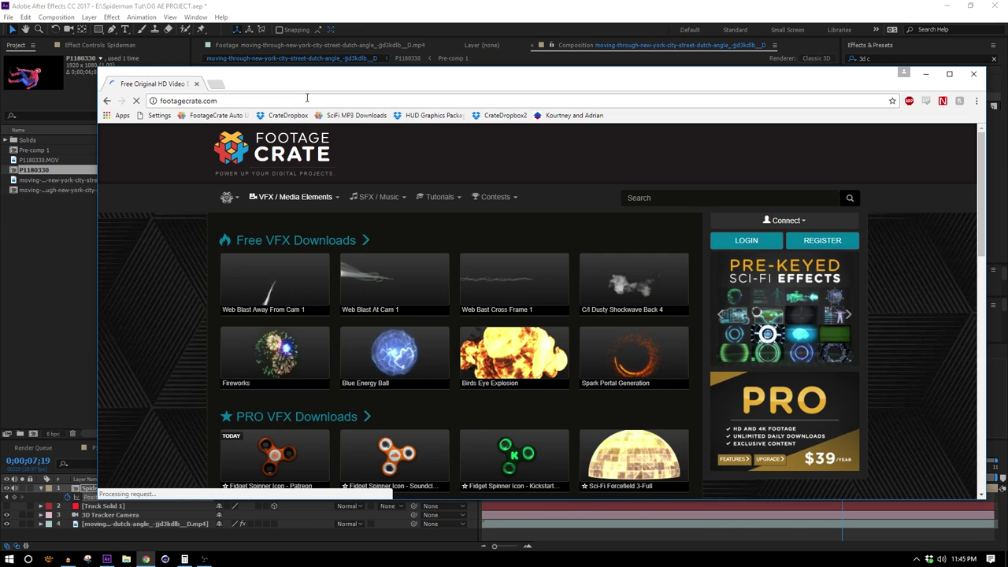
{"action": "mouse_move", "coordinate": [283, 305]}
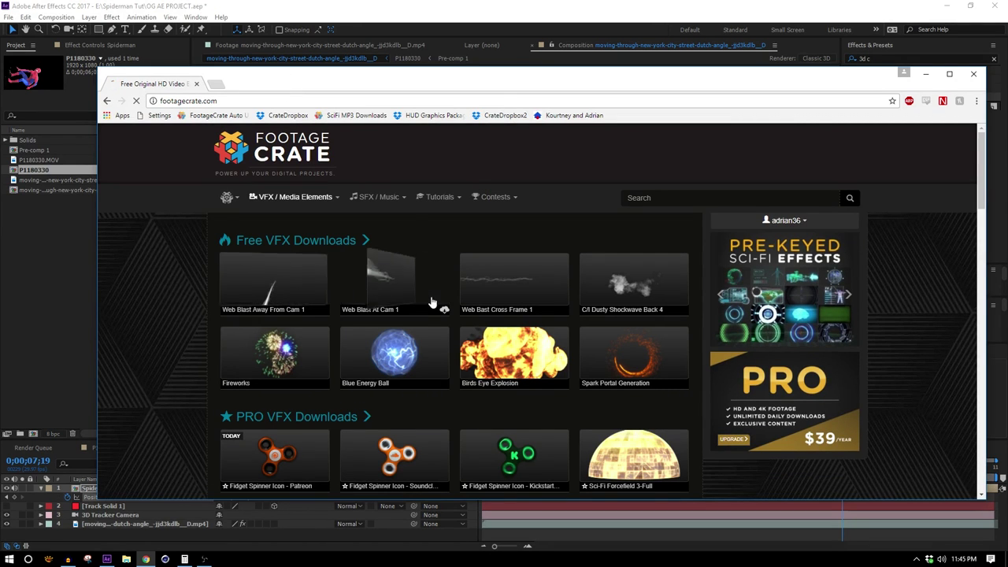
{"action": "scroll", "coordinate": [457, 405], "scroll_direction": "down", "scroll_amount": 4}
{"action": "scroll", "coordinate": [441, 386], "scroll_direction": "up", "scroll_amount": 4}
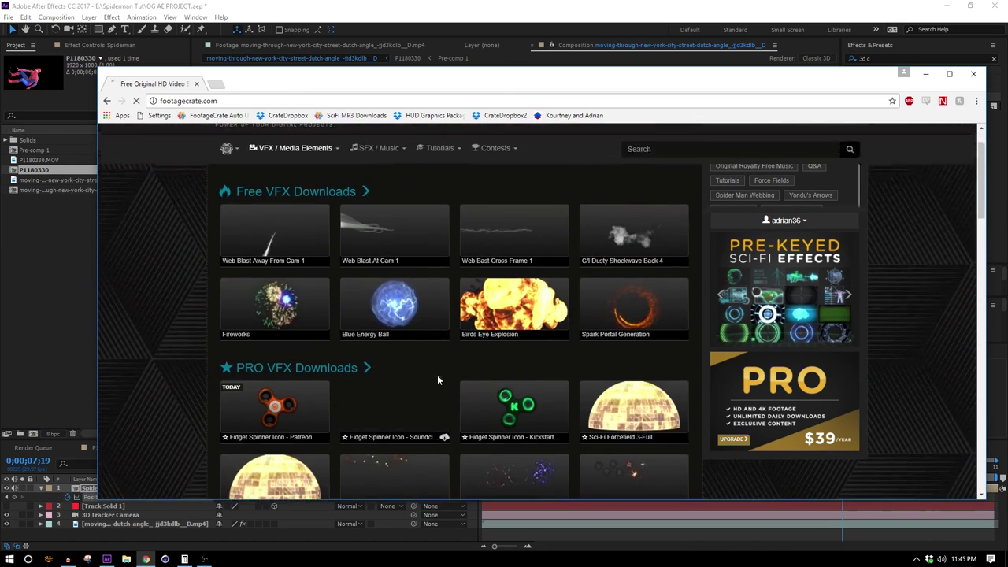
{"action": "scroll", "coordinate": [627, 238], "scroll_direction": "up", "scroll_amount": 1}
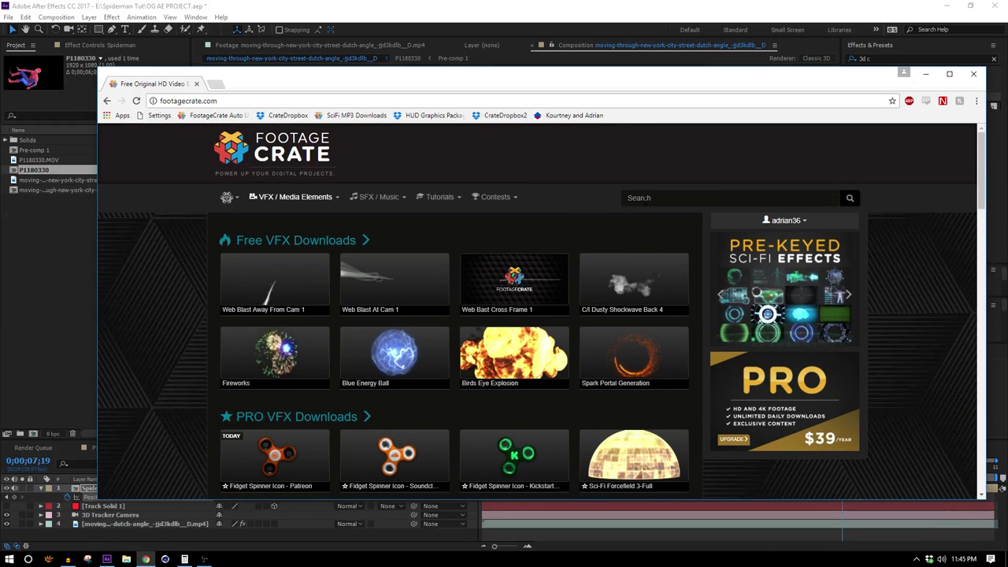
Browse the 3D Action category under Action & Horror and preview the Webbing Wall Impact 3 clip
{"action": "left_click", "coordinate": [509, 296]}
{"action": "mouse_move", "coordinate": [295, 200]}
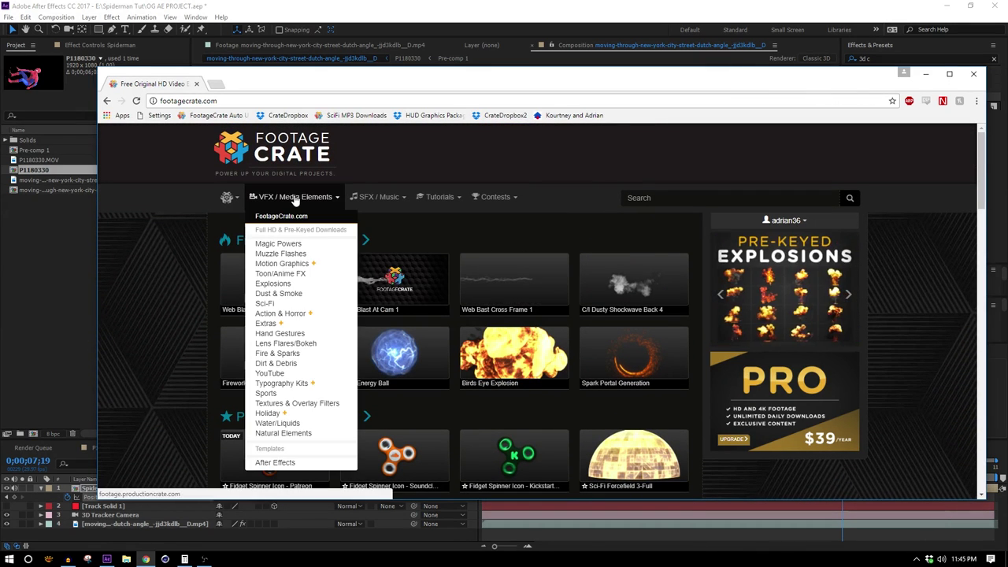
{"action": "mouse_move", "coordinate": [296, 267]}
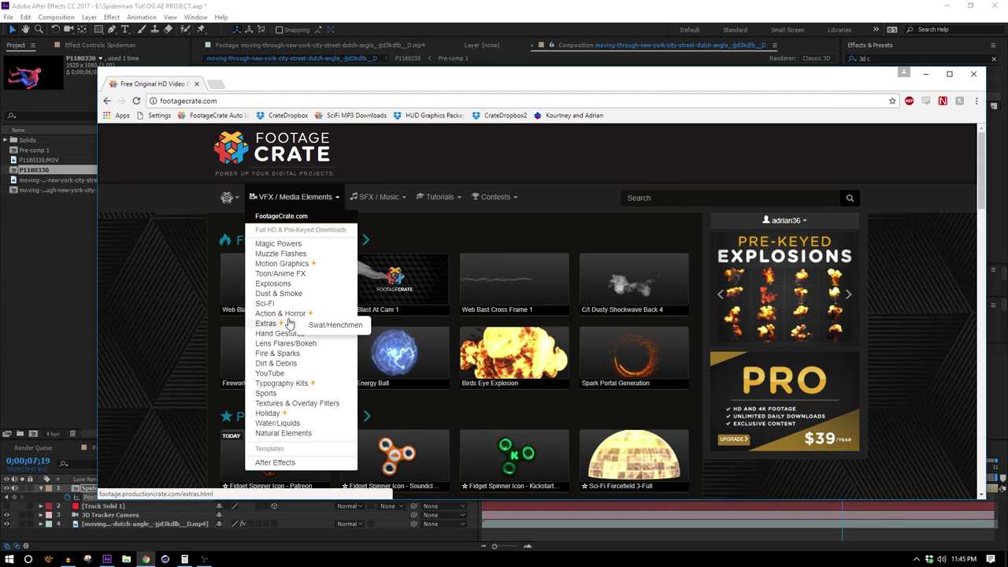
{"action": "mouse_move", "coordinate": [291, 314]}
{"action": "left_click", "coordinate": [359, 331]}
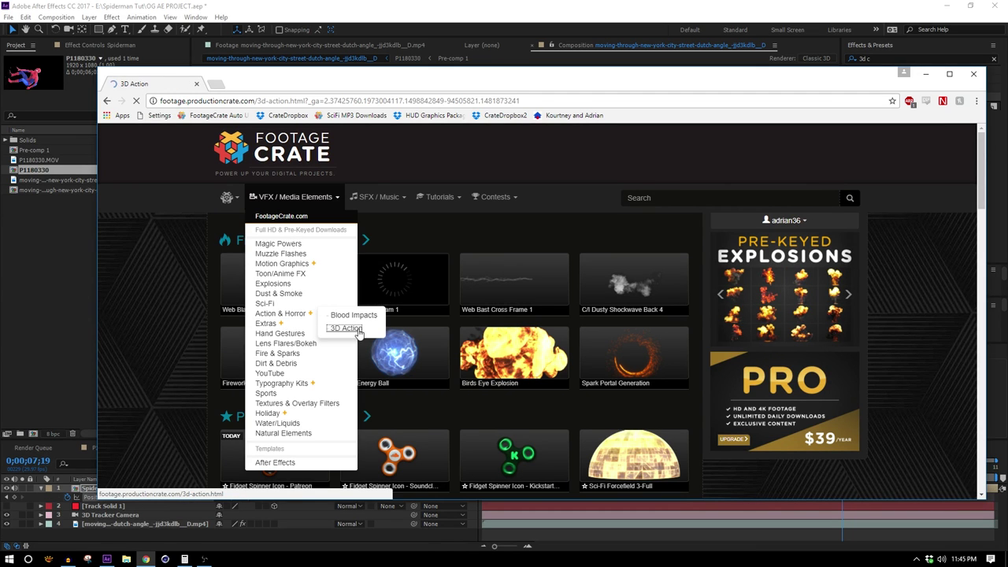
{"action": "scroll", "coordinate": [359, 334], "scroll_direction": "down", "scroll_amount": 2}
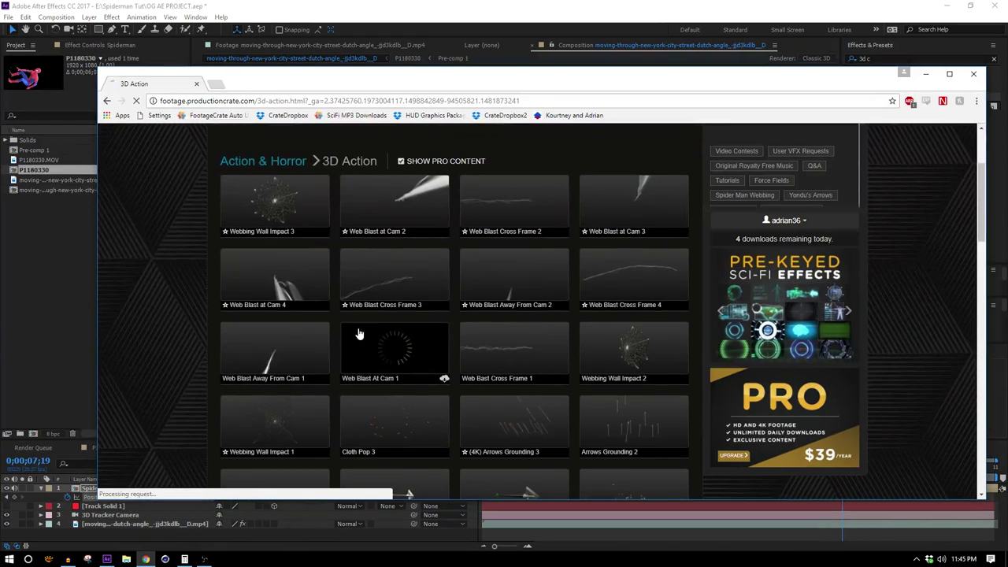
{"action": "scroll", "coordinate": [356, 333], "scroll_direction": "up", "scroll_amount": 2}
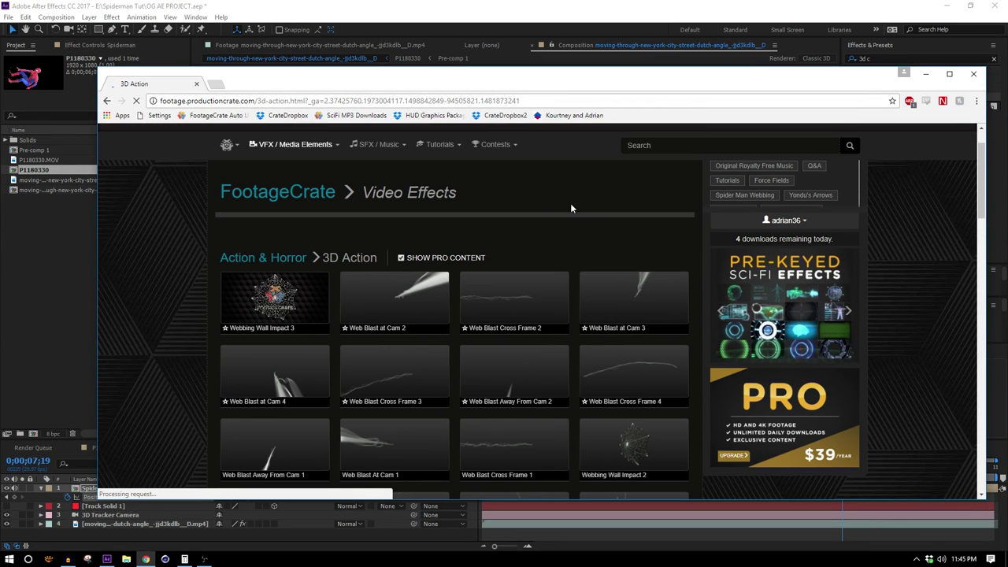
{"action": "left_click", "coordinate": [296, 293]}
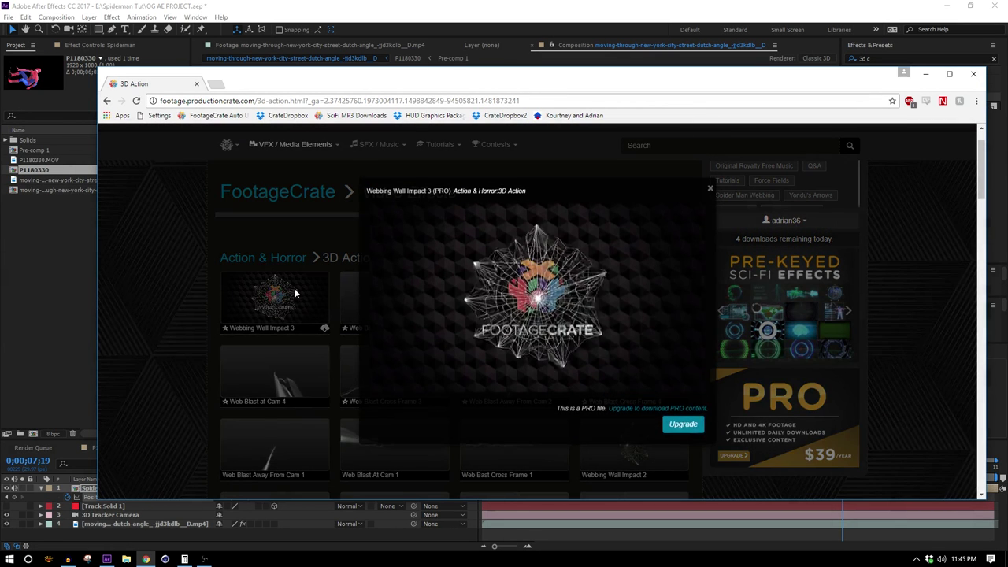
{"action": "left_click", "coordinate": [178, 307]}
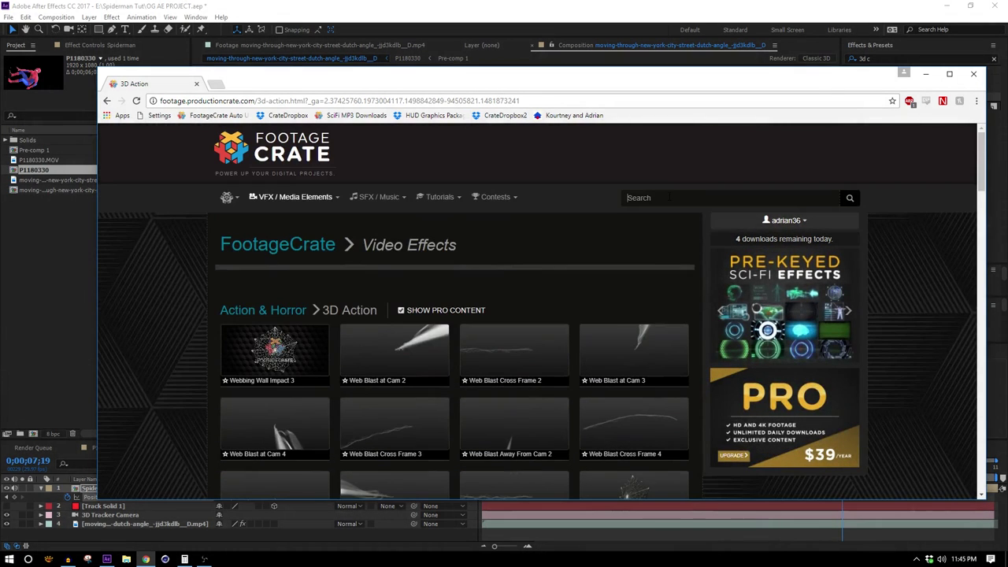
Search the site for "web" and look through the matching web effects
{"action": "type", "text": "web"}
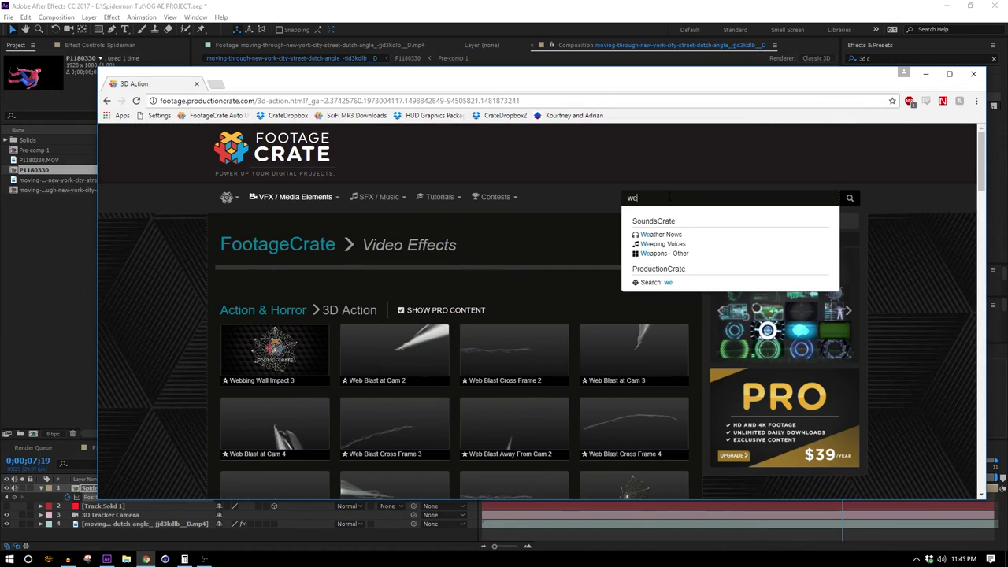
{"action": "key", "text": "Return"}
{"action": "scroll", "coordinate": [542, 279], "scroll_direction": "down", "scroll_amount": 2}
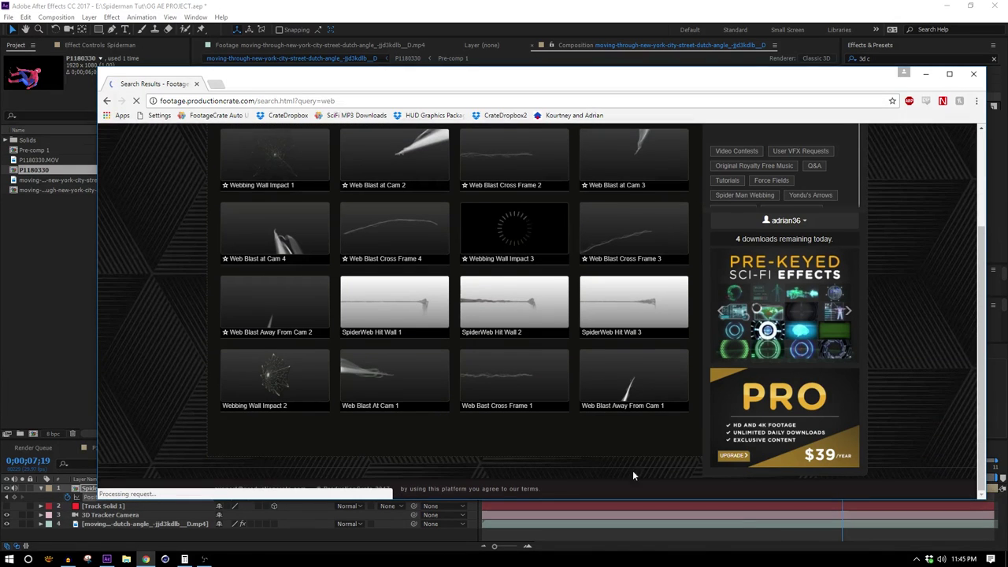
{"action": "scroll", "coordinate": [619, 457], "scroll_direction": "up", "scroll_amount": 1}
{"action": "scroll", "coordinate": [603, 463], "scroll_direction": "up", "scroll_amount": 1}
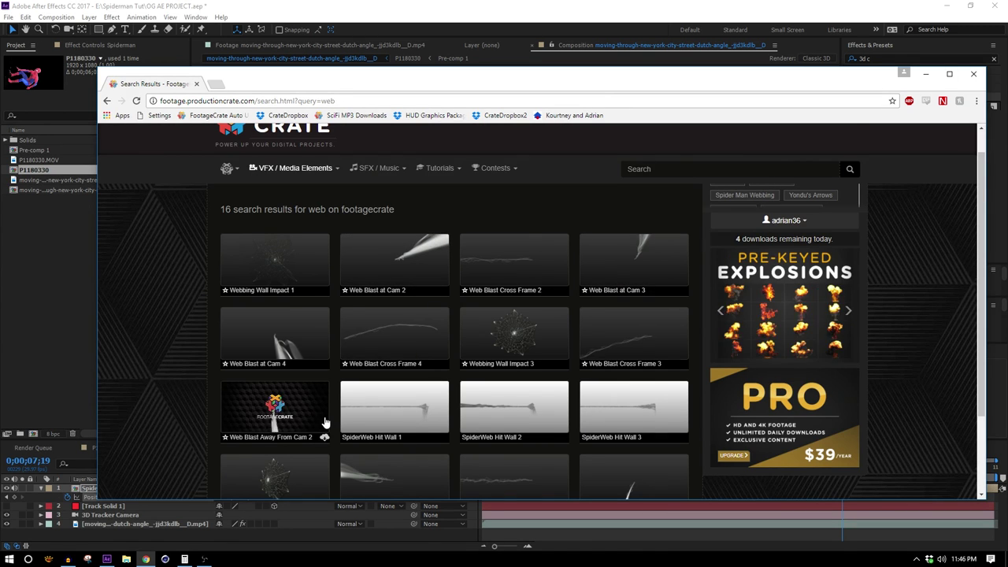
{"action": "scroll", "coordinate": [327, 421], "scroll_direction": "down", "scroll_amount": 1}
Download the Web Blast At Cam 1 clip in HD 1920x1080 and import it into the After Effects project
{"action": "left_click", "coordinate": [382, 427]}
{"action": "left_click", "coordinate": [675, 419]}
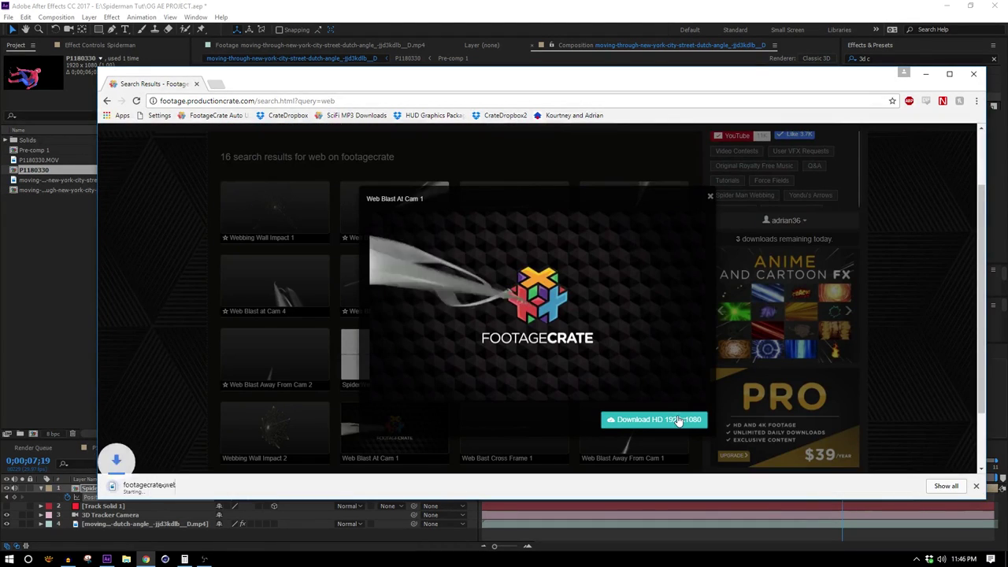
{"action": "left_click_drag", "start_coordinate": [158, 488], "coordinate": [28, 329]}
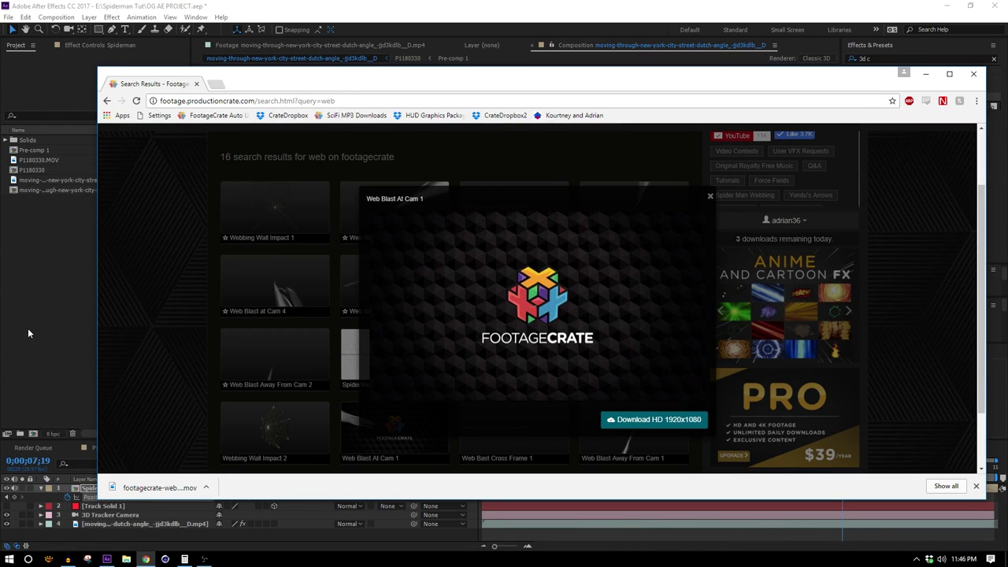
Add footagecrate-webblastatcam1.mov to the composition above the Spiderman layer, starting at 0;00;07;19
{"action": "left_click_drag", "start_coordinate": [96, 200], "coordinate": [303, 494]}
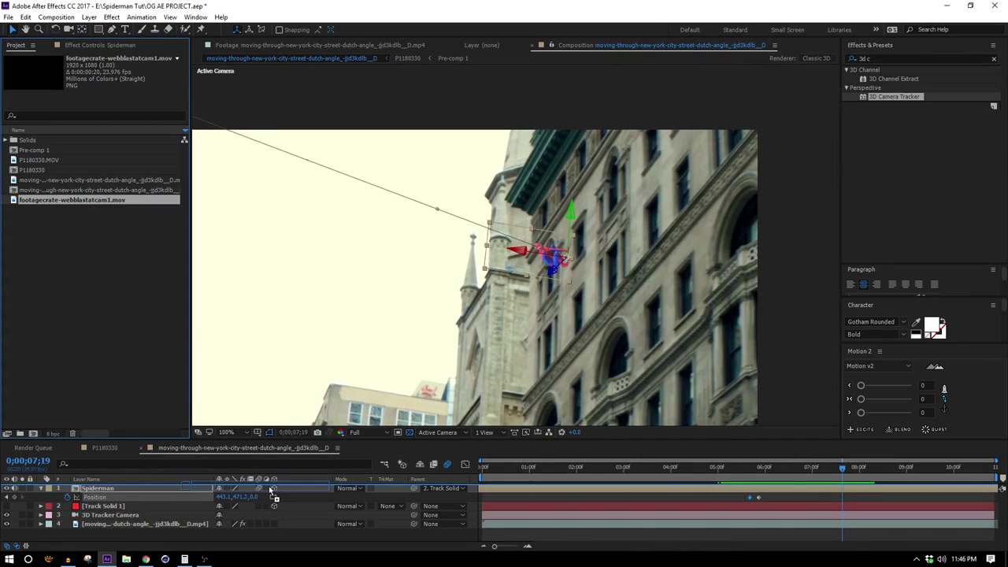
{"action": "left_click_drag", "start_coordinate": [115, 479], "coordinate": [123, 485]}
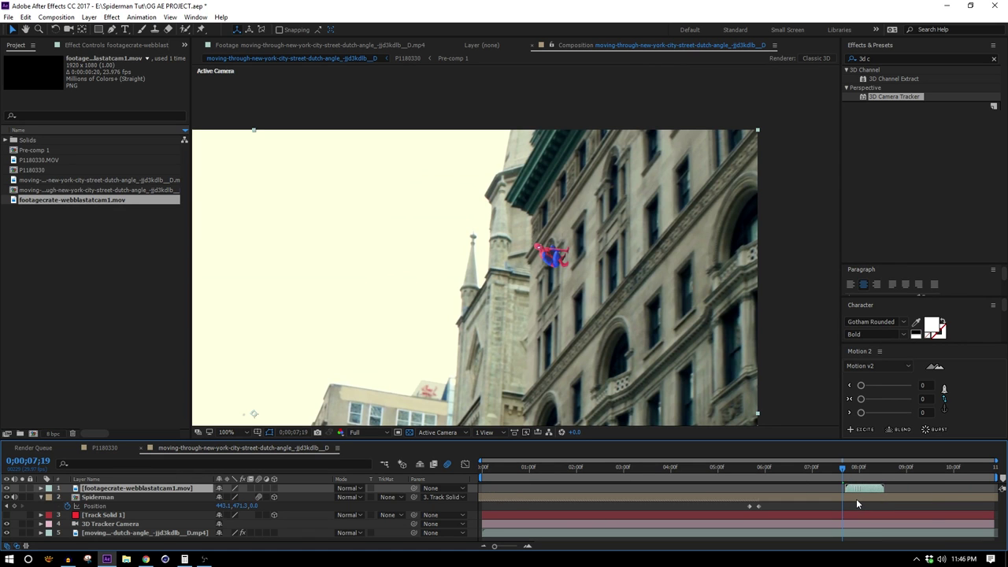
{"action": "left_click_drag", "start_coordinate": [857, 499], "coordinate": [853, 498]}
Solo the web blast layer against black and go to 0;00;08;02, where the web is fully extended
{"action": "left_click_drag", "start_coordinate": [573, 326], "coordinate": [793, 237]}
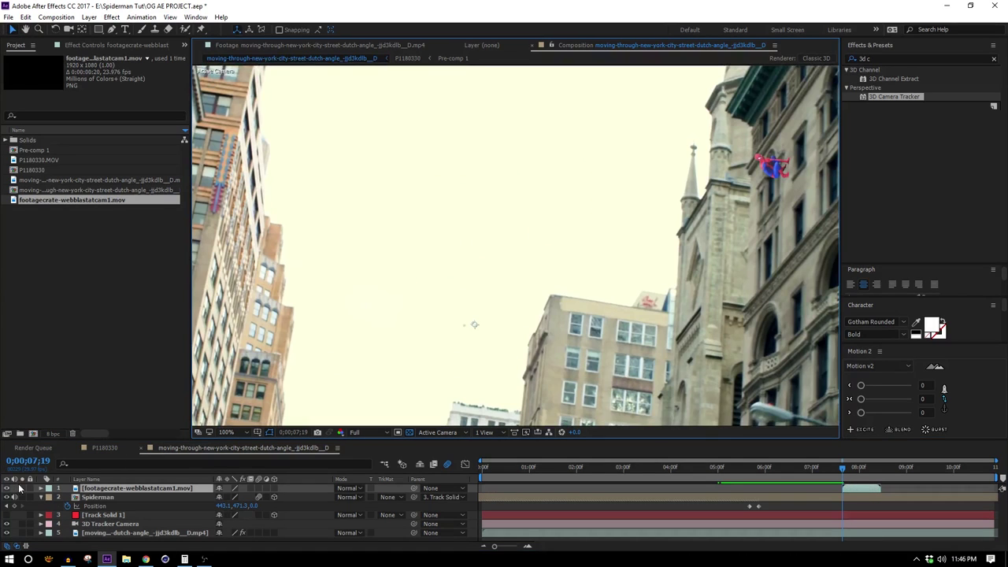
{"action": "left_click", "coordinate": [21, 488]}
{"action": "left_click", "coordinate": [409, 432]}
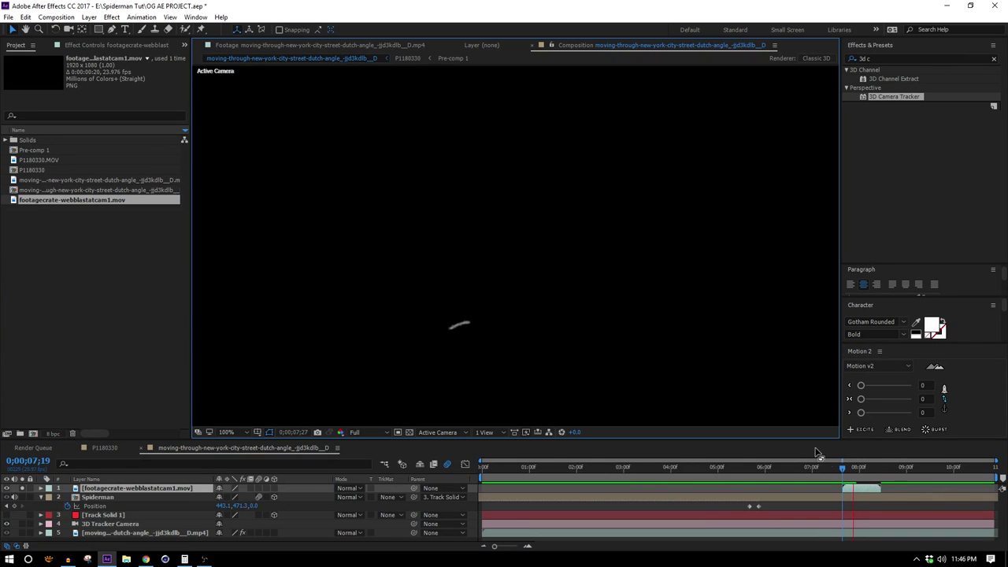
{"action": "left_click_drag", "start_coordinate": [842, 467], "coordinate": [864, 489]}
{"action": "key", "text": "comma"}
{"action": "key", "text": "comma"}
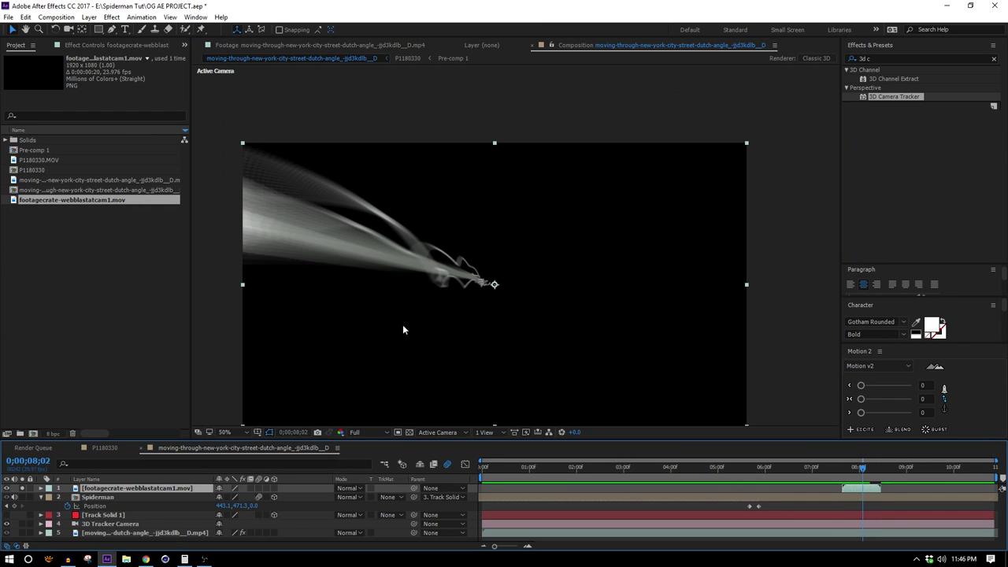
Make the web blast a 3D layer, parent it to the Spiderman layer and preview it
{"action": "left_click", "coordinate": [274, 489]}
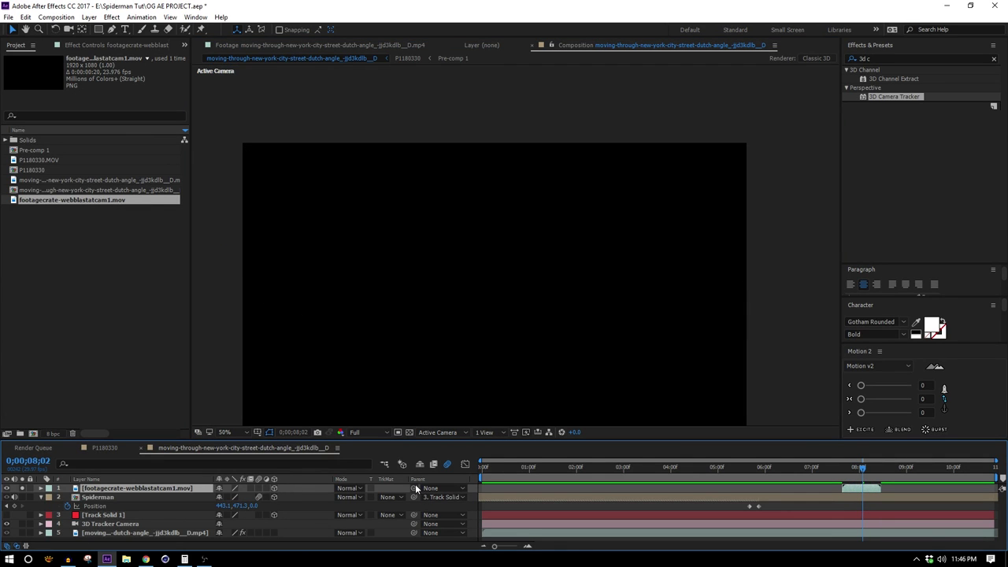
{"action": "left_click_drag", "start_coordinate": [416, 489], "coordinate": [121, 498]}
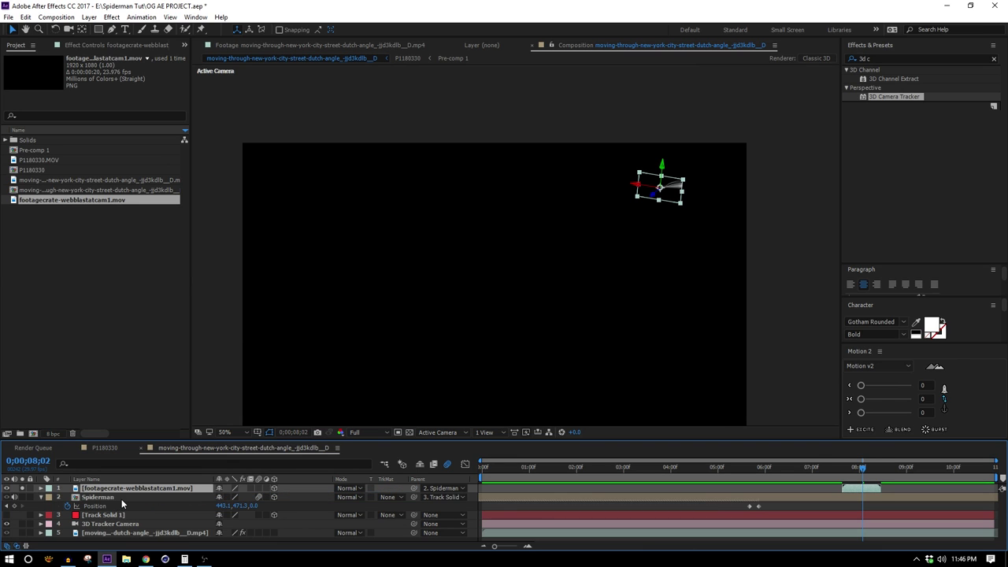
{"action": "scroll", "coordinate": [655, 239], "scroll_direction": "up", "scroll_amount": 1}
{"action": "left_click_drag", "start_coordinate": [691, 235], "coordinate": [421, 318]}
{"action": "key", "text": "space"}
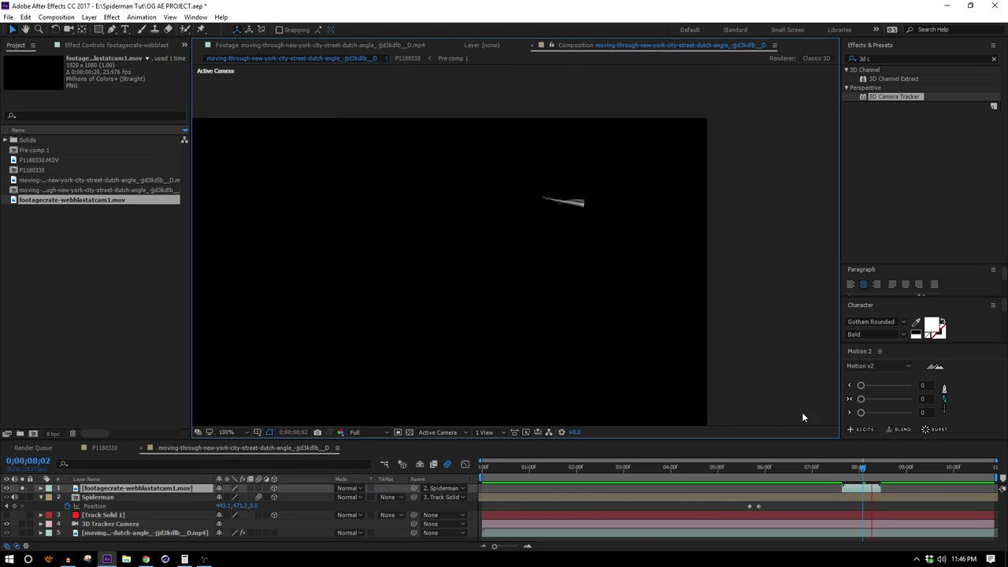
At 0;00;08;03, rotate the web blast layer about a quarter turn clockwise so the web streams downward
{"action": "left_click", "coordinate": [861, 469]}
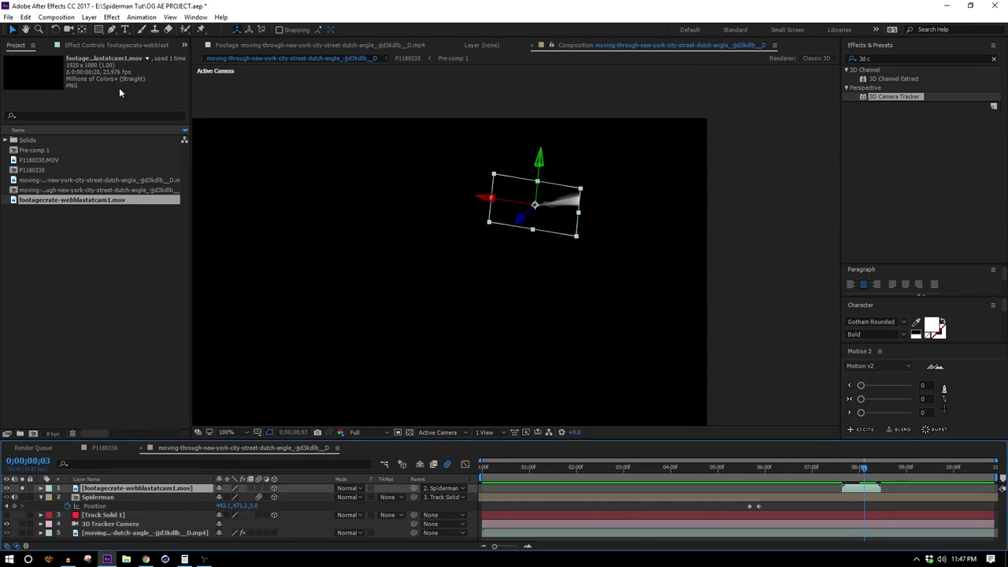
{"action": "left_click", "coordinate": [55, 29]}
{"action": "left_click_drag", "start_coordinate": [347, 240], "coordinate": [396, 266]}
{"action": "left_click", "coordinate": [12, 30]}
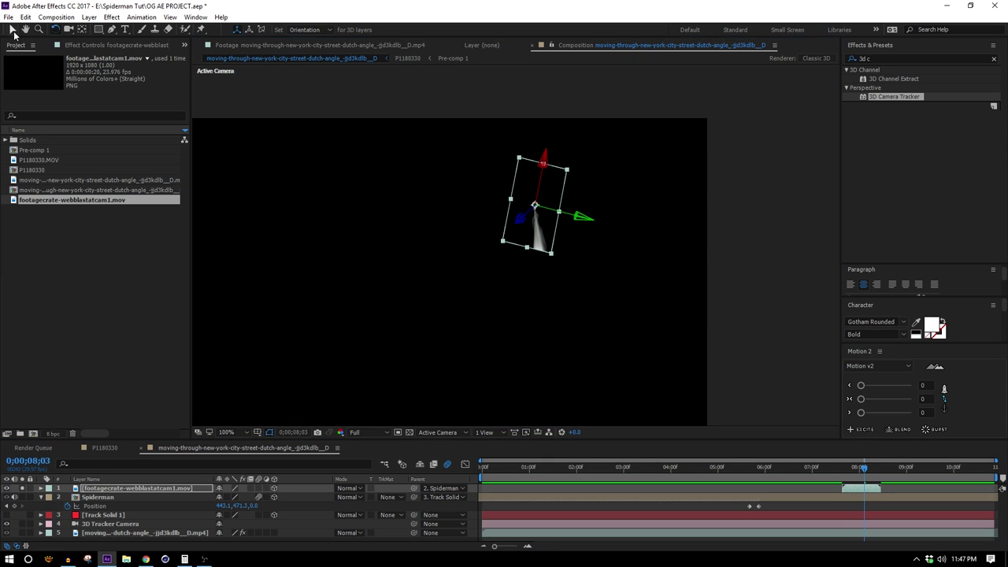
Unsolo the web blast layer, align its origin with Spider-Man's upper body and enlarge it beyond the frame
{"action": "left_click", "coordinate": [20, 489]}
{"action": "scroll", "coordinate": [536, 251], "scroll_direction": "up", "scroll_amount": 2}
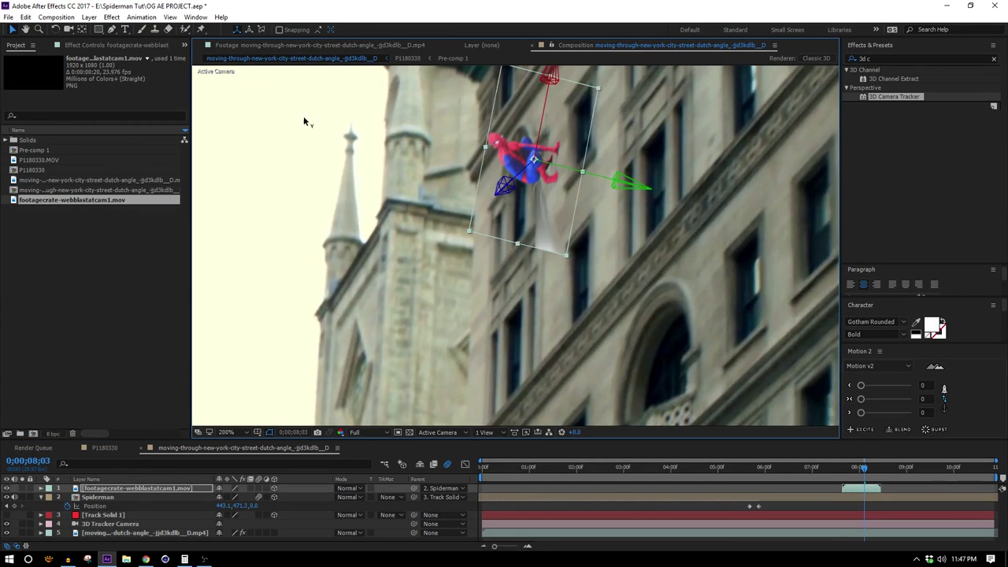
{"action": "mouse_move", "coordinate": [575, 168]}
{"action": "left_mouse_down"}
{"action": "mouse_move", "coordinate": [546, 161]}
{"action": "mouse_move", "coordinate": [562, 167]}
{"action": "left_mouse_up"}
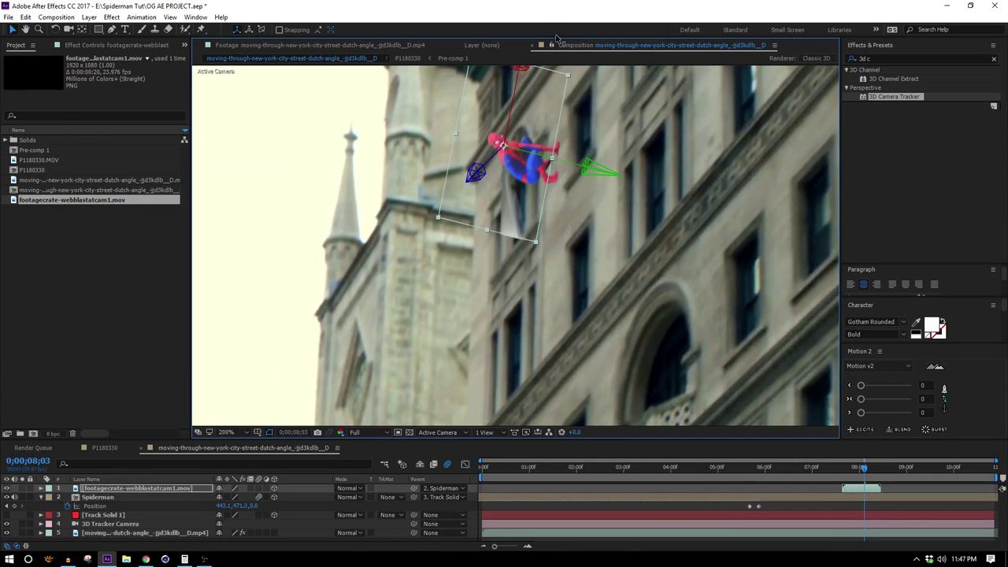
{"action": "scroll", "coordinate": [513, 220], "scroll_direction": "down", "scroll_amount": 6}
{"action": "left_click_drag", "start_coordinate": [510, 241], "coordinate": [478, 375]}
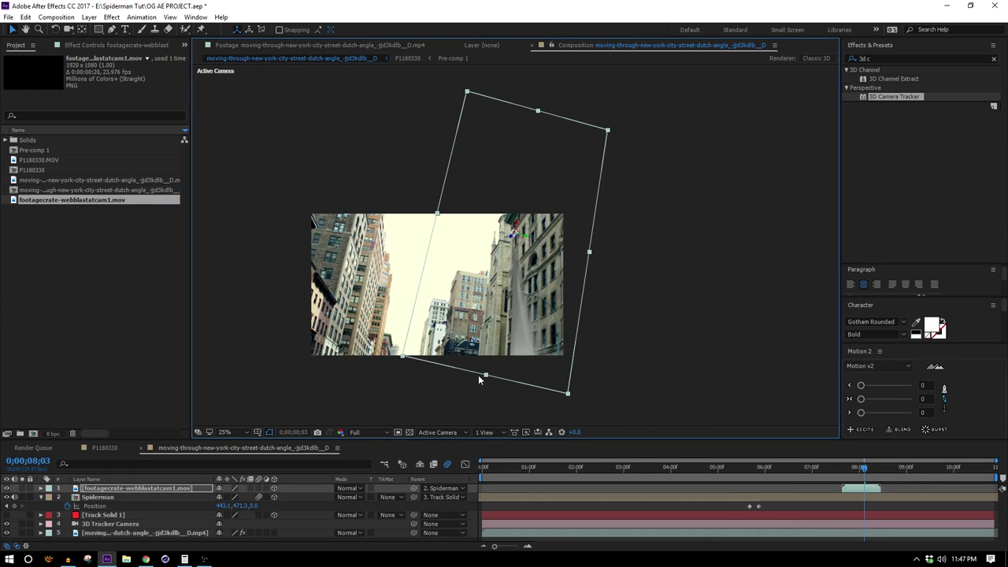
Rotate the web blast layer so the web shoots diagonally from Spider-Man down toward the street at lower left
{"action": "scroll", "coordinate": [525, 293], "scroll_direction": "up", "scroll_amount": 3}
{"action": "key", "text": "w"}
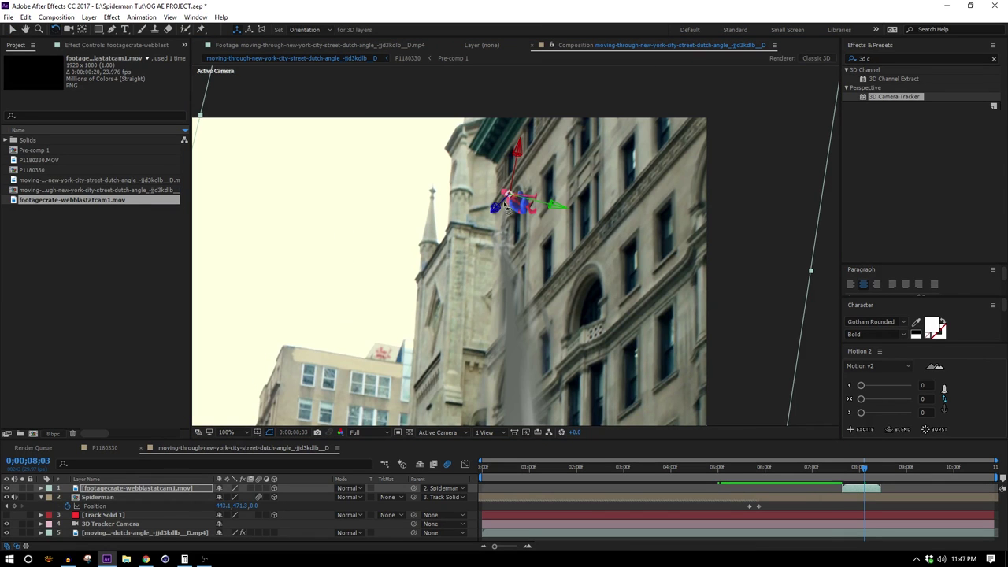
{"action": "left_click_drag", "start_coordinate": [509, 208], "coordinate": [474, 207]}
{"action": "scroll", "coordinate": [476, 206], "scroll_direction": "down", "scroll_amount": 4}
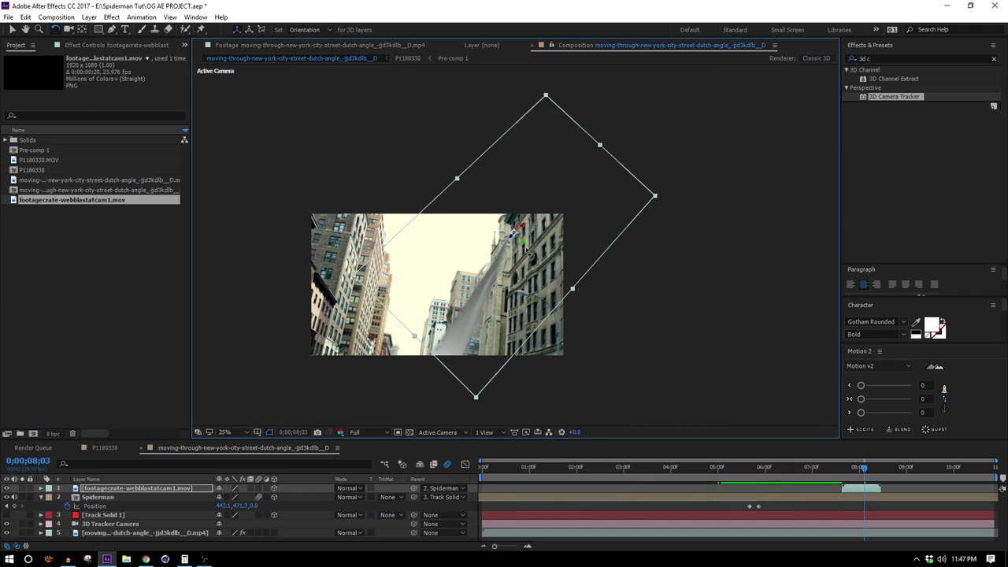
{"action": "left_click_drag", "start_coordinate": [527, 254], "coordinate": [513, 237]}
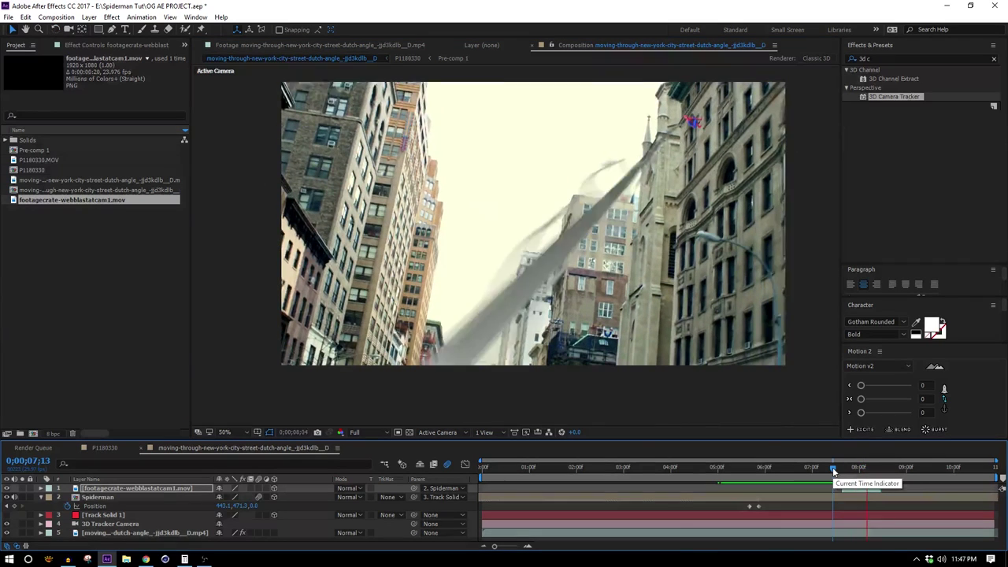
Preview the web shot, enlarge the web blast layer slightly more and play it back again
{"action": "key", "text": "space"}
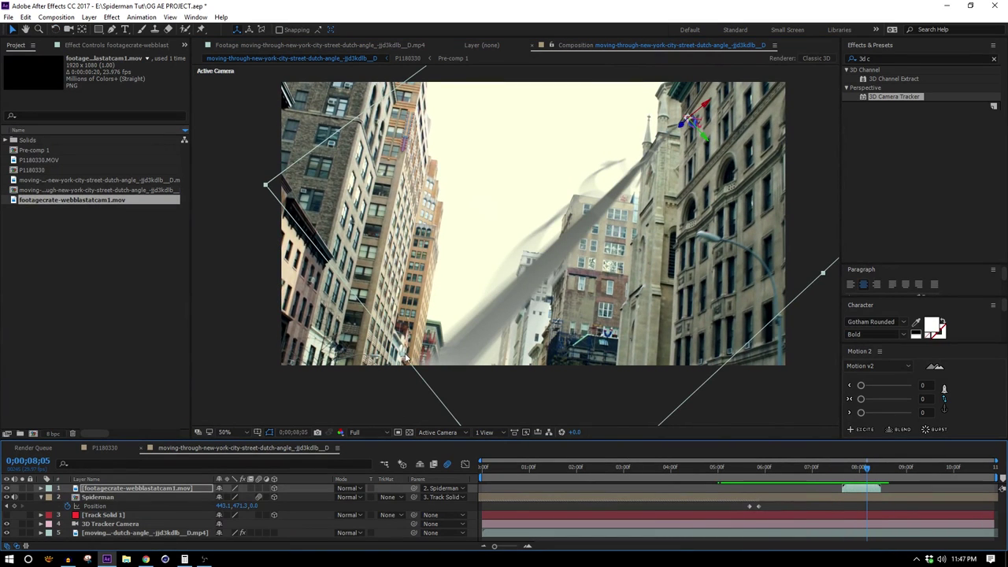
{"action": "left_click_drag", "start_coordinate": [403, 355], "coordinate": [349, 399]}
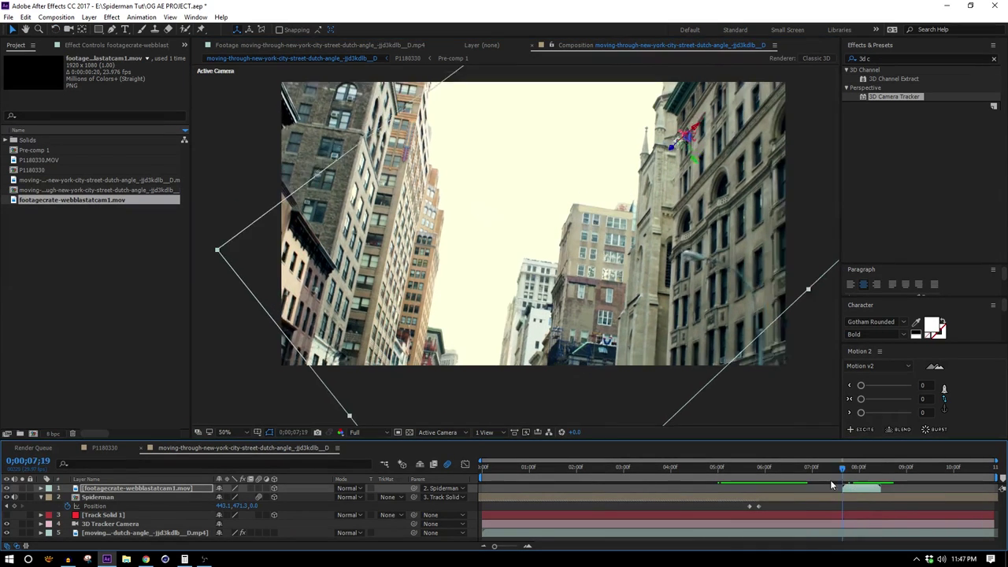
{"action": "key", "text": "space"}
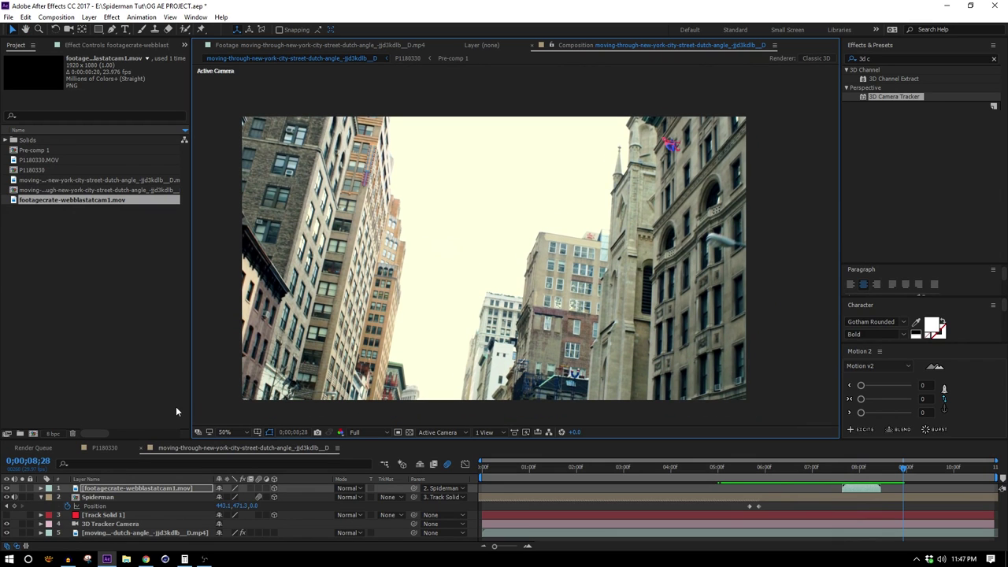
Pre-compose all layers of the street composition into Pre-comp 2
{"action": "left_click", "coordinate": [168, 517]}
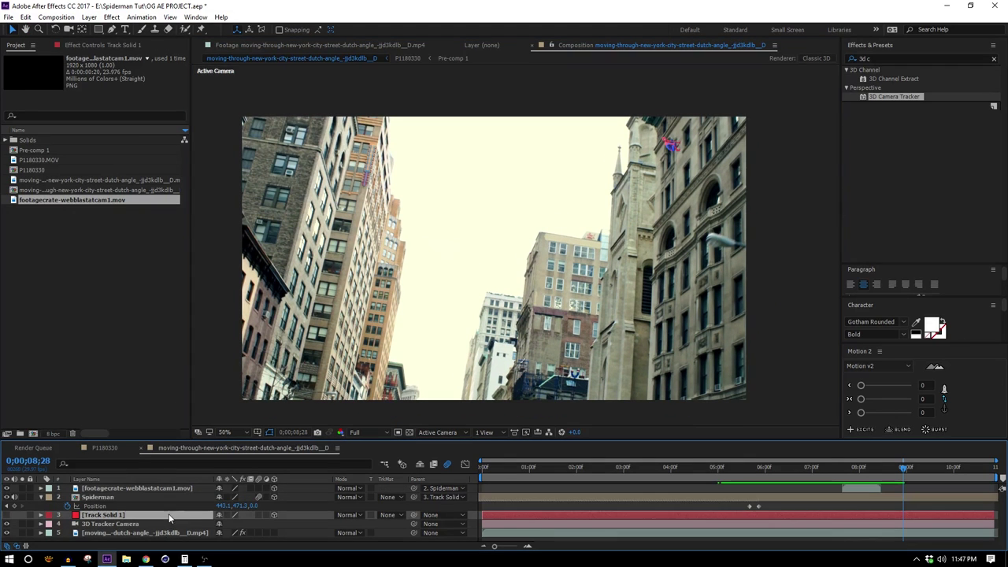
{"action": "key", "text": "ctrl+a"}
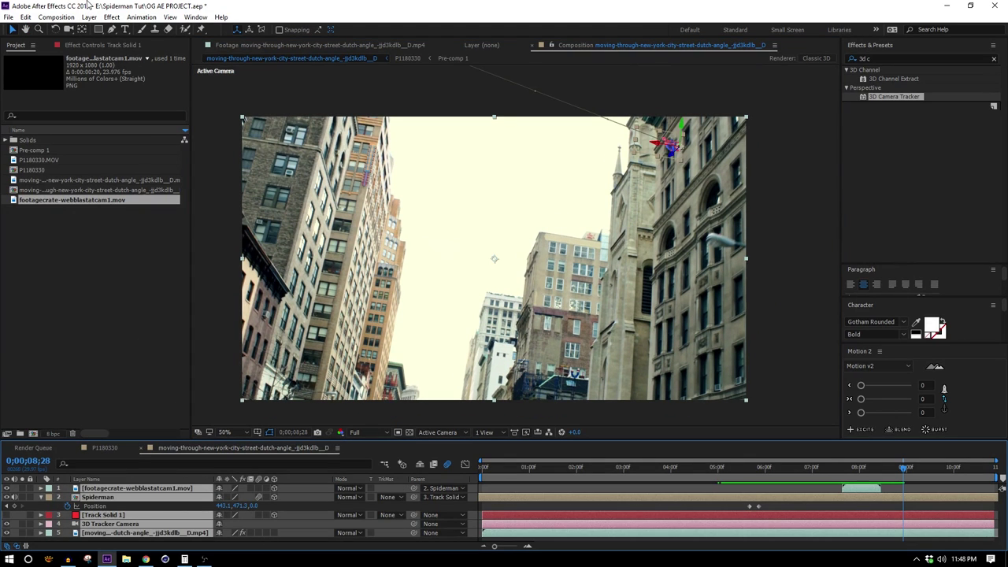
{"action": "key", "text": "ctrl+shift+c"}
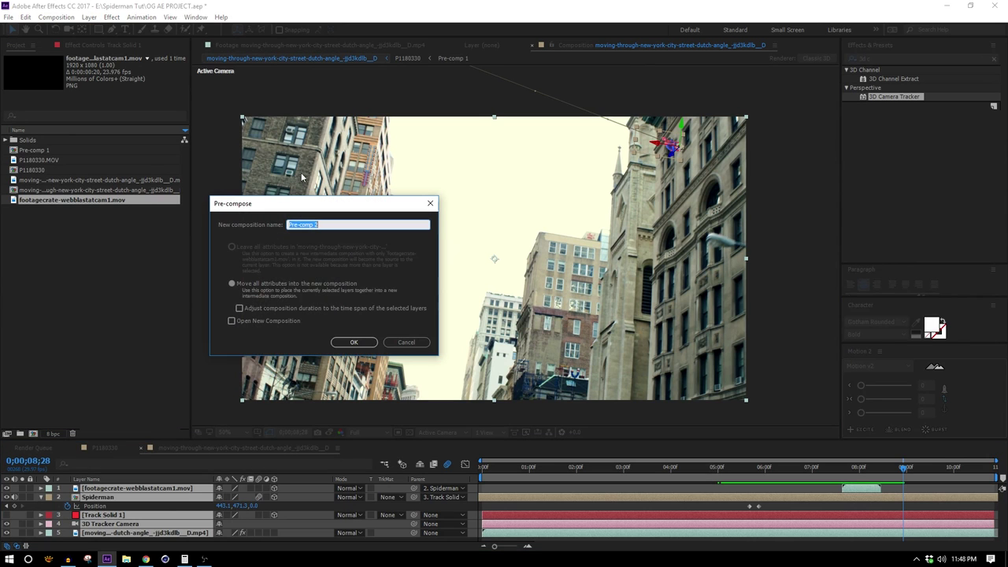
{"action": "left_click", "coordinate": [354, 342]}
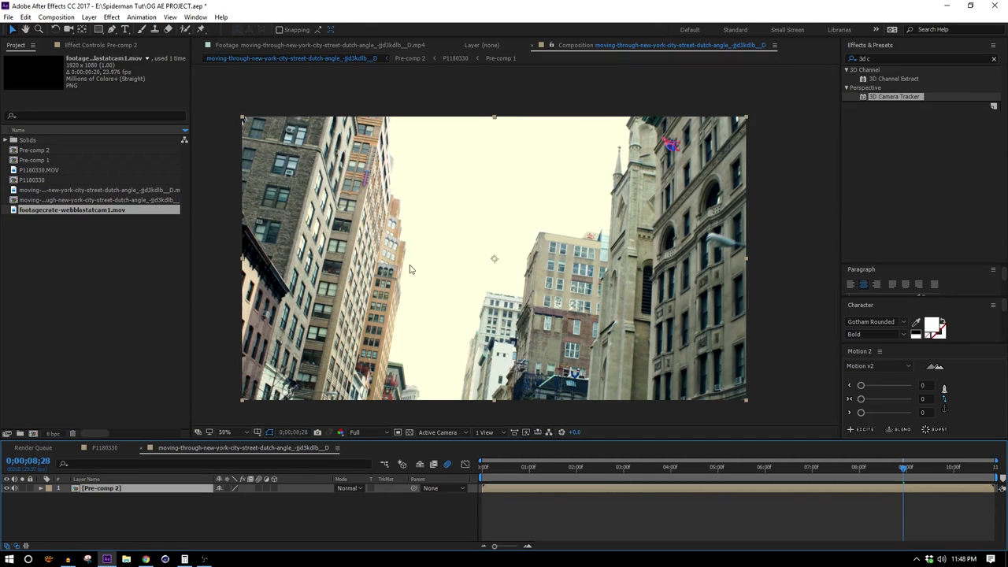
At 0;00;07;21, set the scale of the Pre-comp 2 layer to 120%
{"action": "left_click_drag", "start_coordinate": [242, 401], "coordinate": [240, 401]}
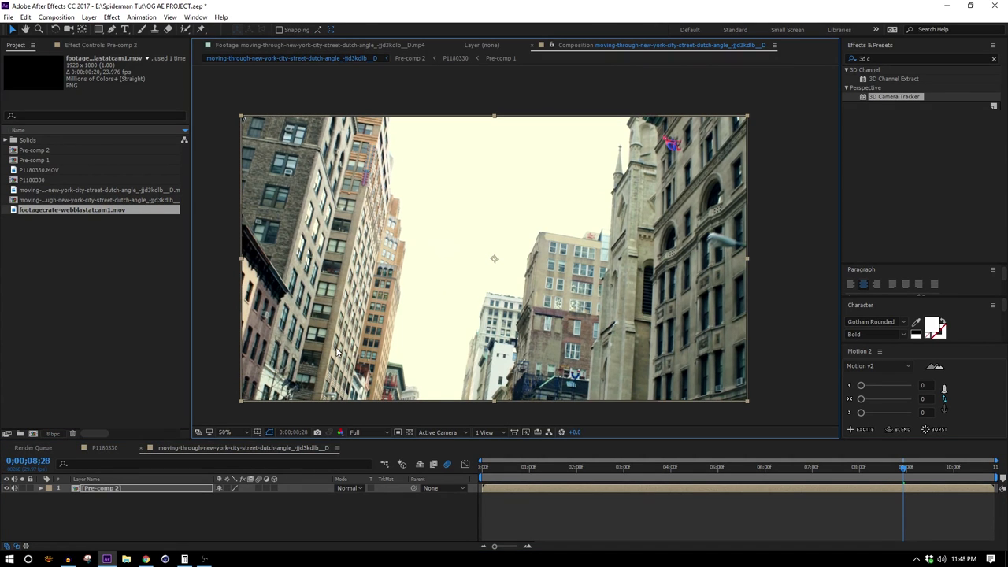
{"action": "left_click_drag", "start_coordinate": [871, 464], "coordinate": [845, 467]}
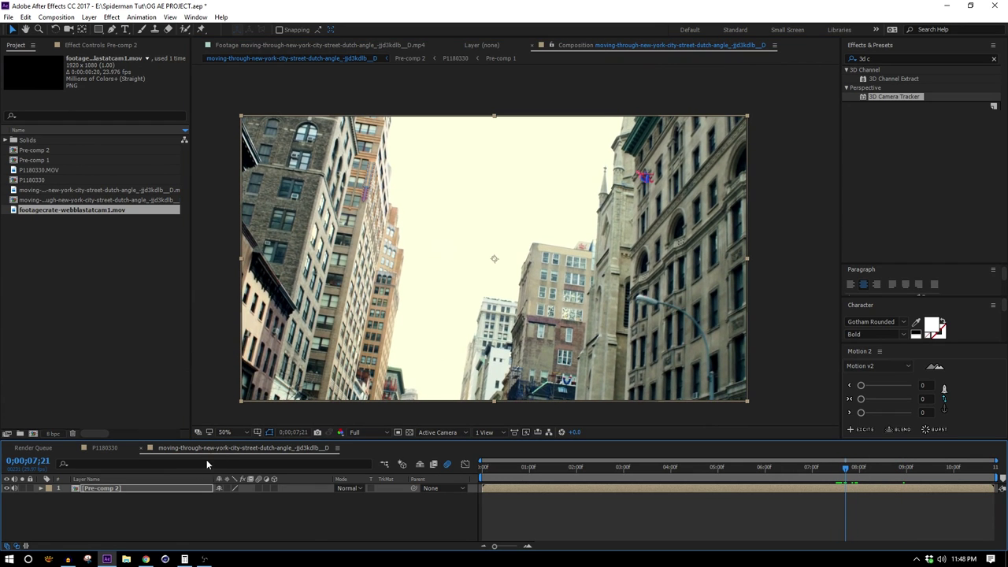
{"action": "key", "text": "s"}
{"action": "left_click", "coordinate": [252, 497]}
{"action": "type", "text": "120"}
{"action": "key", "text": "Return"}
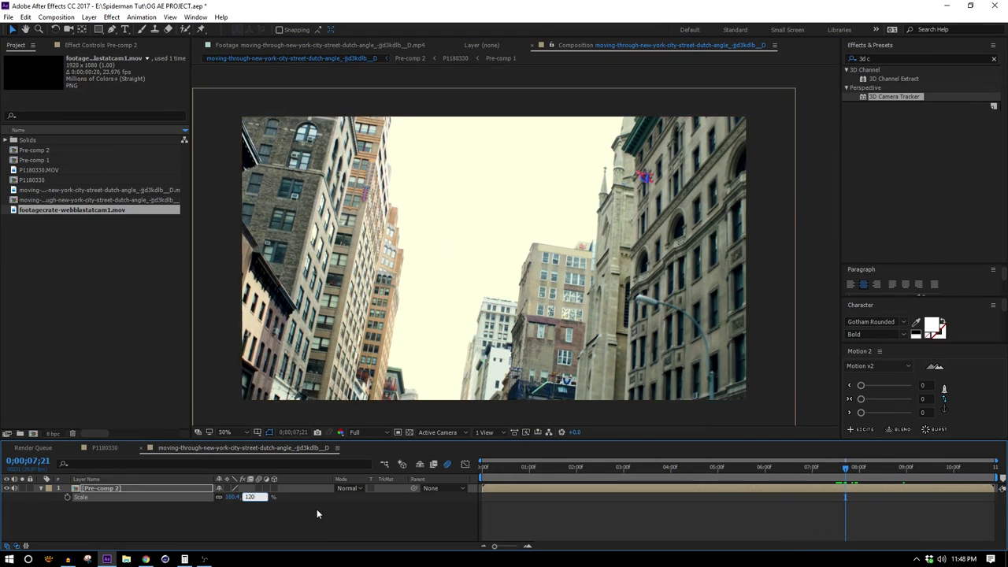
{"action": "left_click", "coordinate": [317, 514]}
Reposition and enlarge the Pre-comp 2 layer to reframe the shot, and preview it
{"action": "left_click_drag", "start_coordinate": [640, 266], "coordinate": [607, 288]}
{"action": "left_click_drag", "start_coordinate": [763, 111], "coordinate": [886, 16]}
{"action": "left_click_drag", "start_coordinate": [693, 197], "coordinate": [615, 243]}
{"action": "key", "text": "space"}
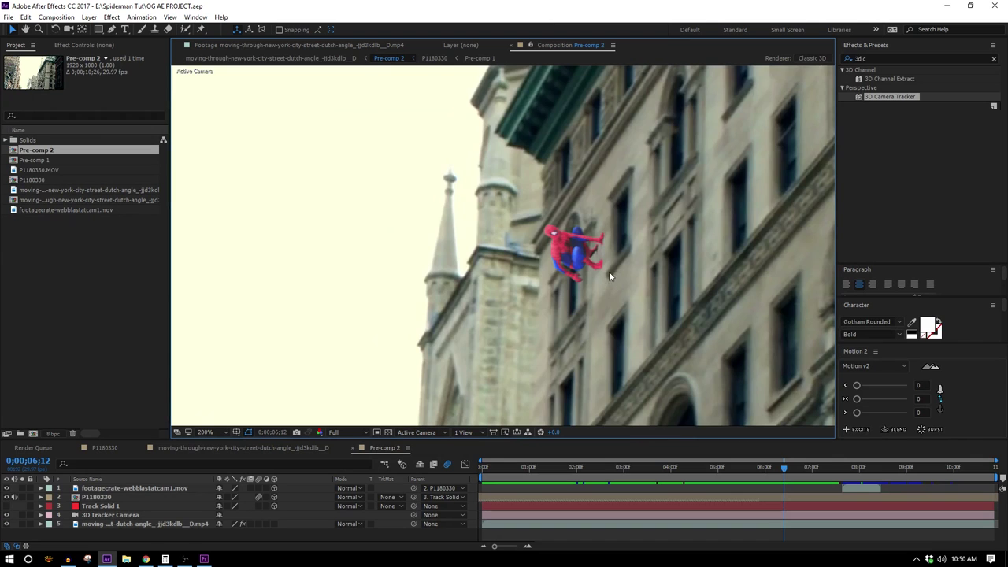
Apply the Levels effect to the Spider-Man layer in Pre-comp 2 and display layer names in the timeline
{"action": "scroll", "coordinate": [609, 270], "scroll_direction": "up", "scroll_amount": 2}
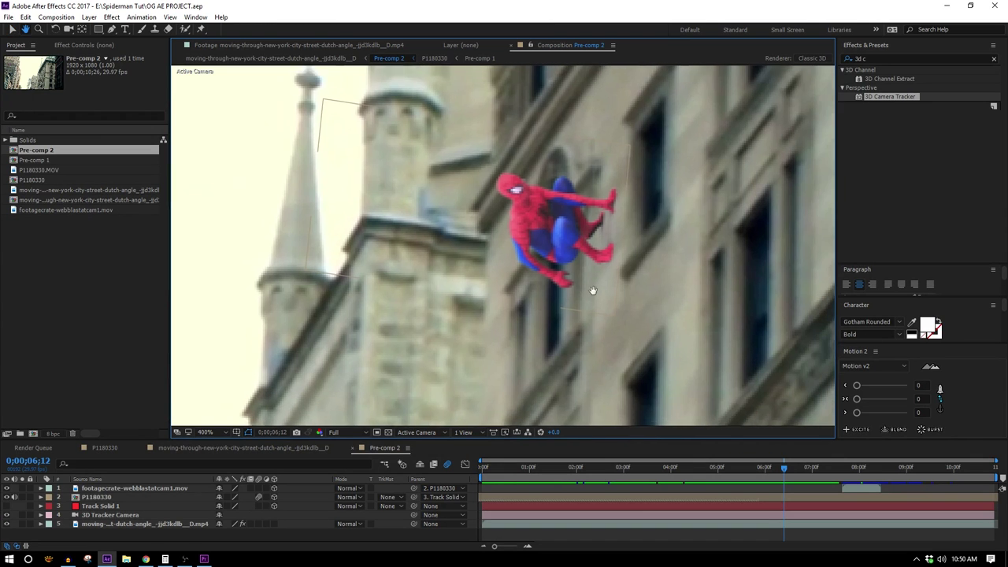
{"action": "scroll", "coordinate": [599, 174], "scroll_direction": "down", "scroll_amount": 5}
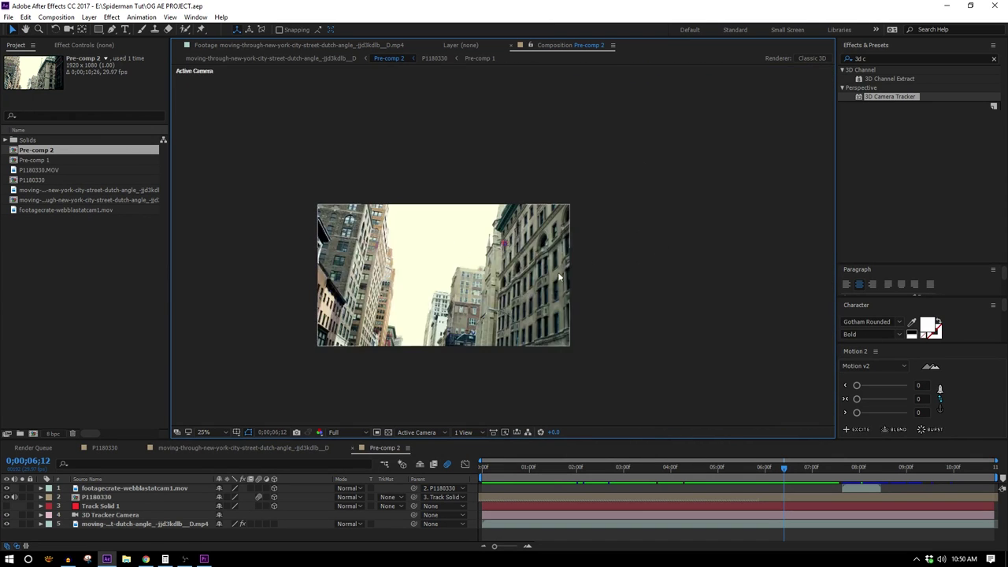
{"action": "scroll", "coordinate": [555, 275], "scroll_direction": "up", "scroll_amount": 3}
{"action": "left_click_drag", "start_coordinate": [549, 204], "coordinate": [581, 218]}
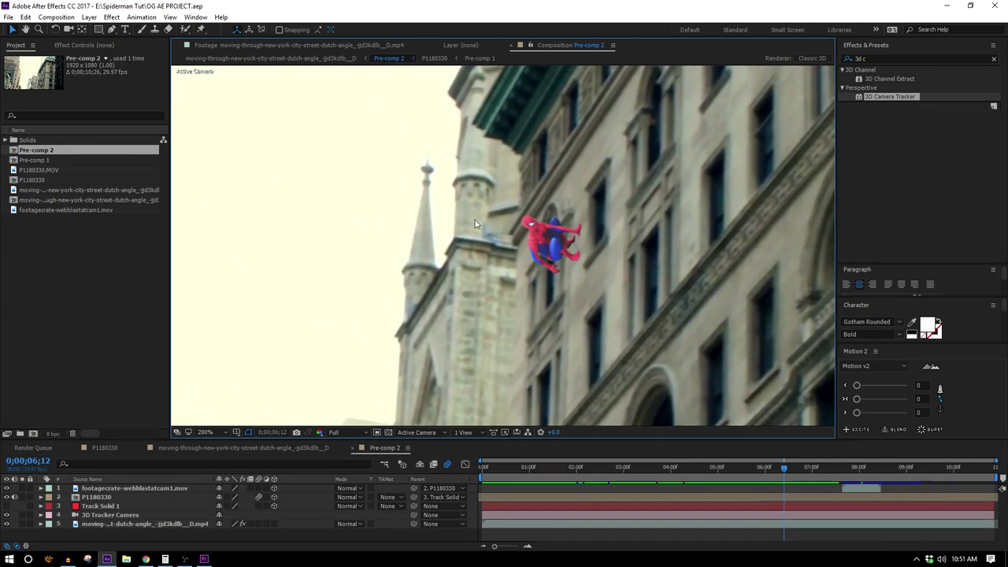
{"action": "left_click", "coordinate": [878, 59]}
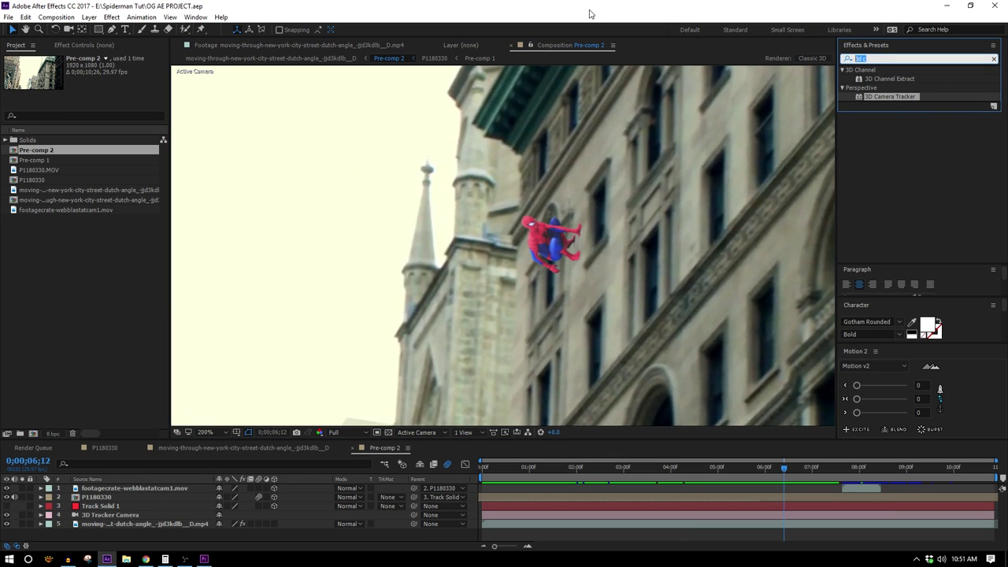
{"action": "type", "text": "level"}
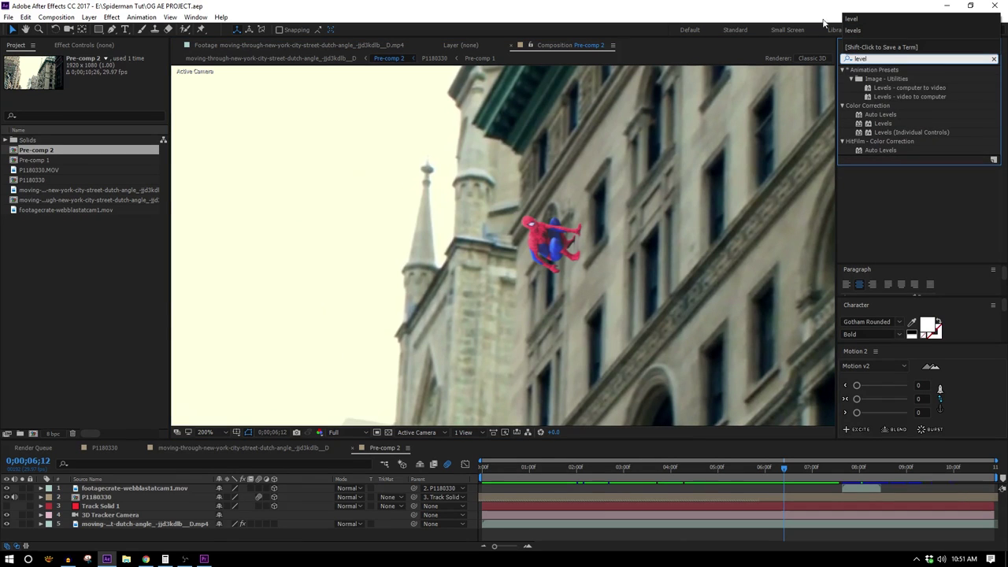
{"action": "left_click_drag", "start_coordinate": [887, 124], "coordinate": [118, 498]}
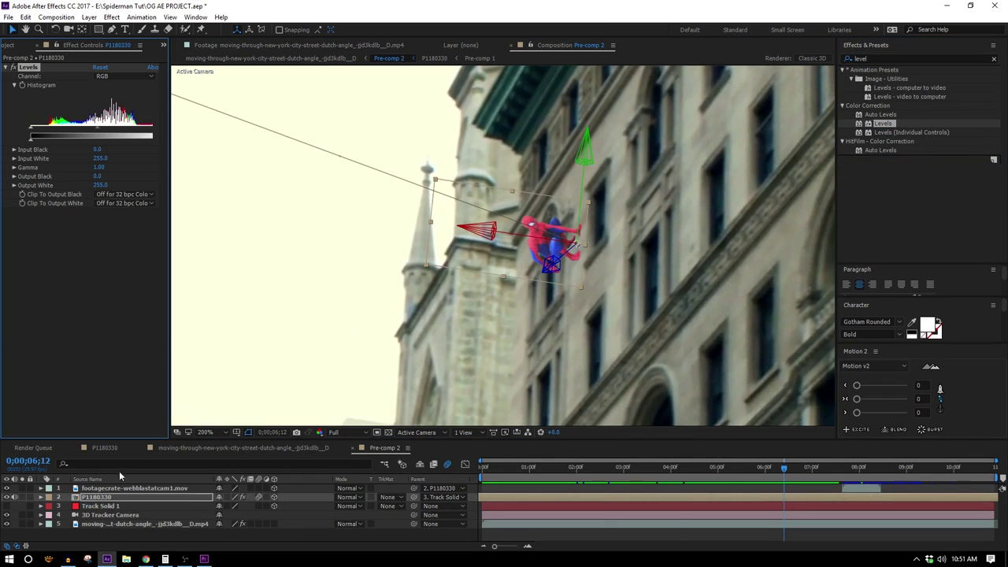
{"action": "left_click", "coordinate": [109, 479]}
{"action": "scroll", "coordinate": [646, 213], "scroll_direction": "up", "scroll_amount": 3}
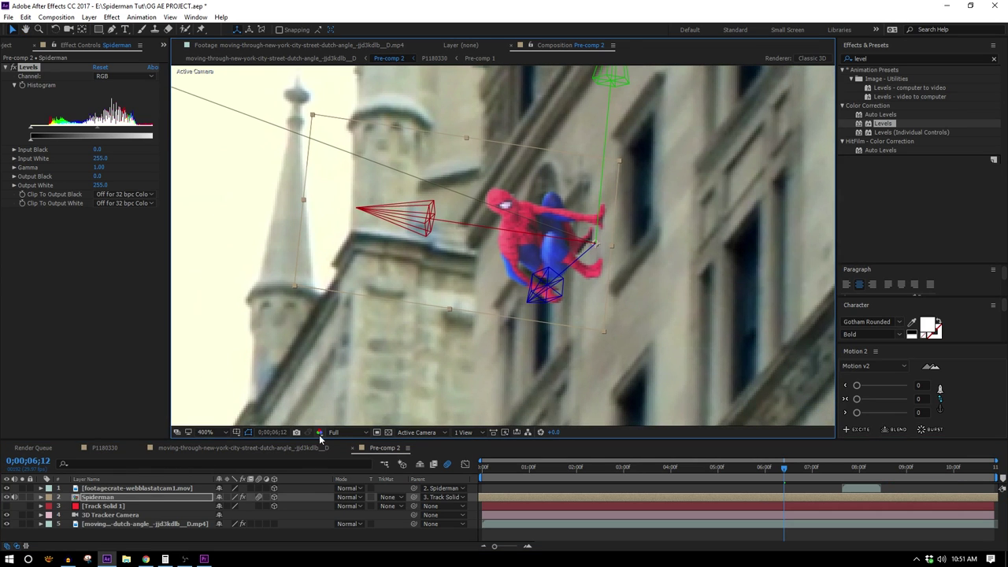
View only the red channel and lower the Spiderman layer's Red Output White to 201 in Levels
{"action": "left_click", "coordinate": [320, 437]}
{"action": "left_click", "coordinate": [351, 319]}
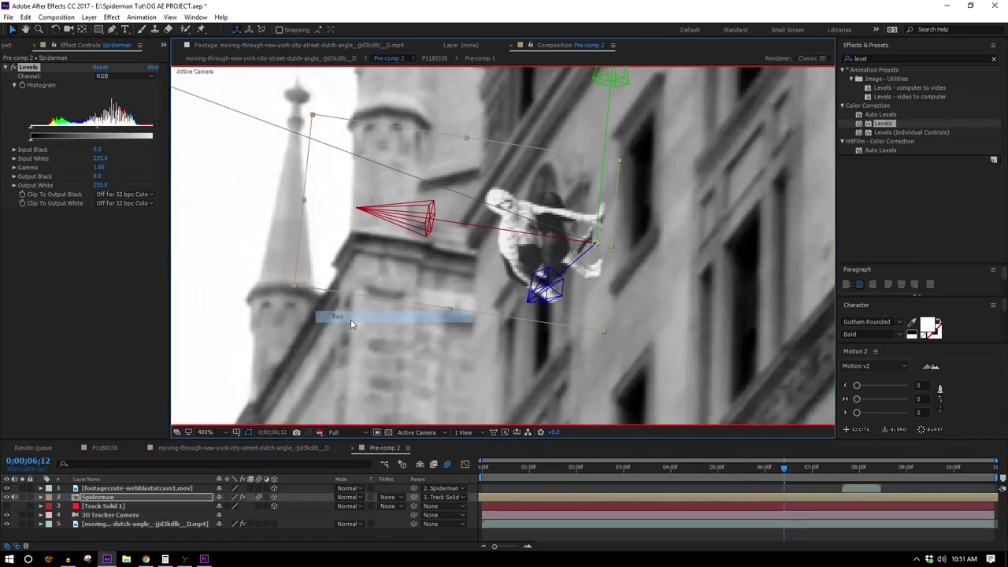
{"action": "left_click", "coordinate": [126, 76]}
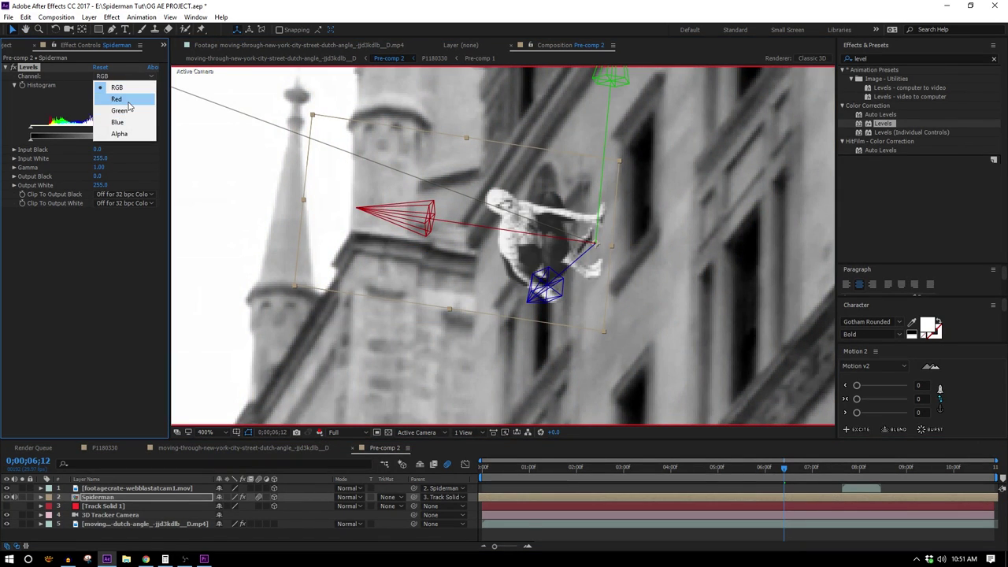
{"action": "left_click", "coordinate": [119, 97]}
{"action": "left_click_drag", "start_coordinate": [168, 139], "coordinate": [190, 143]}
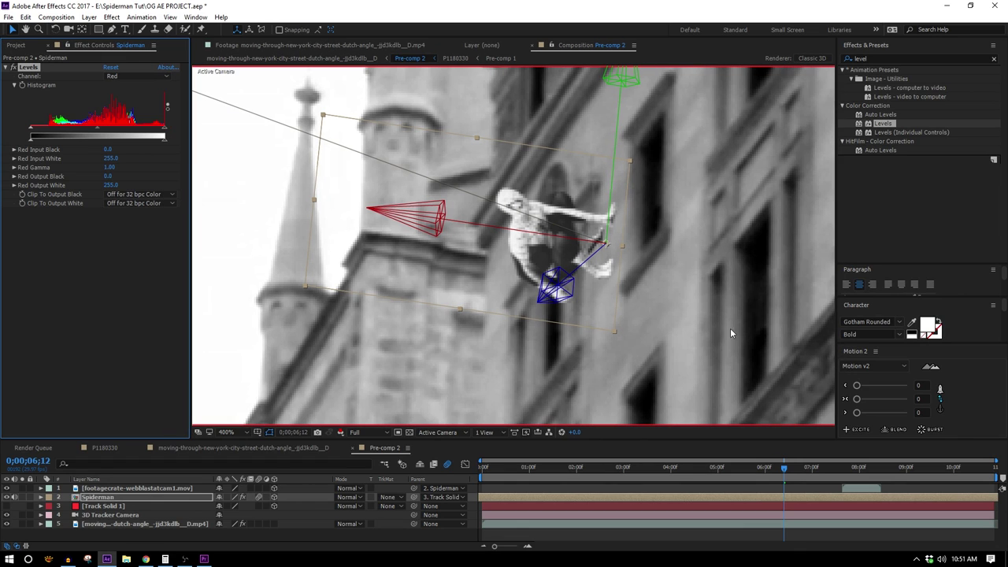
{"action": "left_click_drag", "start_coordinate": [99, 131], "coordinate": [137, 140]}
{"action": "key", "text": "ctrl+z"}
View the green channel with Levels set to Green and compare Spider-Man's brightness with the building
{"action": "left_click", "coordinate": [341, 432]}
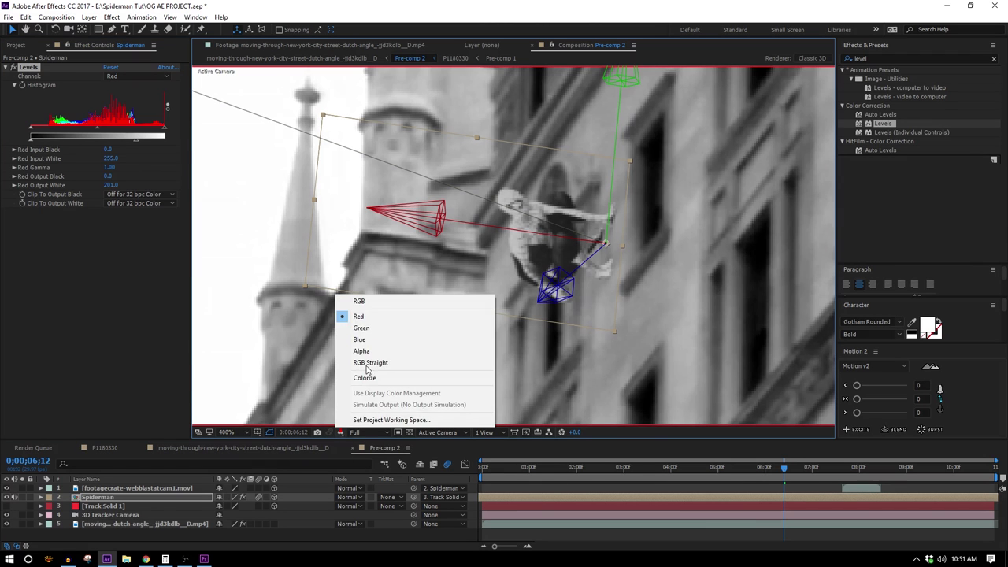
{"action": "left_click", "coordinate": [360, 327]}
{"action": "left_click", "coordinate": [146, 75]}
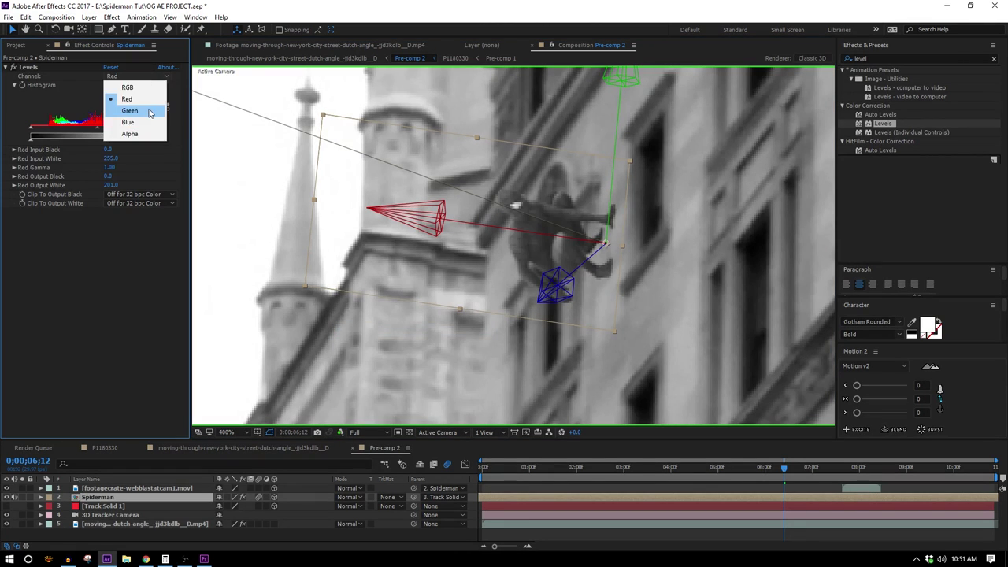
{"action": "left_click", "coordinate": [149, 112]}
View the blue channel and set the Spiderman layer's Blue Output White to 180 and Blue Gamma to 1.17
{"action": "left_click", "coordinate": [126, 77]}
{"action": "left_click", "coordinate": [126, 121]}
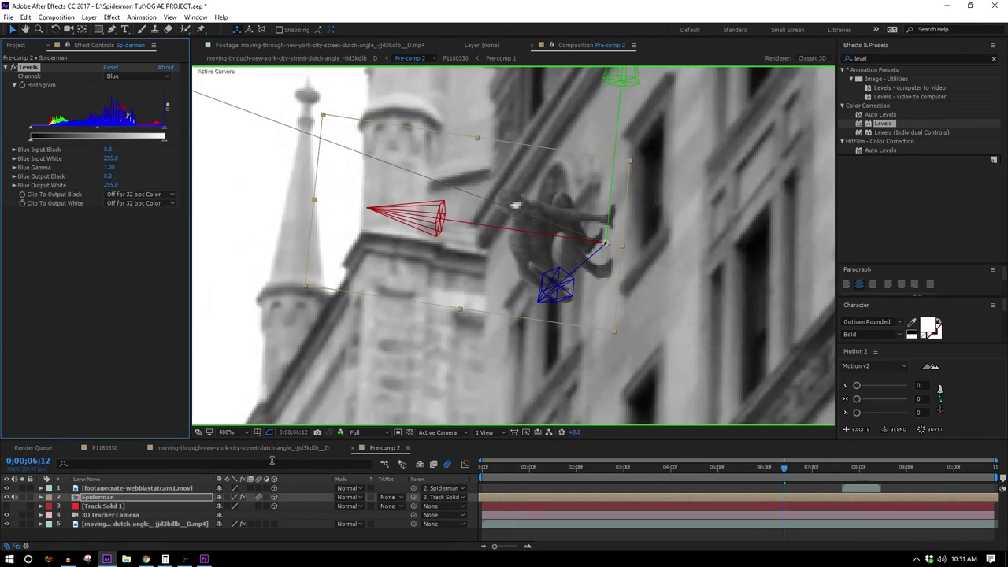
{"action": "left_click", "coordinate": [341, 432]}
{"action": "left_click", "coordinate": [361, 339]}
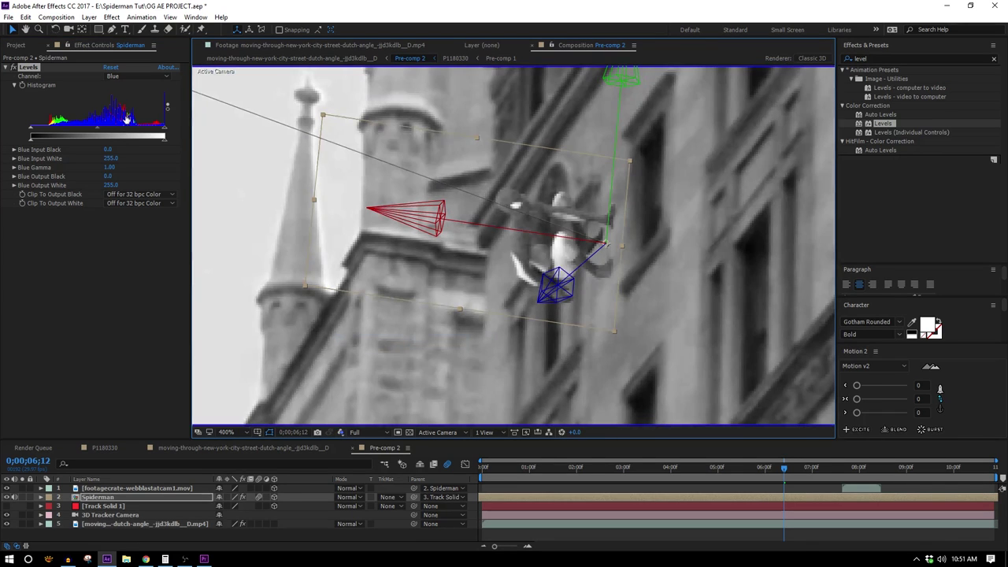
{"action": "left_click_drag", "start_coordinate": [98, 133], "coordinate": [103, 132]}
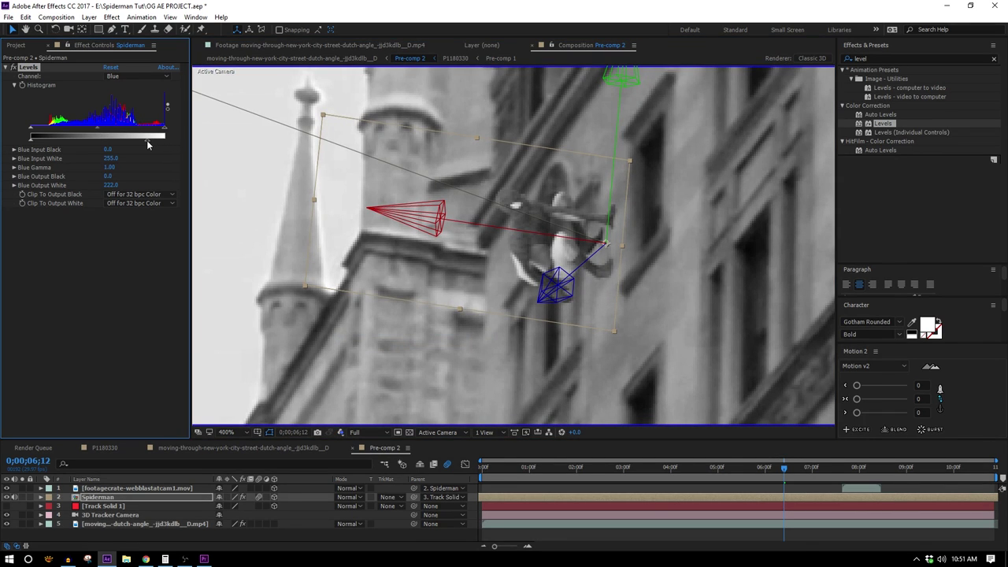
{"action": "left_click_drag", "start_coordinate": [146, 140], "coordinate": [96, 136]}
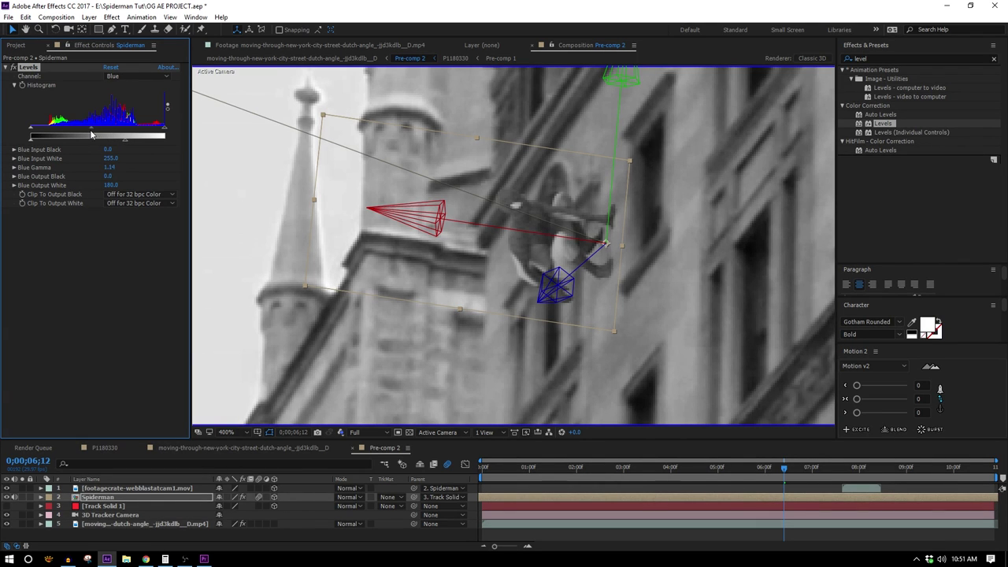
Return the viewer to full RGB, deselect the Spiderman layer and inspect how his colors match the building
{"action": "left_click", "coordinate": [340, 431]}
{"action": "left_click", "coordinate": [353, 297]}
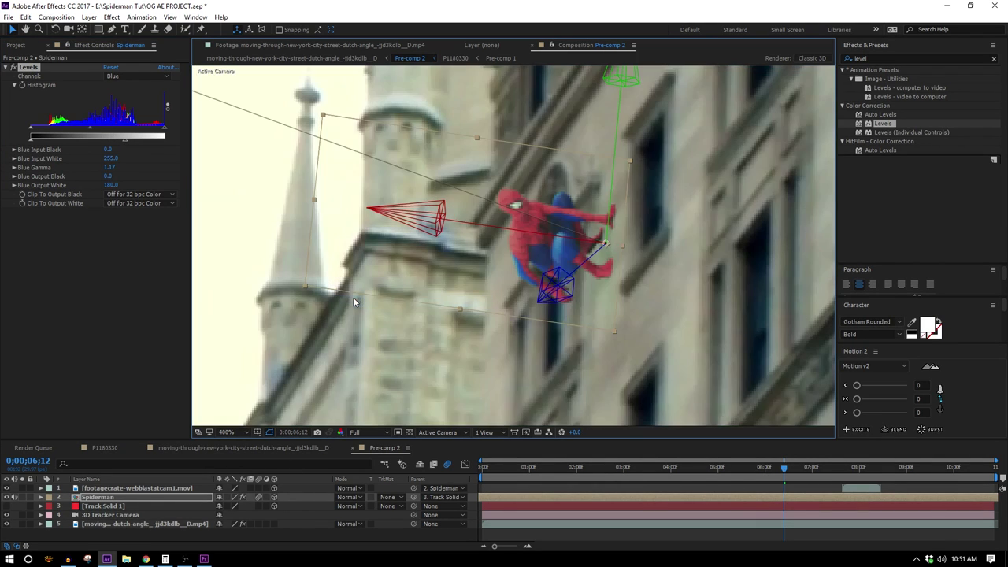
{"action": "scroll", "coordinate": [505, 306], "scroll_direction": "down", "scroll_amount": 4}
{"action": "left_click", "coordinate": [639, 300]}
{"action": "scroll", "coordinate": [603, 269], "scroll_direction": "up", "scroll_amount": 6}
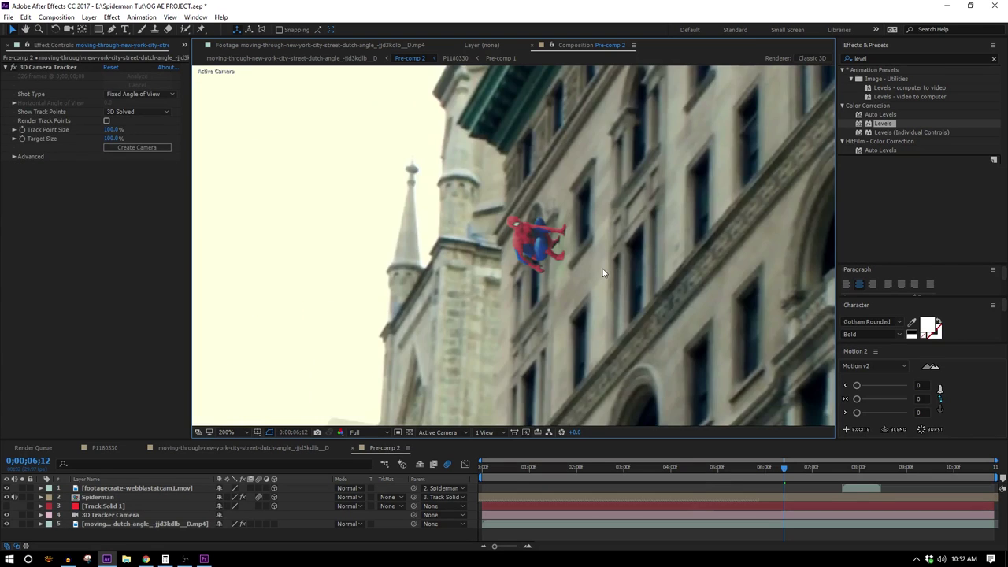
{"action": "scroll", "coordinate": [534, 262], "scroll_direction": "down", "scroll_amount": 8}
{"action": "scroll", "coordinate": [470, 328], "scroll_direction": "up", "scroll_amount": 2}
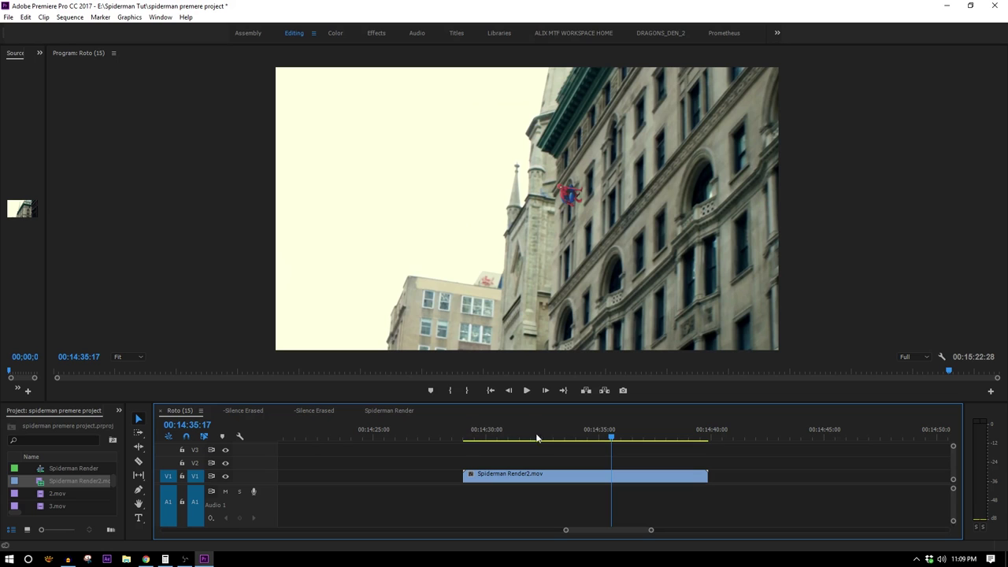
In Premiere Pro, play the Spiderman Render2.mov clip from its start and again from a later point up to the web shot
{"action": "left_click_drag", "start_coordinate": [523, 434], "coordinate": [465, 438]}
{"action": "left_click", "coordinate": [523, 387]}
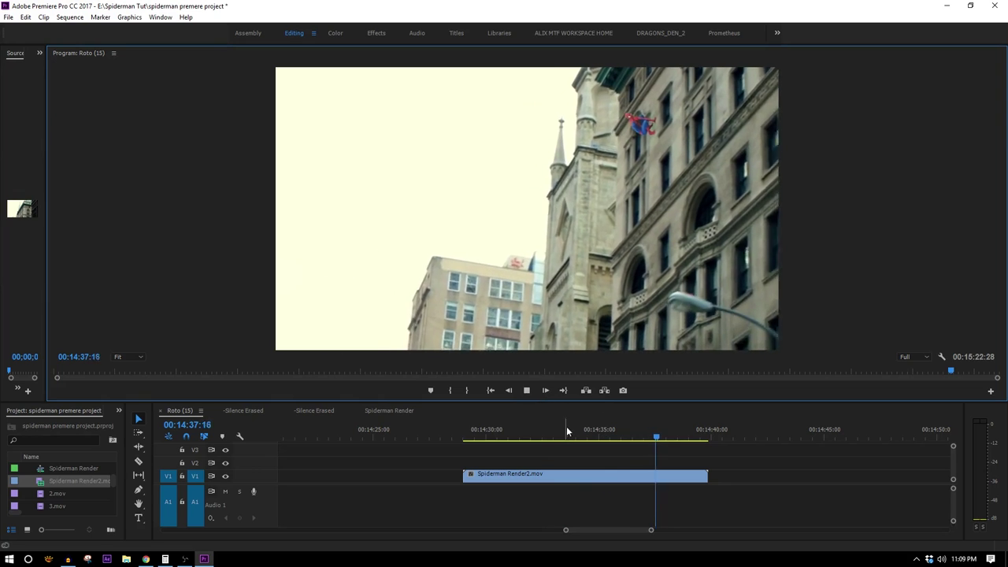
{"action": "left_click", "coordinate": [568, 439]}
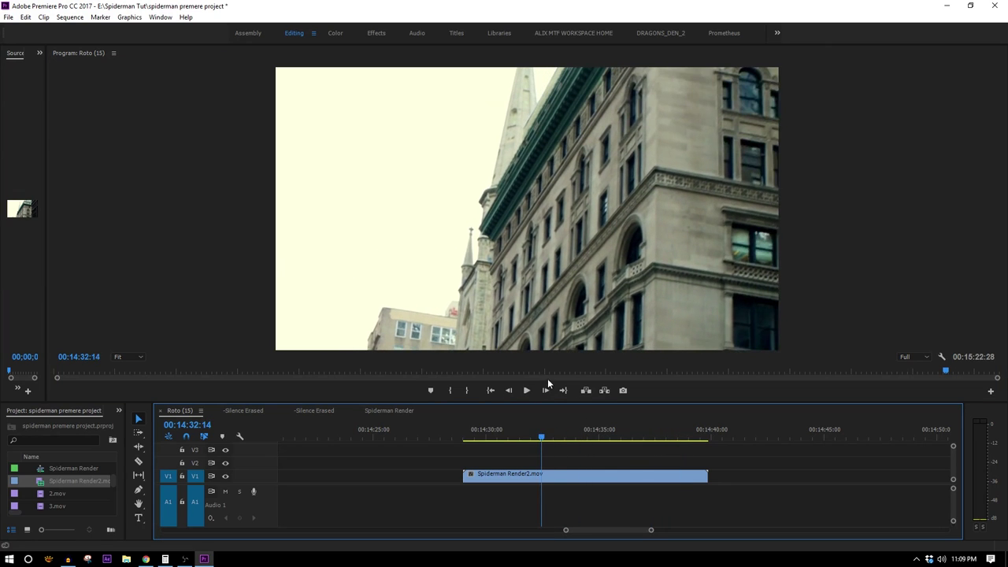
{"action": "left_click", "coordinate": [527, 391]}
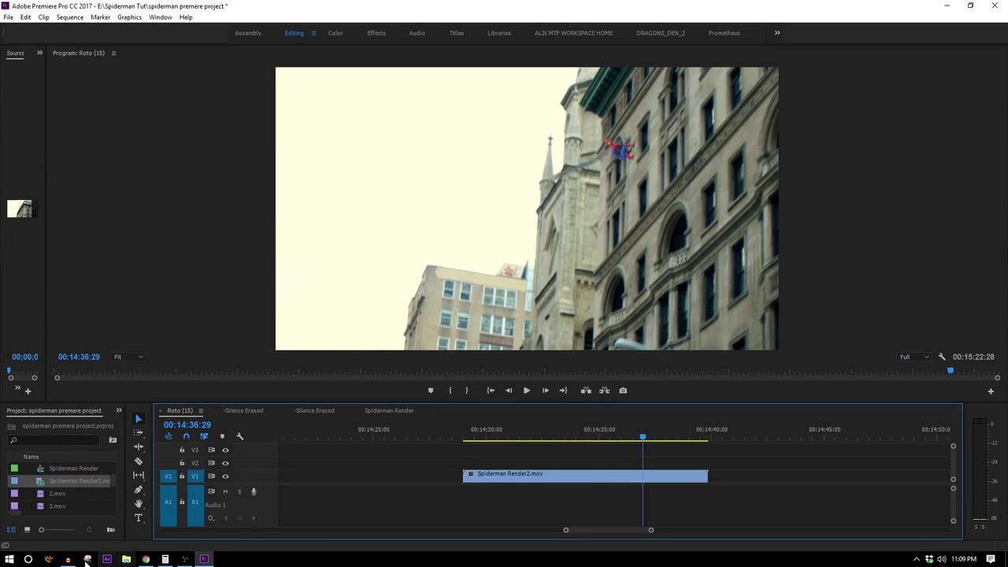
In Chrome, search SoundsCrate for "web" and preview the Web Shooter 2, 4 and 3 sounds
{"action": "left_click", "coordinate": [146, 560]}
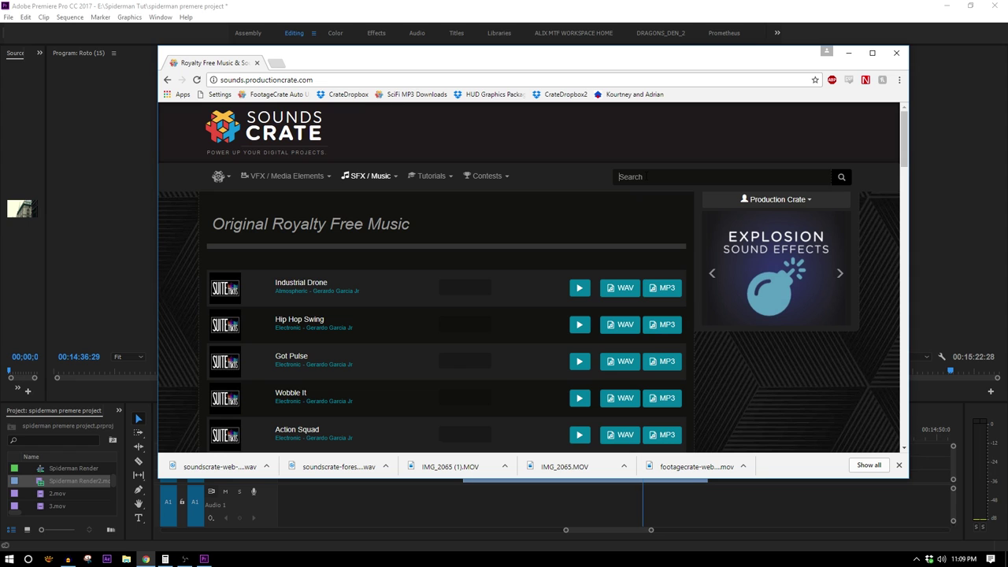
{"action": "left_click", "coordinate": [638, 176]}
{"action": "type", "text": "web"}
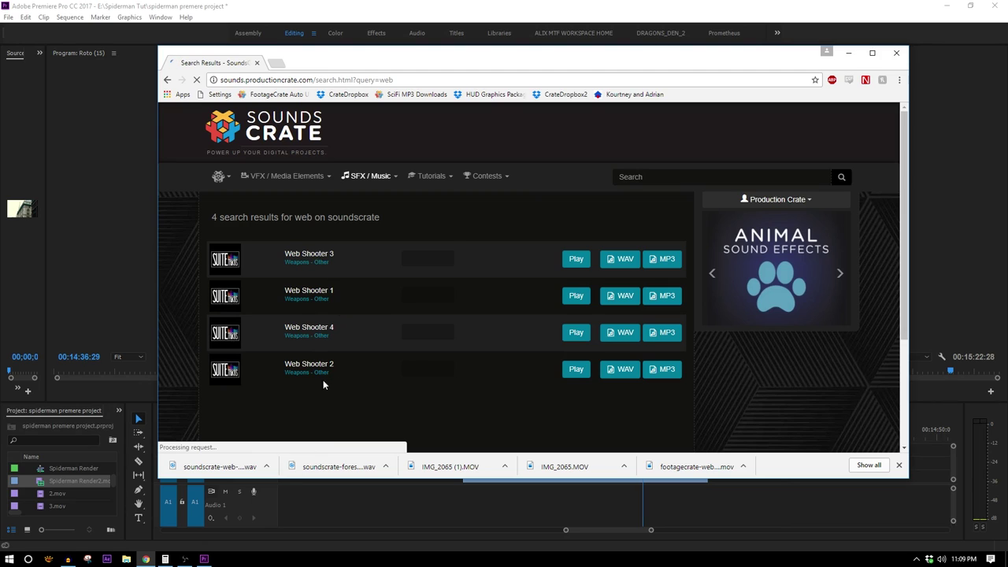
{"action": "left_click", "coordinate": [579, 382]}
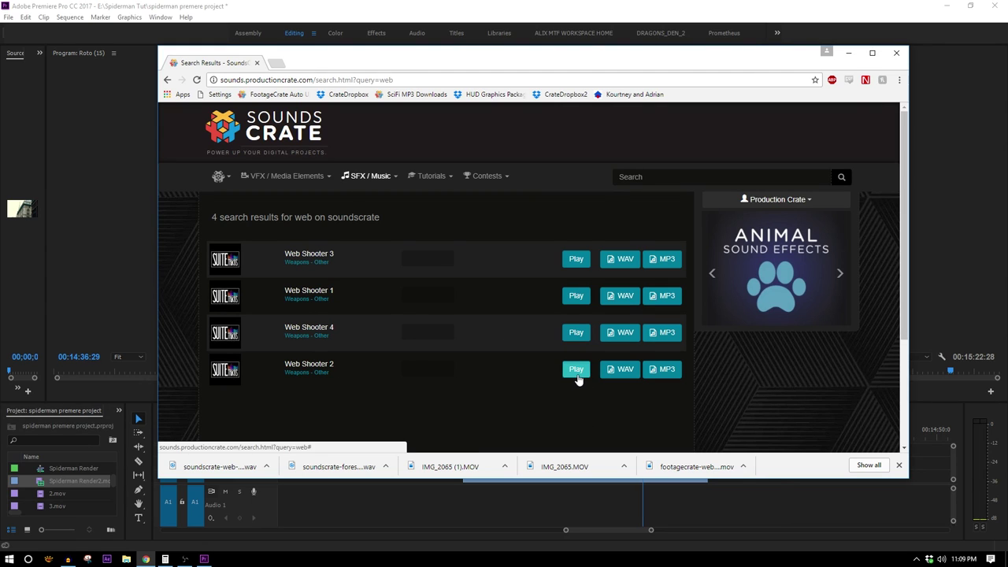
{"action": "left_click", "coordinate": [579, 336]}
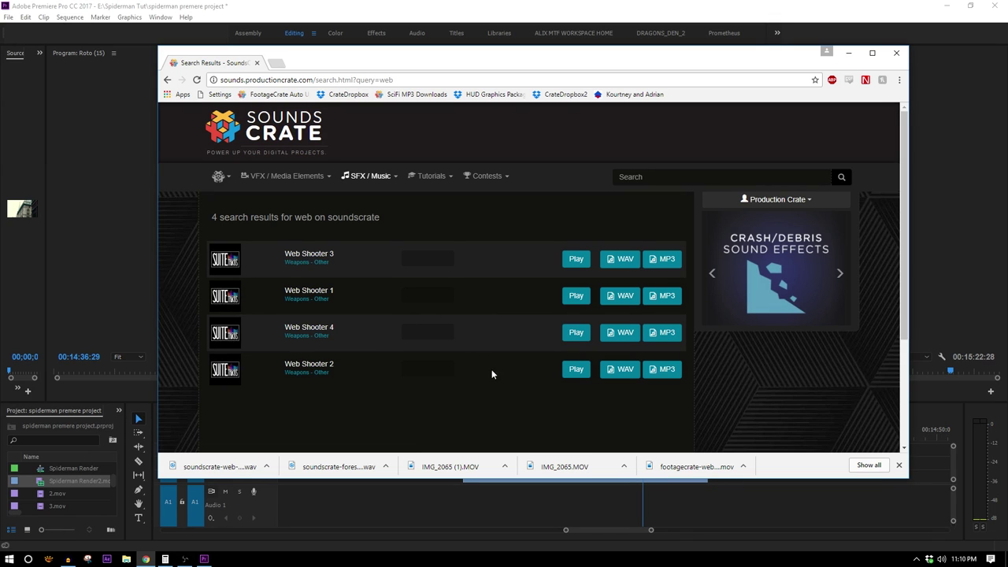
{"action": "left_click", "coordinate": [576, 332]}
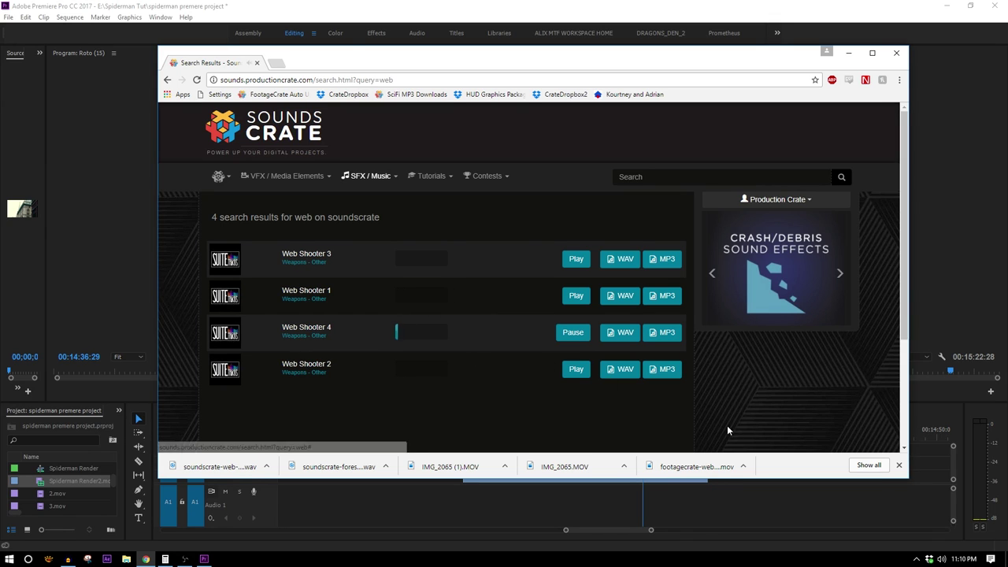
{"action": "left_click", "coordinate": [576, 260]}
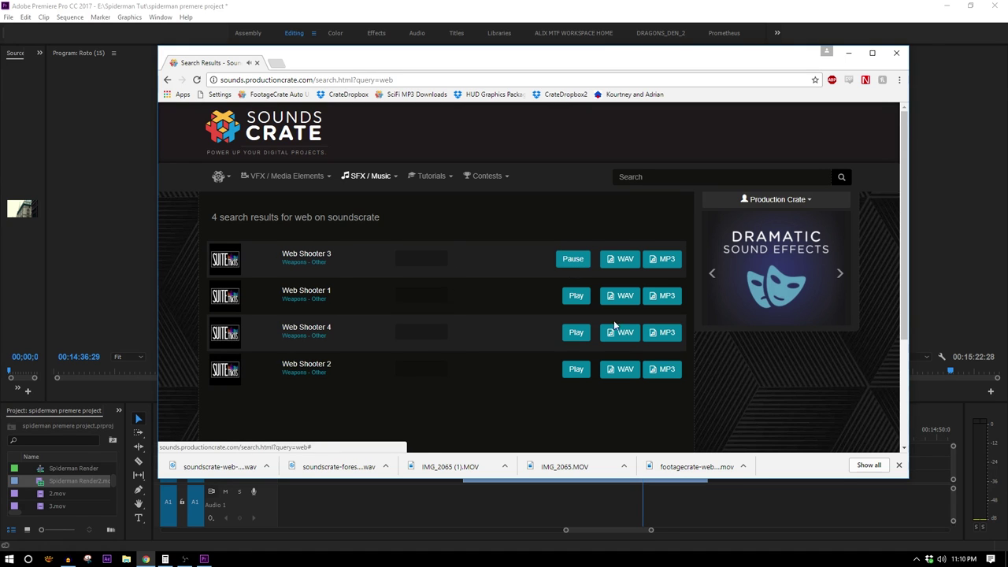
Download Web Shooter 3 as WAV and place it on Premiere Pro audio track A1 beneath the render clip, near the web shot
{"action": "left_click", "coordinate": [622, 264]}
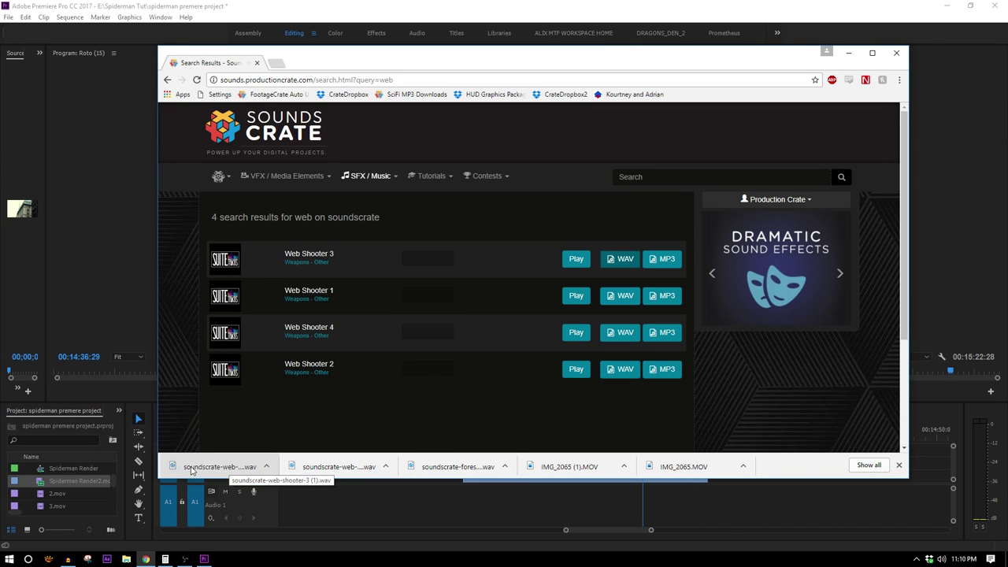
{"action": "left_click_drag", "start_coordinate": [191, 470], "coordinate": [622, 504]}
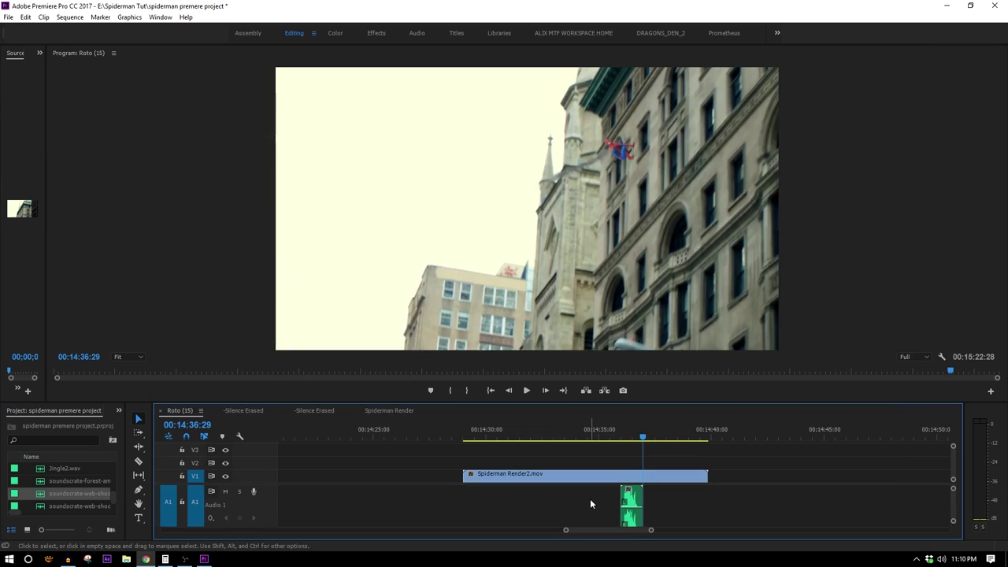
{"action": "left_click", "coordinate": [590, 504]}
Align the Web Shooter 3 clip on A1 with the web firing, starting just after 00:14:36:15, and play back the sync
{"action": "left_click_drag", "start_coordinate": [642, 433], "coordinate": [648, 460]}
{"action": "left_click_drag", "start_coordinate": [634, 496], "coordinate": [638, 477]}
{"action": "left_click_drag", "start_coordinate": [643, 437], "coordinate": [639, 446]}
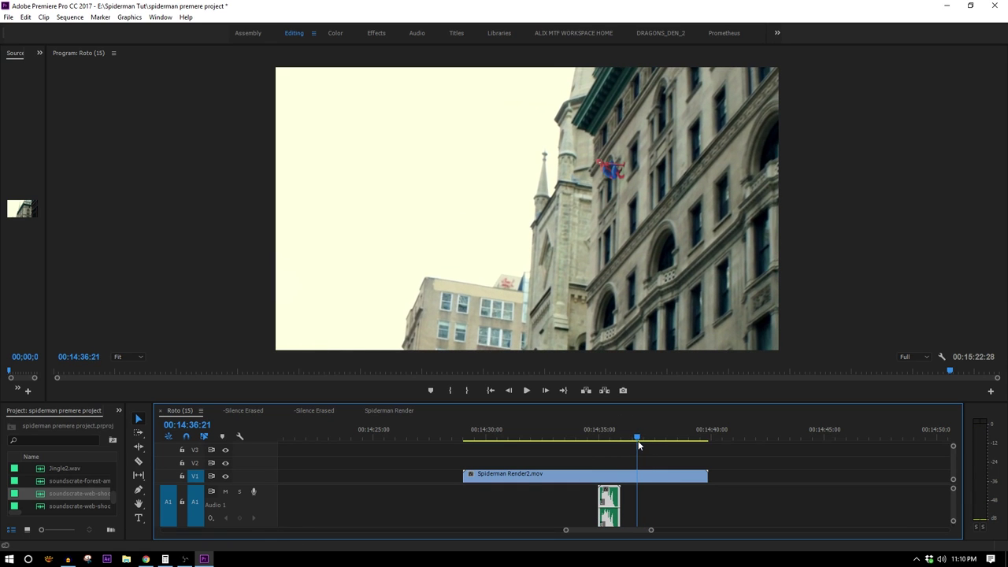
{"action": "left_click_drag", "start_coordinate": [617, 501], "coordinate": [649, 520]}
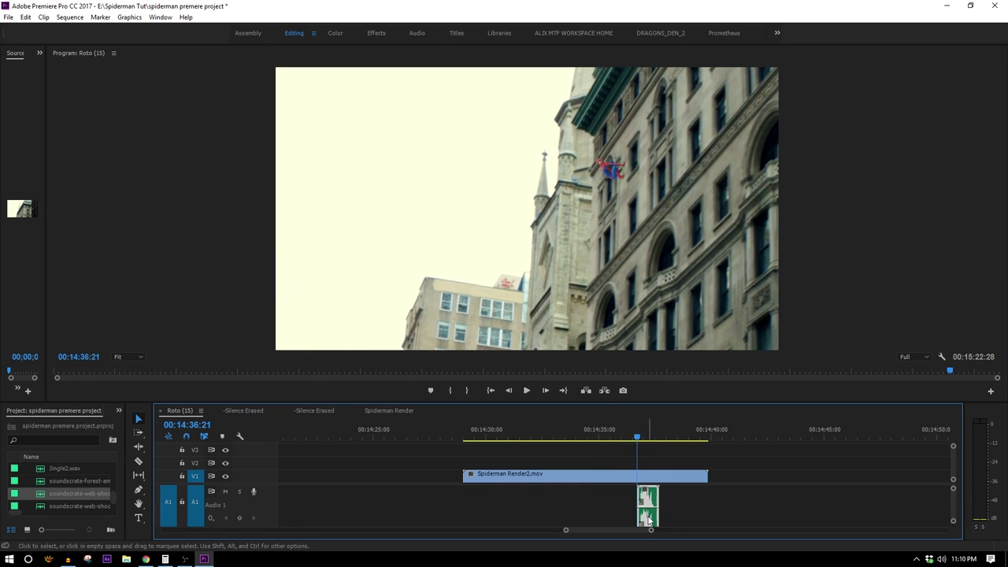
{"action": "left_click", "coordinate": [527, 391]}
{"action": "left_click_drag", "start_coordinate": [638, 433], "coordinate": [632, 435]}
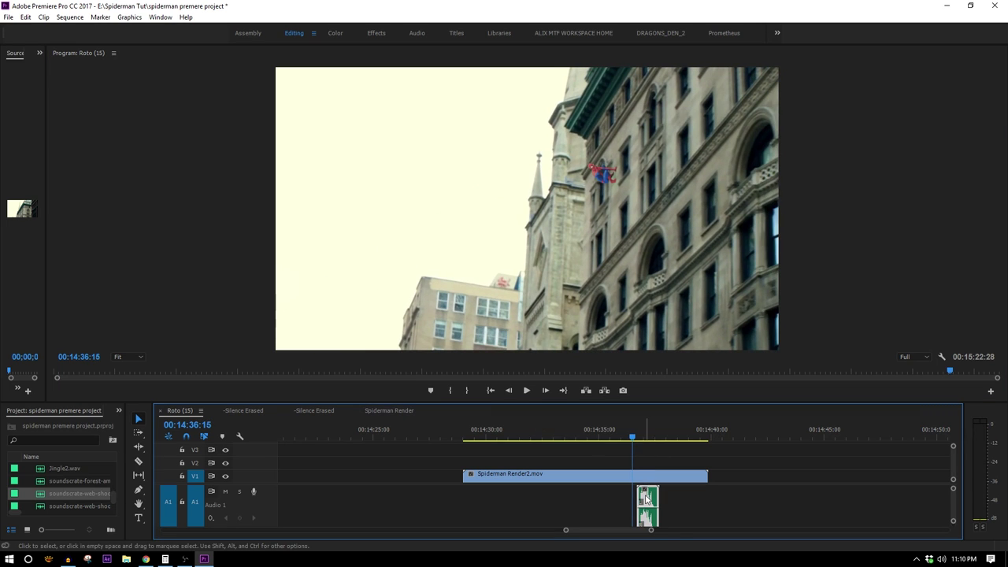
{"action": "left_click_drag", "start_coordinate": [644, 499], "coordinate": [639, 501]}
{"action": "key", "text": "space"}
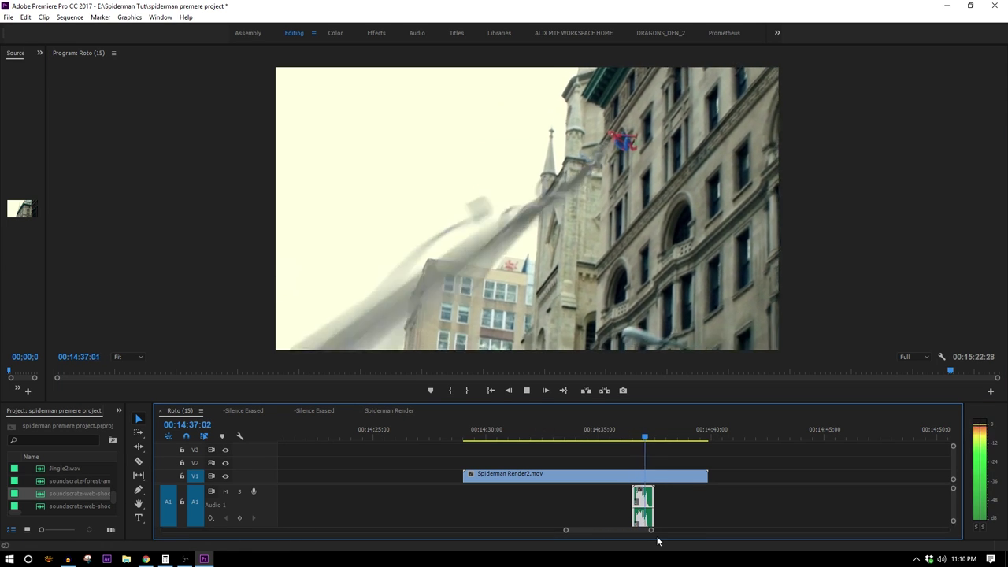
{"action": "left_click", "coordinate": [635, 437]}
Download Web Shooter 4 as WAV from SoundsCrate and place it on Premiere Pro audio track A1 at about 00:14:34:11
{"action": "left_click_drag", "start_coordinate": [636, 437], "coordinate": [587, 462]}
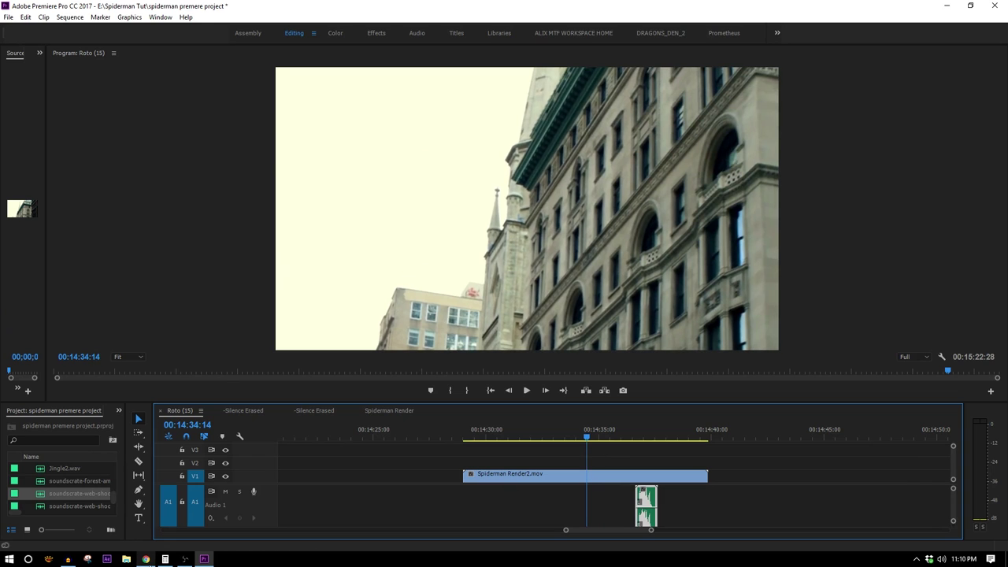
{"action": "left_click", "coordinate": [146, 560]}
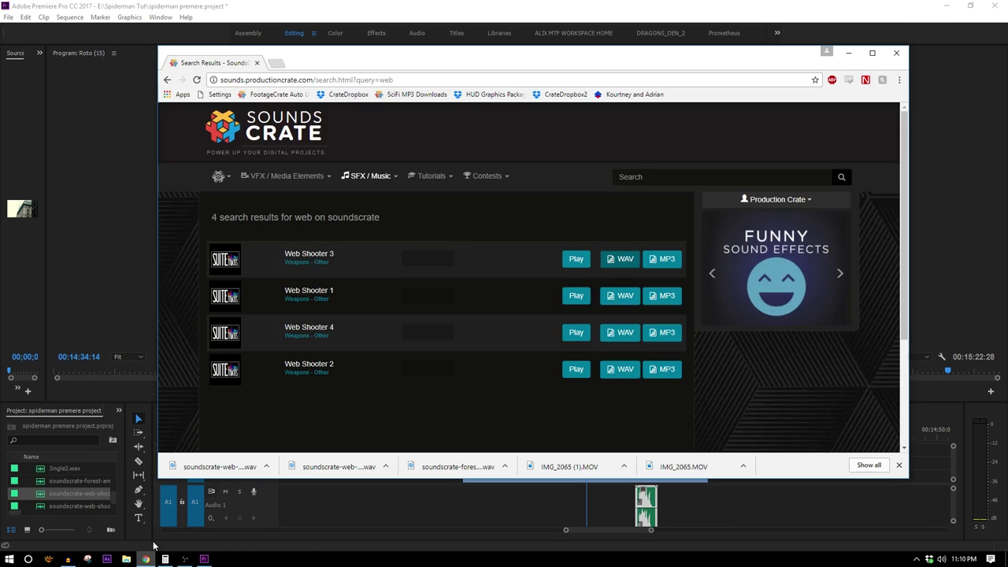
{"action": "left_click", "coordinate": [569, 481]}
{"action": "mouse_move", "coordinate": [577, 442]}
{"action": "left_mouse_down"}
{"action": "mouse_move", "coordinate": [601, 447]}
{"action": "mouse_move", "coordinate": [585, 450]}
{"action": "left_mouse_up"}
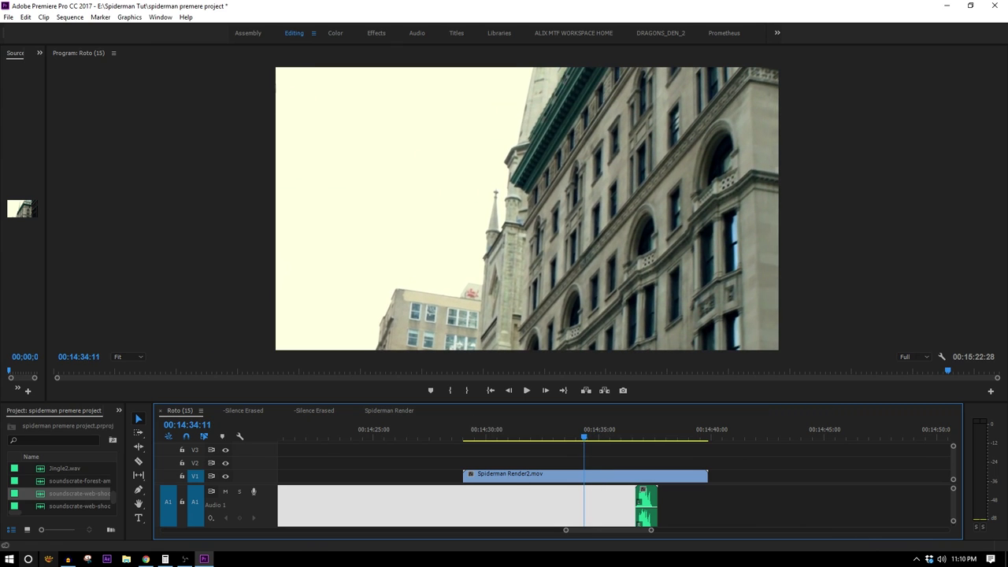
{"action": "left_click", "coordinate": [146, 559]}
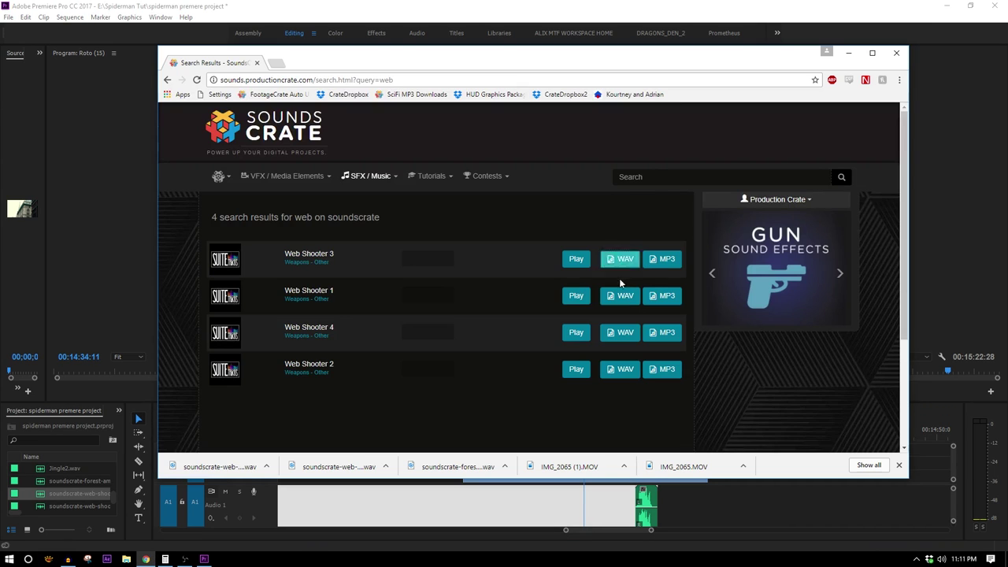
{"action": "left_click", "coordinate": [576, 296]}
{"action": "left_click", "coordinate": [576, 333]}
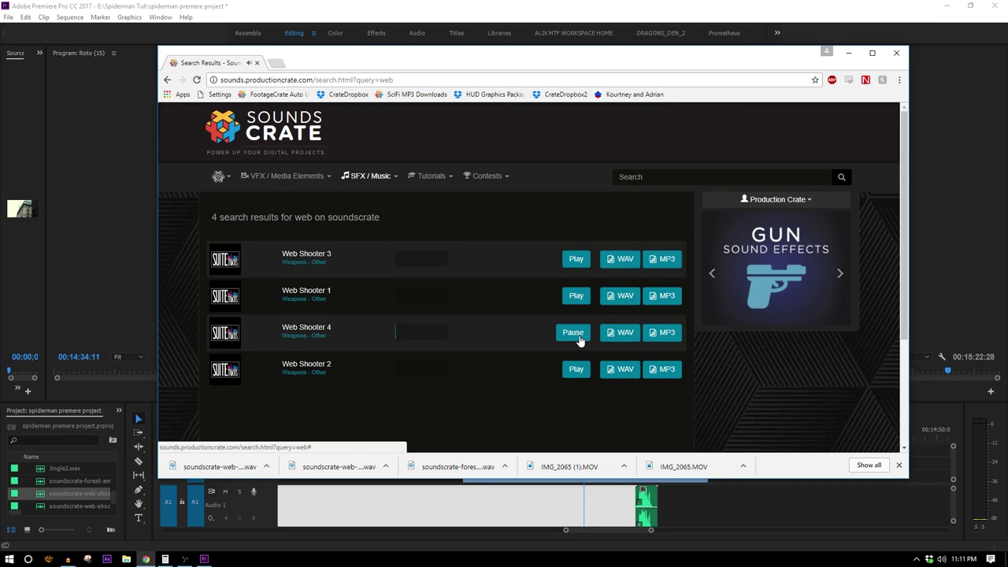
{"action": "left_click", "coordinate": [620, 333]}
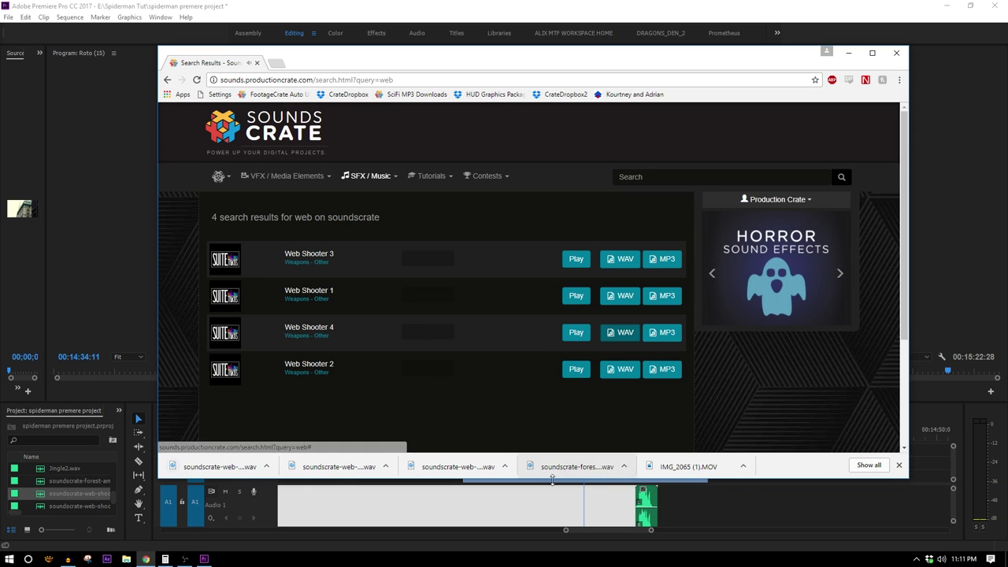
{"action": "left_click_drag", "start_coordinate": [217, 466], "coordinate": [575, 518]}
{"action": "left_click", "coordinate": [544, 501]}
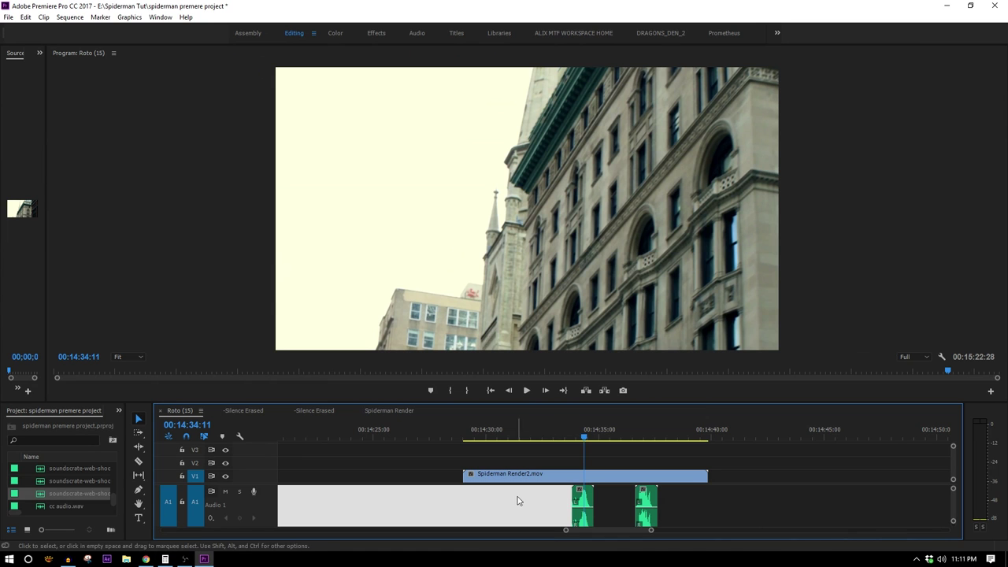
Shift the Web Shooter 4 clip slightly later on A1 and play the sequence from about 00:14:33:05
{"action": "left_click", "coordinate": [589, 516]}
{"action": "left_click", "coordinate": [559, 432]}
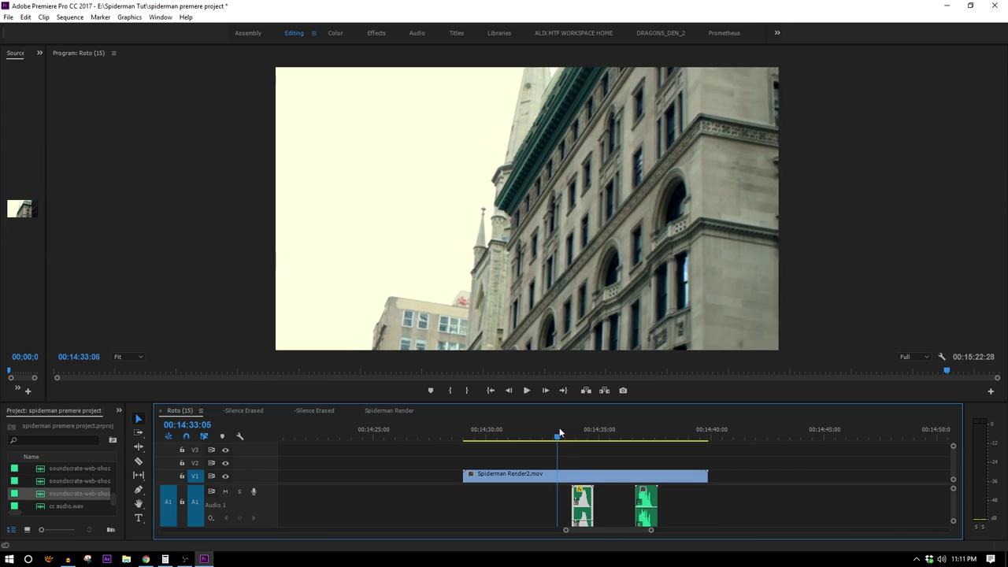
{"action": "key", "text": "space"}
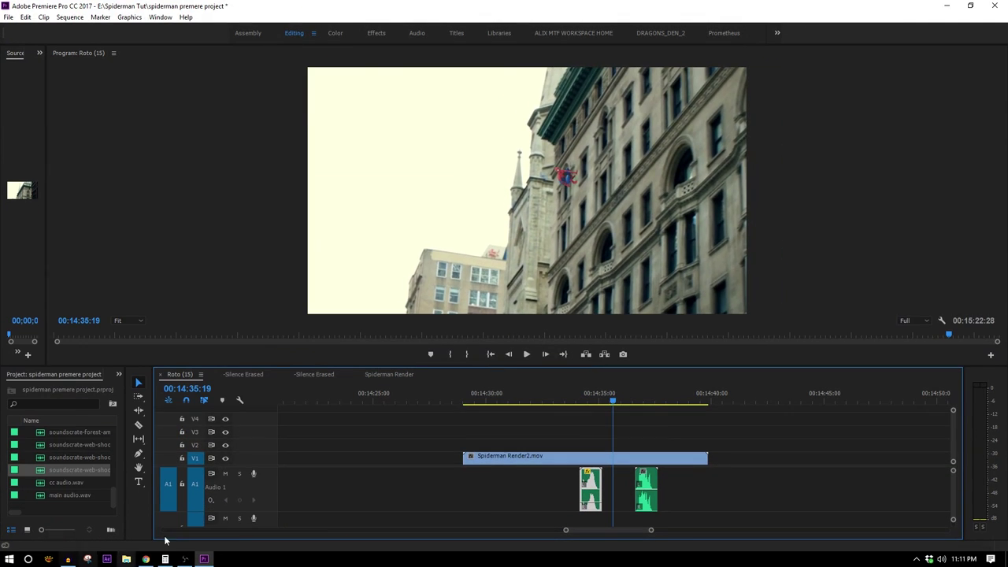
Return to SoundsCrate in Chrome, search for "woosh" and look through the resulting sounds
{"action": "left_click", "coordinate": [148, 559]}
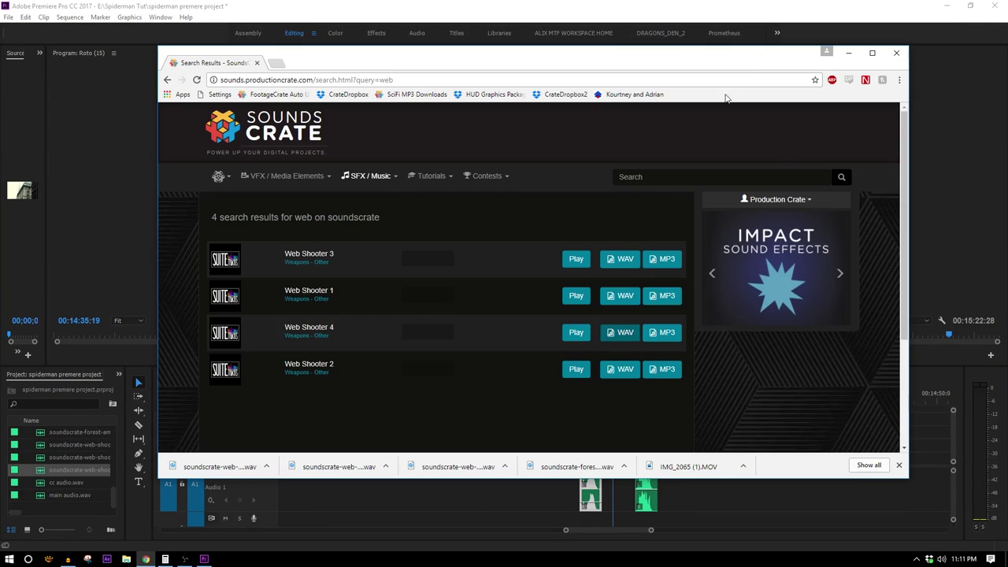
{"action": "left_click", "coordinate": [653, 177]}
{"action": "type", "text": "woosh"}
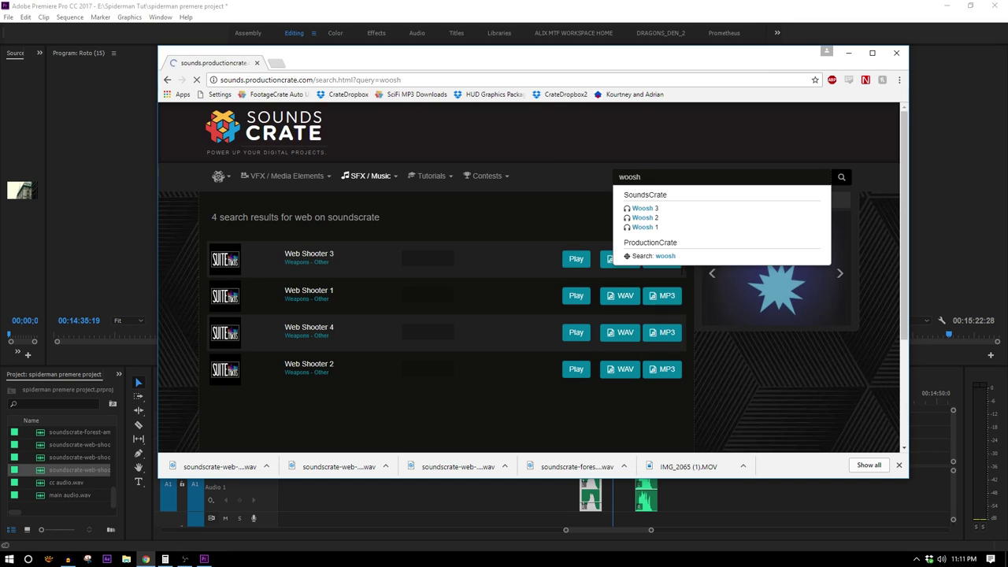
{"action": "key", "text": "Return"}
{"action": "scroll", "coordinate": [365, 342], "scroll_direction": "down", "scroll_amount": 5}
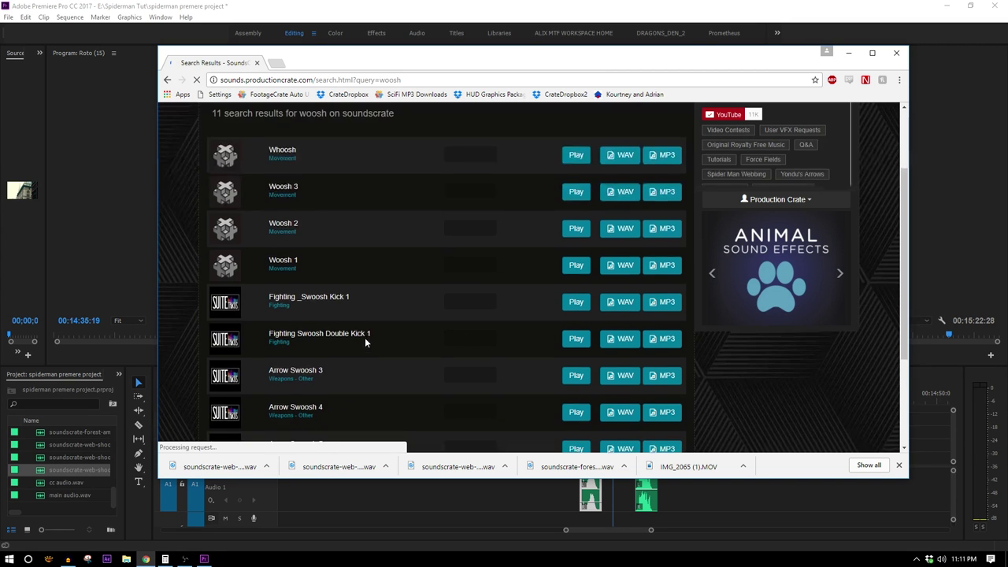
{"action": "scroll", "coordinate": [409, 386], "scroll_direction": "up", "scroll_amount": 2}
{"action": "scroll", "coordinate": [409, 390], "scroll_direction": "up", "scroll_amount": 2}
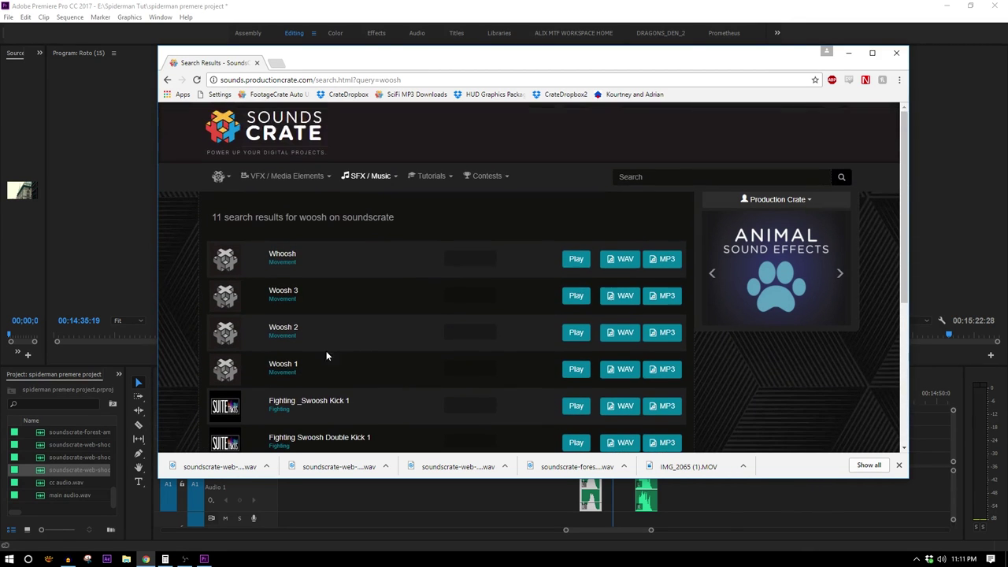
Preview the Whoosh, Woosh 3, Woosh 1 and Woosh 2 sounds
{"action": "left_click", "coordinate": [573, 268]}
{"action": "left_click", "coordinate": [577, 297]}
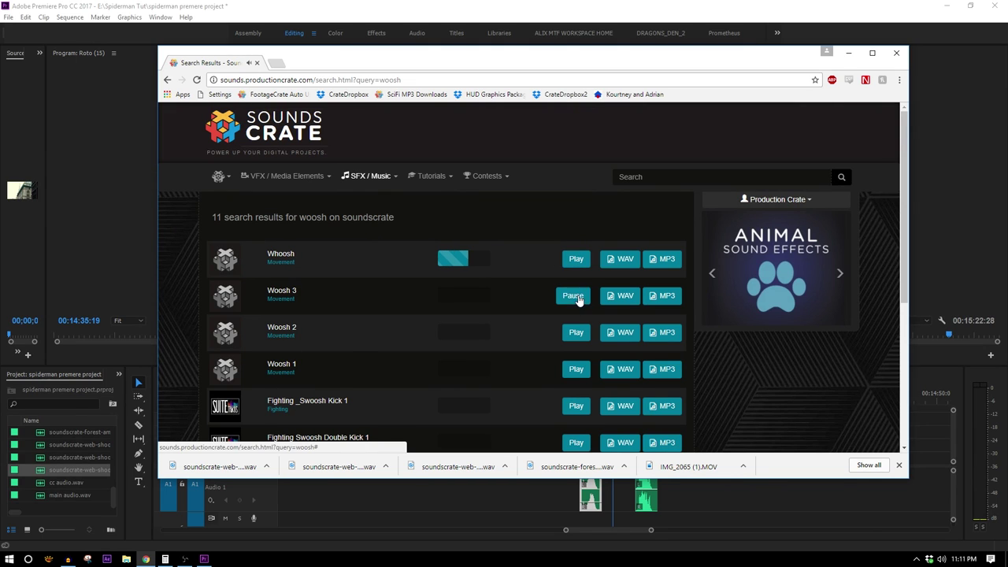
{"action": "left_click", "coordinate": [577, 370]}
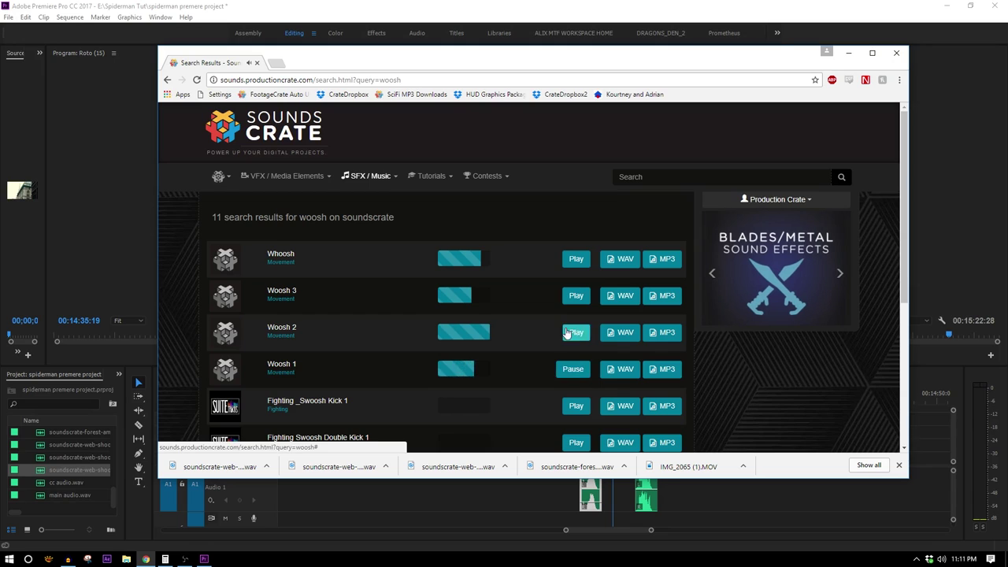
{"action": "left_click", "coordinate": [576, 334]}
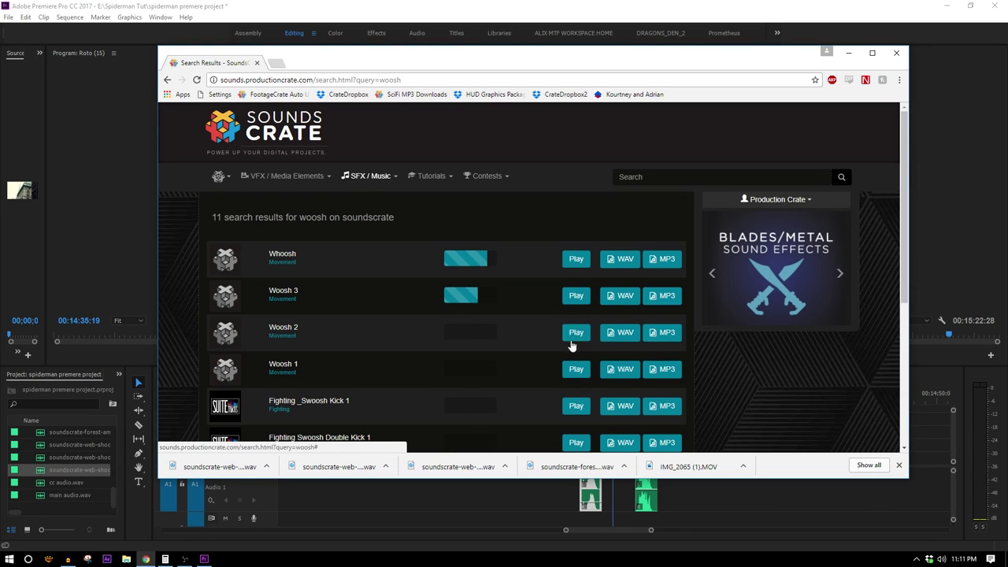
{"action": "left_click", "coordinate": [573, 334]}
Preview the Arrow Swoosh 3, 4, 5, 2 and 1 sounds in the woosh search results
{"action": "scroll", "coordinate": [553, 362], "scroll_direction": "down", "scroll_amount": 2}
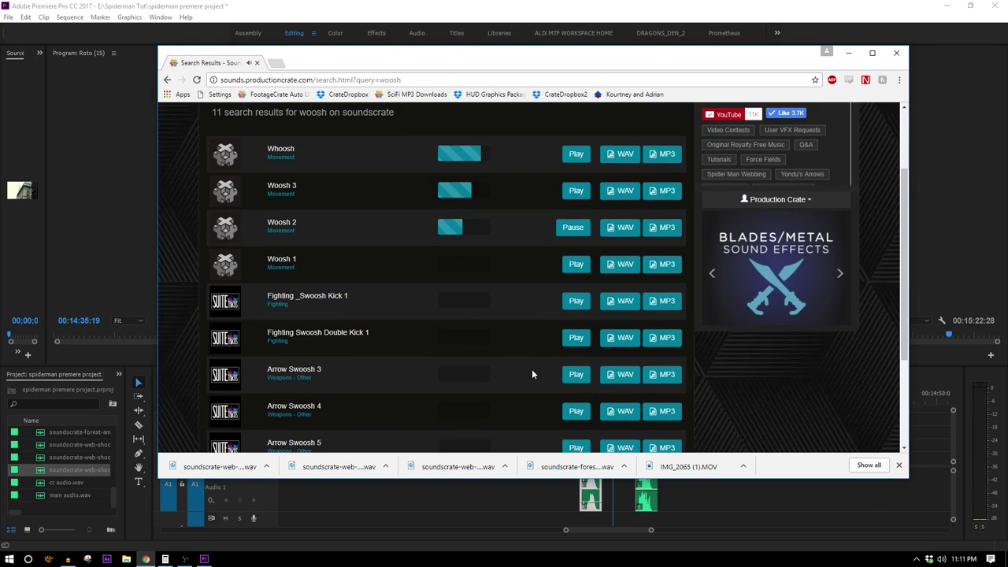
{"action": "left_click", "coordinate": [574, 377]}
{"action": "left_click", "coordinate": [564, 416]}
{"action": "scroll", "coordinate": [507, 397], "scroll_direction": "down", "scroll_amount": 2}
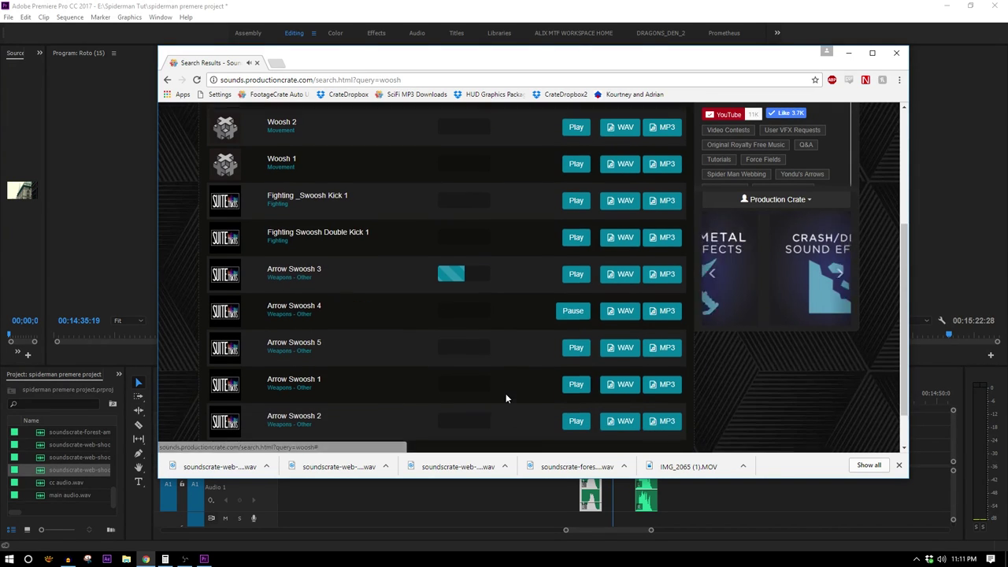
{"action": "left_click", "coordinate": [579, 351]}
{"action": "scroll", "coordinate": [570, 360], "scroll_direction": "down", "scroll_amount": 1}
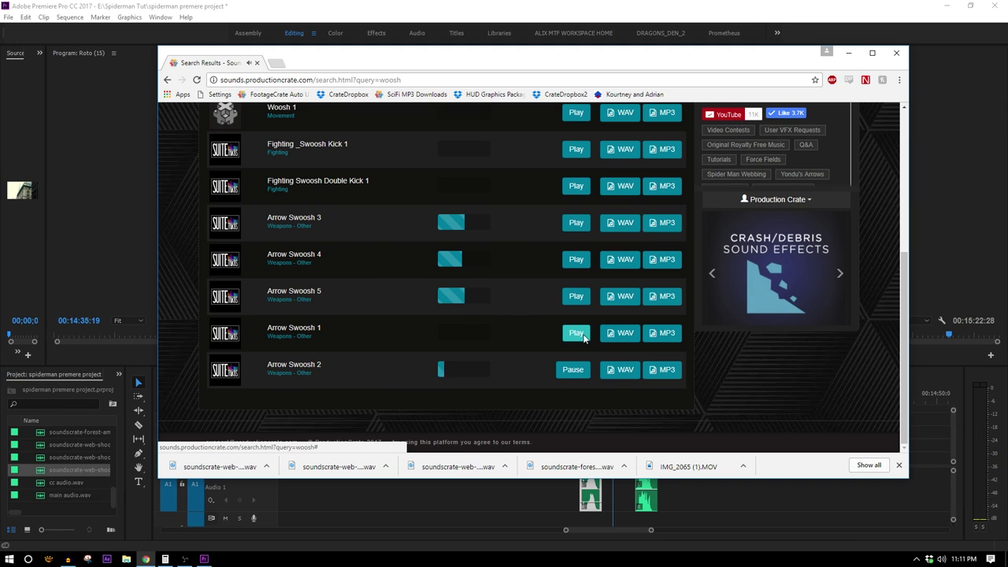
{"action": "left_click", "coordinate": [576, 334]}
Preview the Fighting _Swoosh Kick 1 and Fighting Swoosh Double Kick 1 sounds
{"action": "scroll", "coordinate": [574, 173], "scroll_direction": "up", "scroll_amount": 1}
{"action": "scroll", "coordinate": [573, 201], "scroll_direction": "up", "scroll_amount": 1}
{"action": "left_click", "coordinate": [572, 254]}
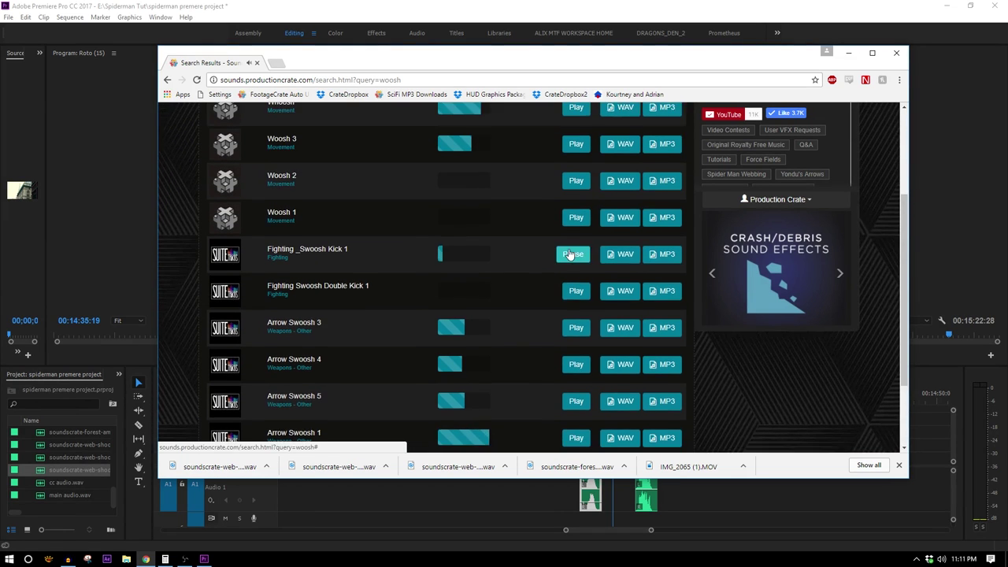
{"action": "scroll", "coordinate": [575, 301], "scroll_direction": "up", "scroll_amount": 1}
{"action": "left_click", "coordinate": [579, 348]}
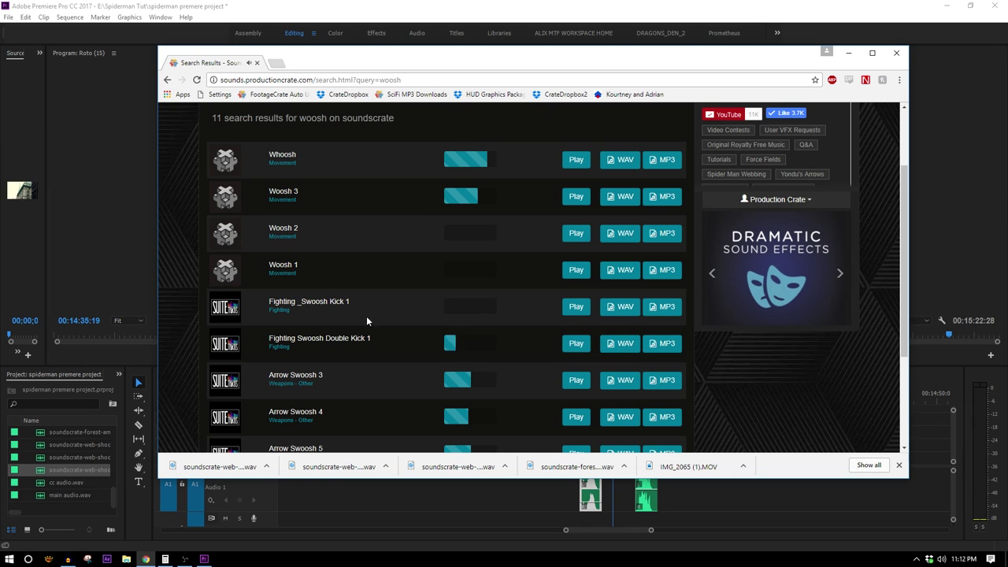
Download Fighting _Swoosh Kick 1 as WAV and place it on Premiere Pro audio track A2 beneath the first web shooter clip
{"action": "left_click", "coordinate": [619, 308]}
{"action": "left_click_drag", "start_coordinate": [220, 466], "coordinate": [595, 523]}
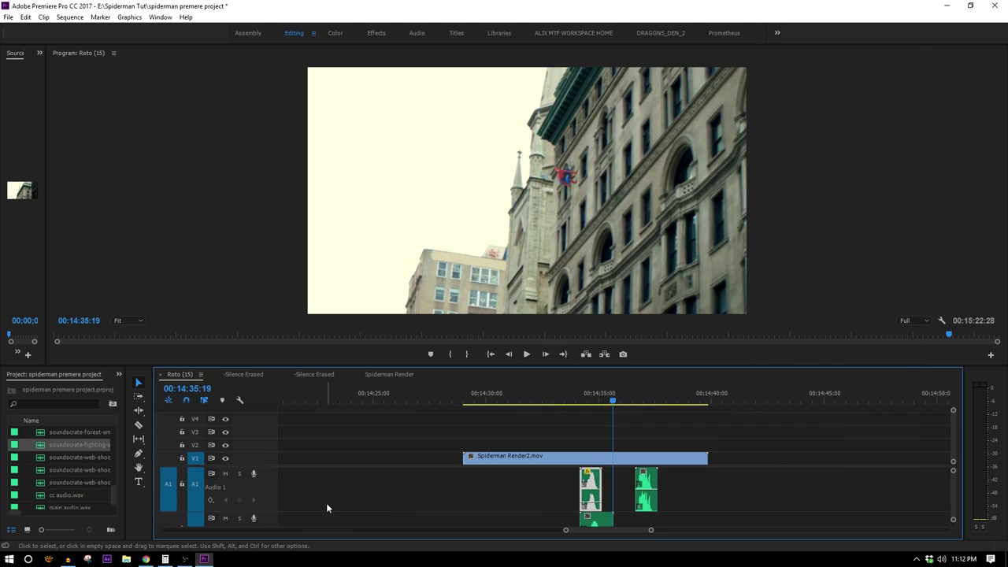
{"action": "left_click", "coordinate": [602, 522]}
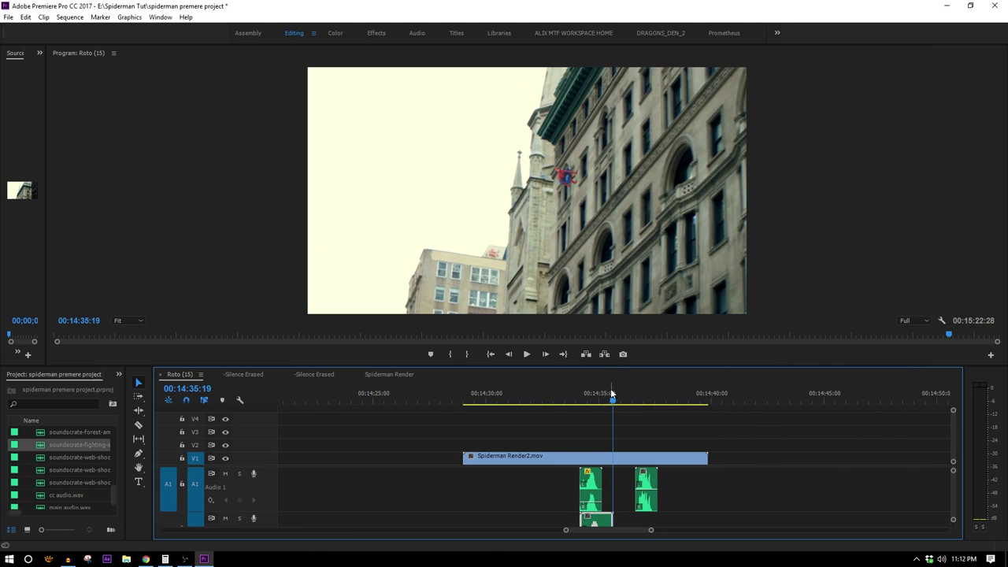
Enlarge the timeline area and reduce the heights of audio tracks A1 and A2 to make room for A3
{"action": "left_click_drag", "start_coordinate": [610, 365], "coordinate": [609, 327]}
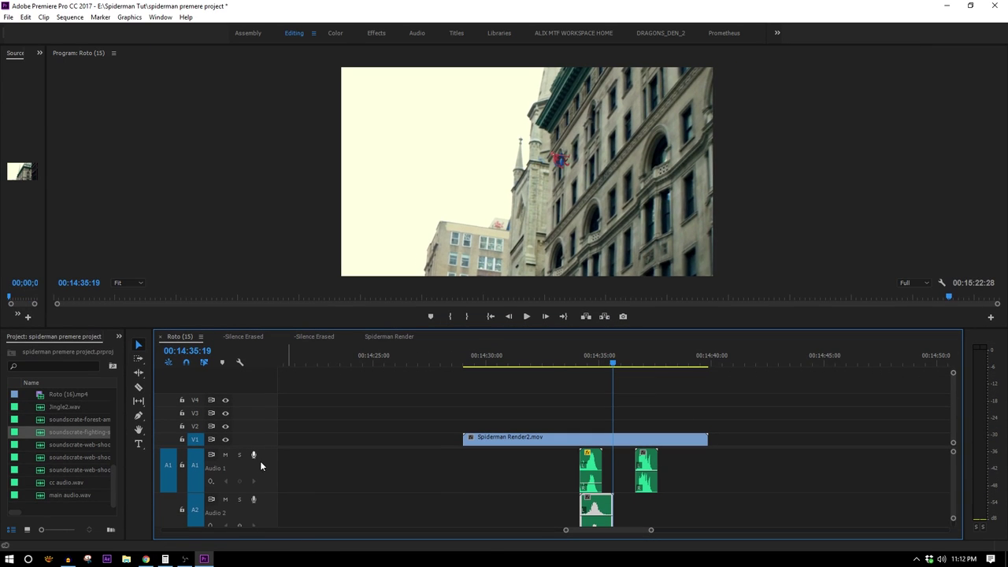
{"action": "double_click", "coordinate": [261, 466]}
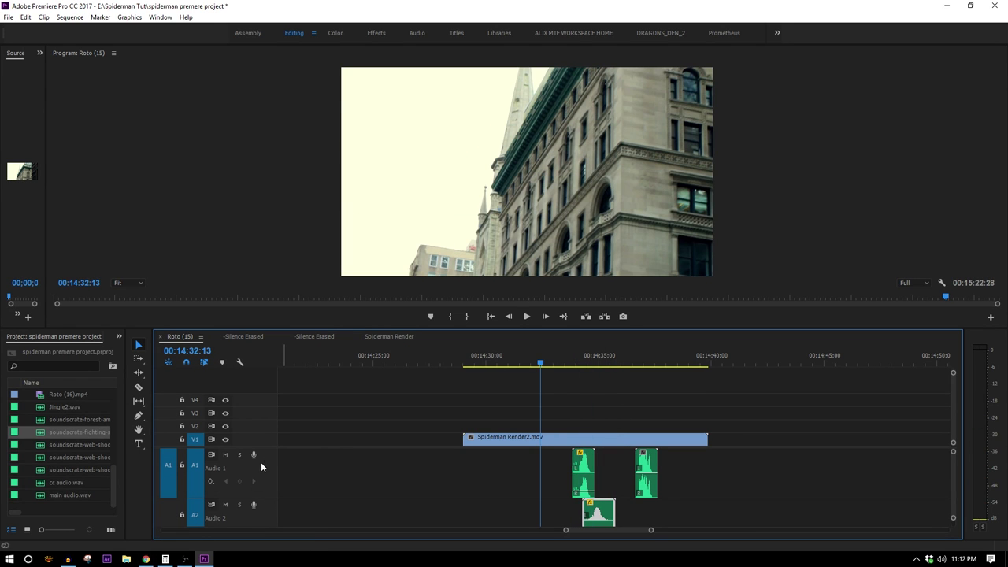
{"action": "double_click", "coordinate": [268, 456]}
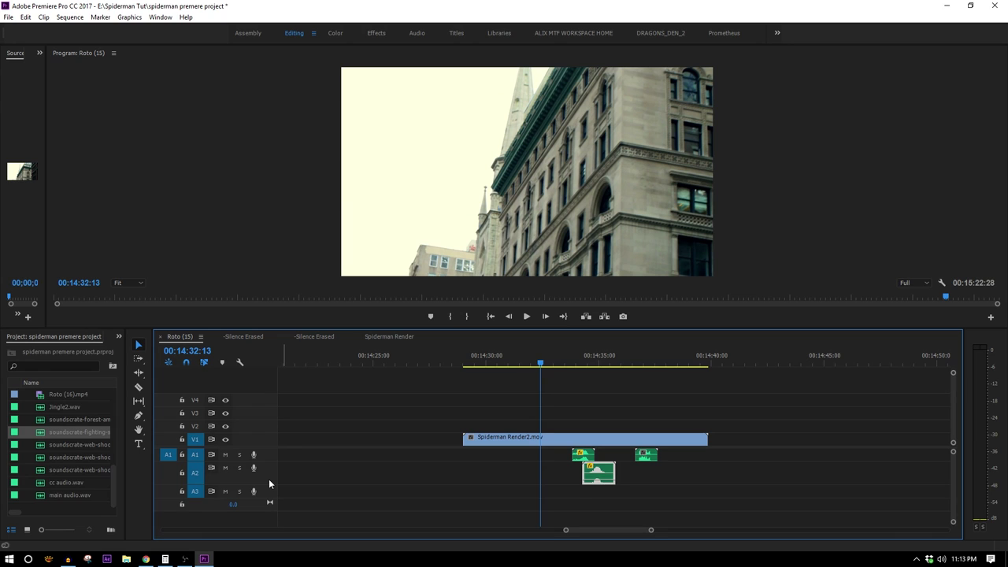
{"action": "scroll", "coordinate": [269, 483], "scroll_direction": "down", "scroll_amount": 2}
{"action": "scroll", "coordinate": [268, 483], "scroll_direction": "up", "scroll_amount": 3}
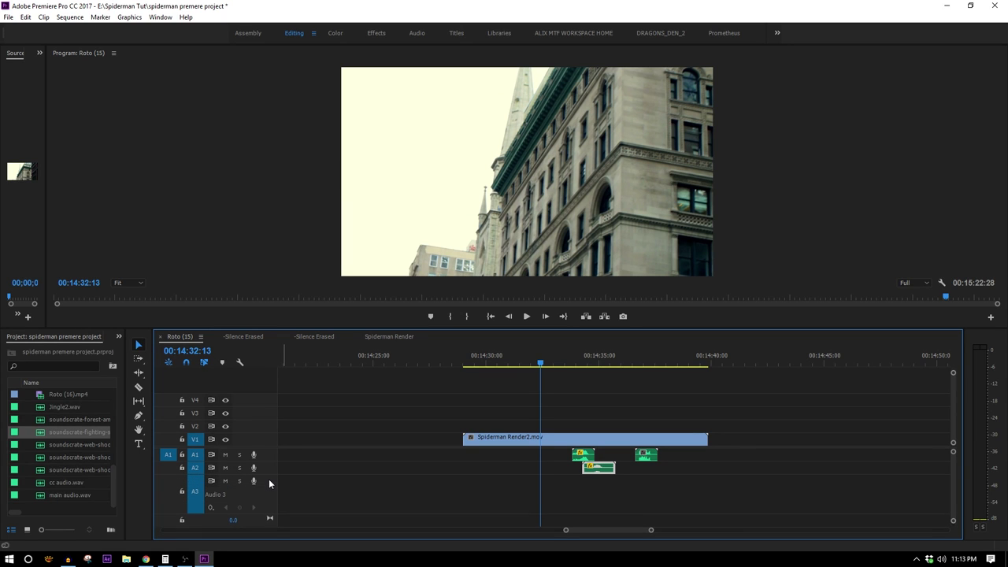
Return to SoundsCrate in Chrome and search the sound library for "ambient"
{"action": "left_click", "coordinate": [147, 560]}
{"action": "scroll", "coordinate": [632, 123], "scroll_direction": "up", "scroll_amount": 2}
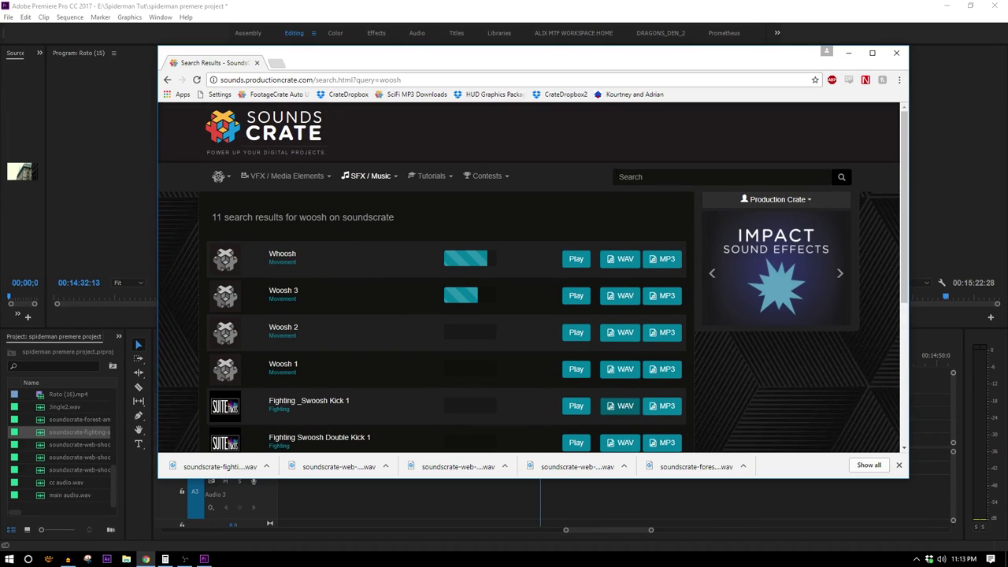
{"action": "left_click", "coordinate": [640, 176]}
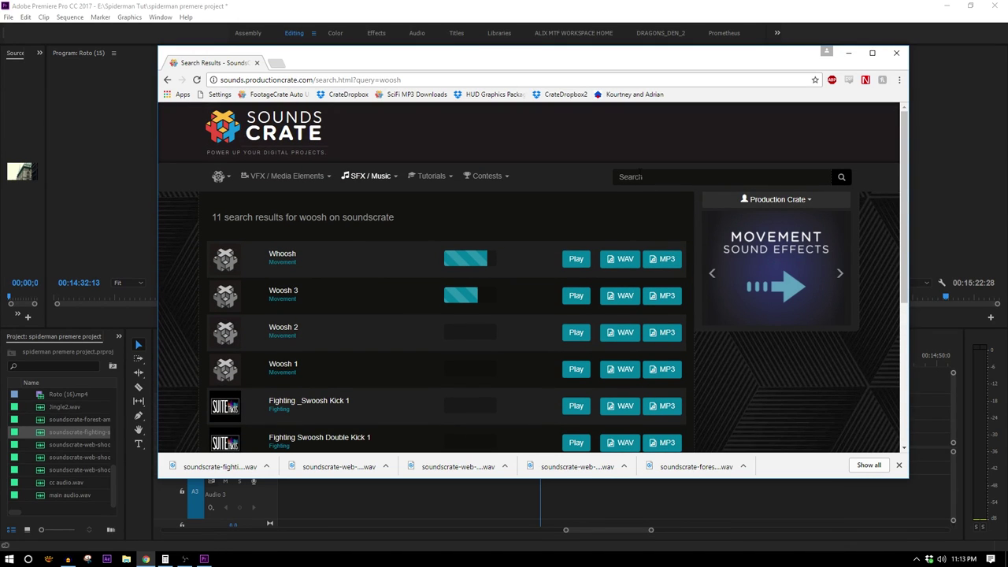
{"action": "type", "text": "ambent"}
{"action": "key", "text": "Return"}
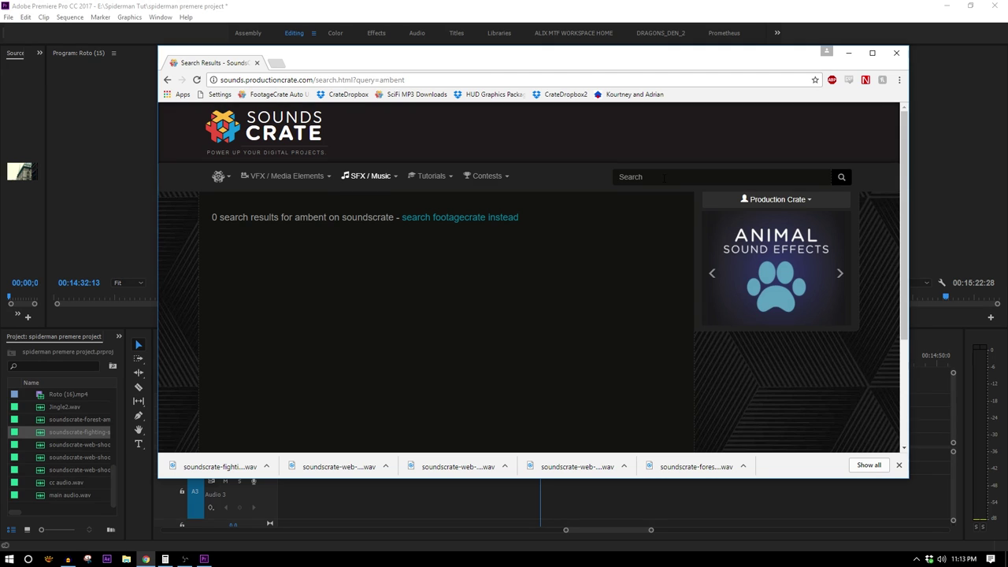
{"action": "left_click", "coordinate": [664, 178]}
{"action": "type", "text": "ambient"}
{"action": "key", "text": "Return"}
Preview and download Forest Ambient as WAV, and place it on Premiere Pro audio track A3 at the start of Spiderman Render2.mov
{"action": "scroll", "coordinate": [362, 328], "scroll_direction": "down", "scroll_amount": 2}
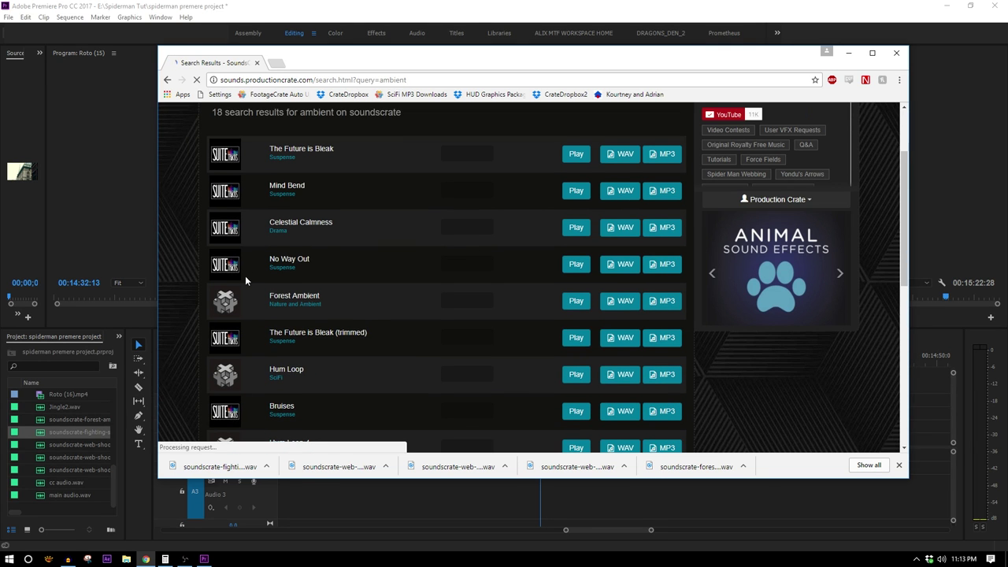
{"action": "scroll", "coordinate": [245, 275], "scroll_direction": "down", "scroll_amount": 5}
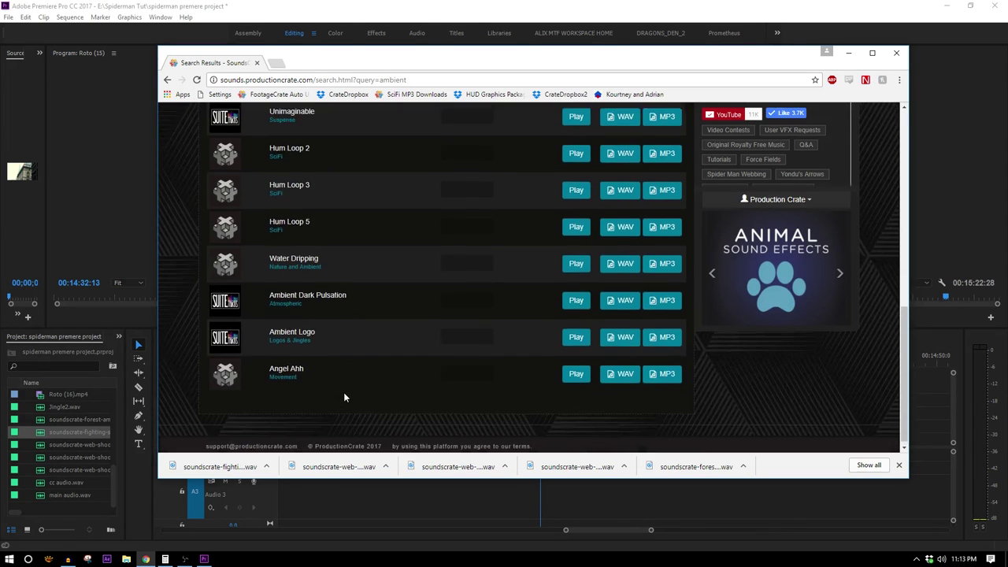
{"action": "scroll", "coordinate": [344, 397], "scroll_direction": "up", "scroll_amount": 5}
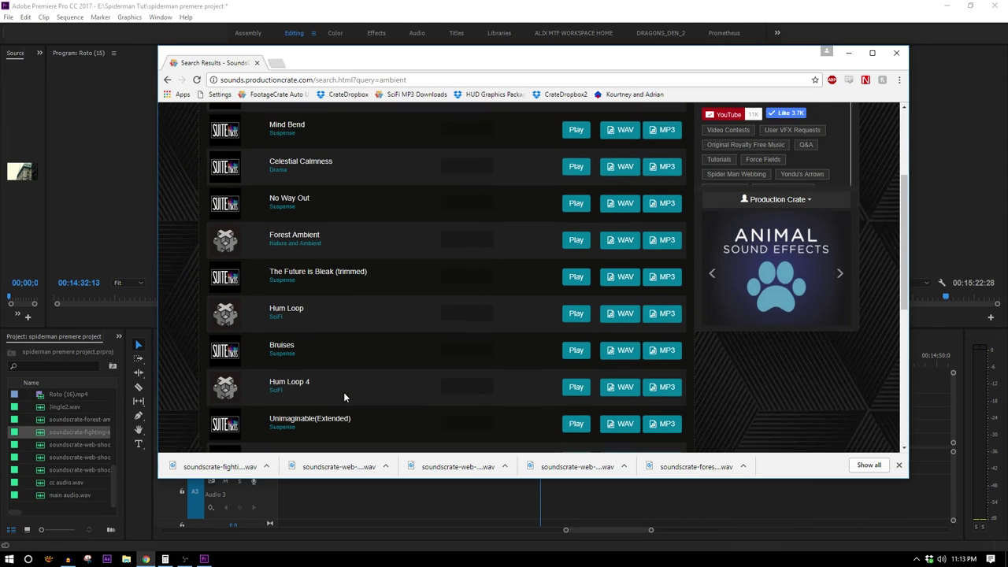
{"action": "scroll", "coordinate": [343, 393], "scroll_direction": "up", "scroll_amount": 1}
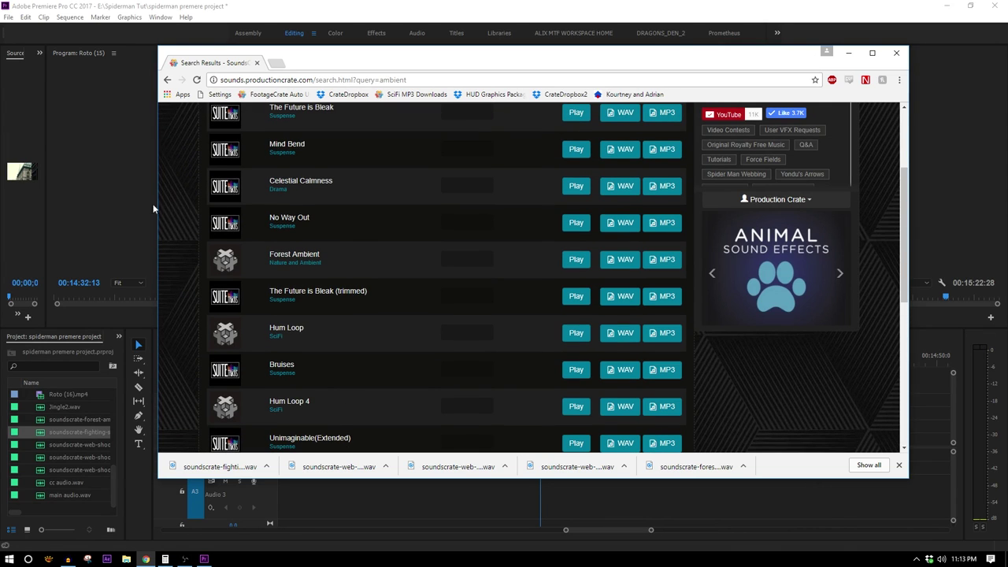
{"action": "left_click", "coordinate": [583, 265]}
{"action": "left_click", "coordinate": [626, 261]}
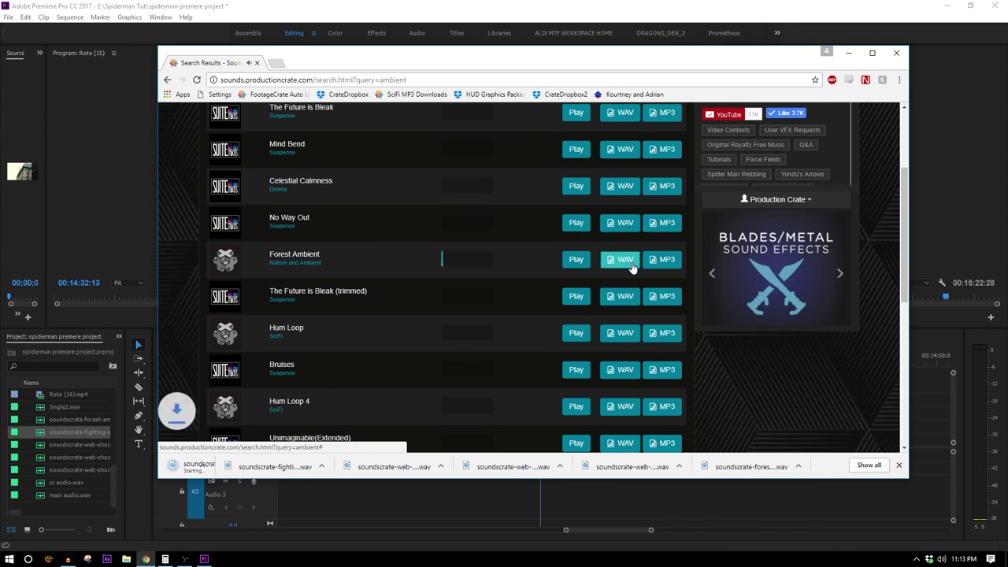
{"action": "left_click_drag", "start_coordinate": [197, 467], "coordinate": [518, 498]}
{"action": "left_click", "coordinate": [523, 498]}
Play the sequence from just before Spiderman Render2.mov to about 00:14:38:13, and scrub back to 00:14:33:28
{"action": "left_click", "coordinate": [456, 362]}
{"action": "key", "text": "space"}
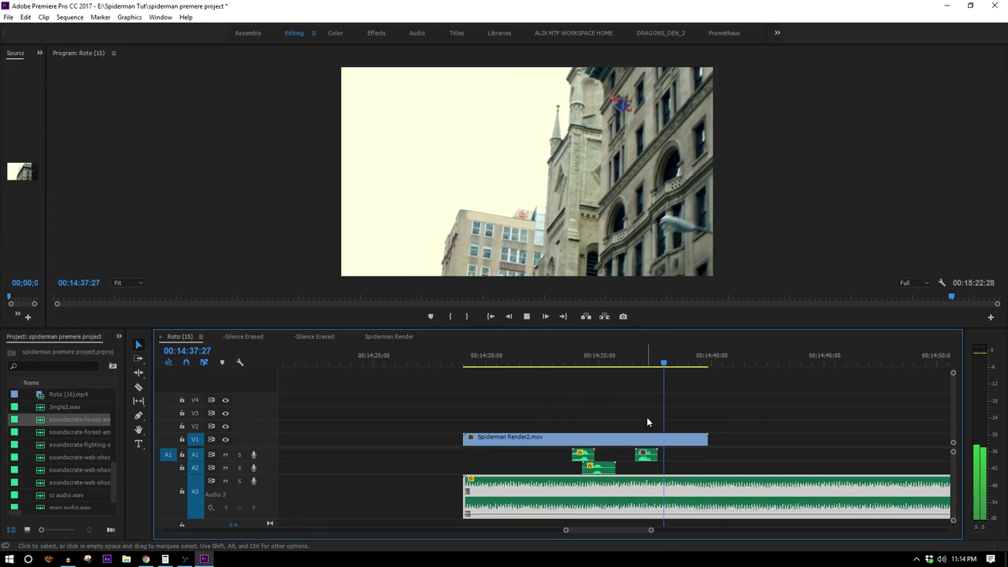
{"action": "key", "text": "space"}
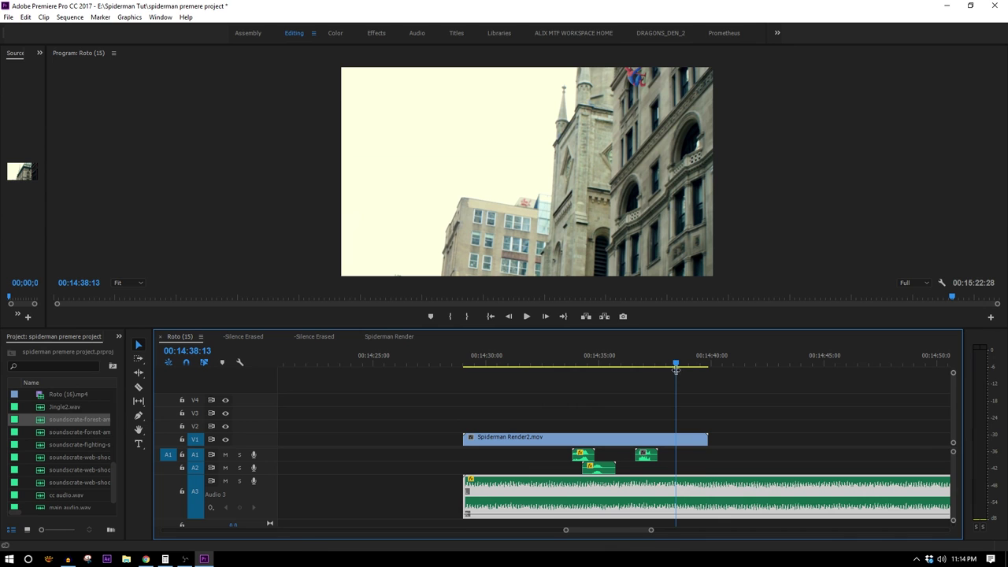
{"action": "left_click", "coordinate": [514, 372]}
{"action": "left_click_drag", "start_coordinate": [513, 379], "coordinate": [577, 393]}
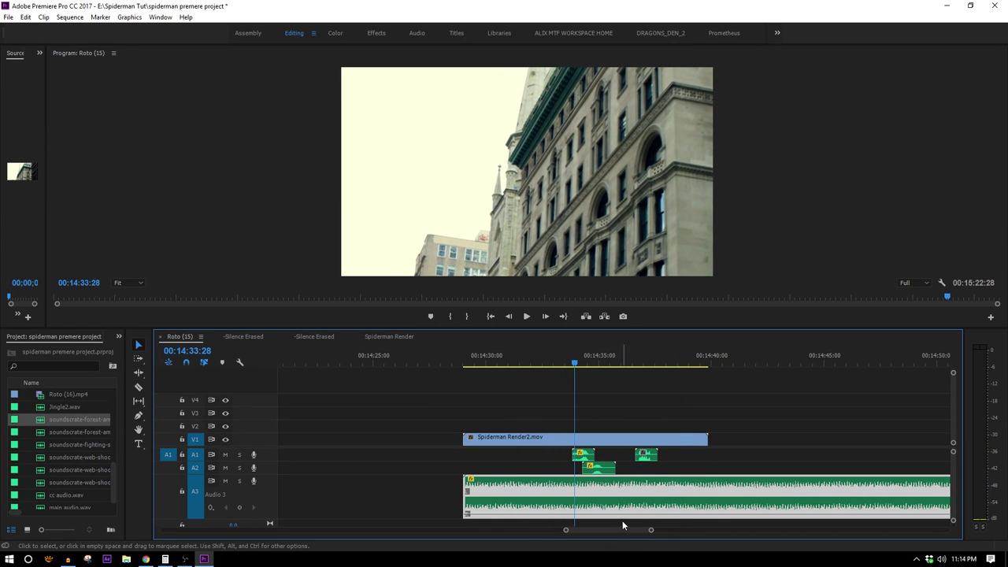
Reduce the heights of audio tracks A1 and A2 further and widen the time range shown in the timeline
{"action": "scroll", "coordinate": [253, 502], "scroll_direction": "up", "scroll_amount": 2}
{"action": "scroll", "coordinate": [264, 465], "scroll_direction": "up", "scroll_amount": 1}
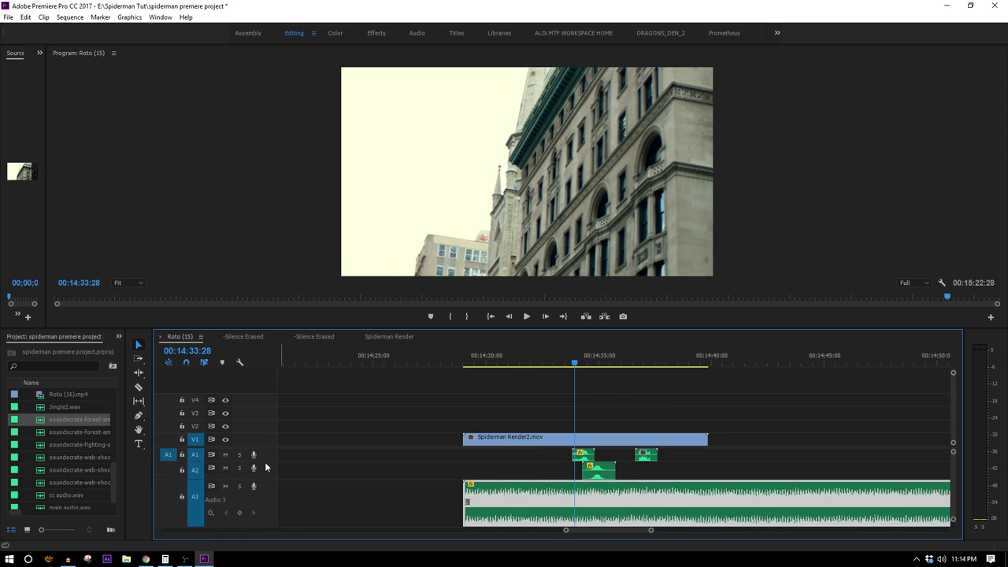
{"action": "scroll", "coordinate": [268, 459], "scroll_direction": "down", "scroll_amount": 3}
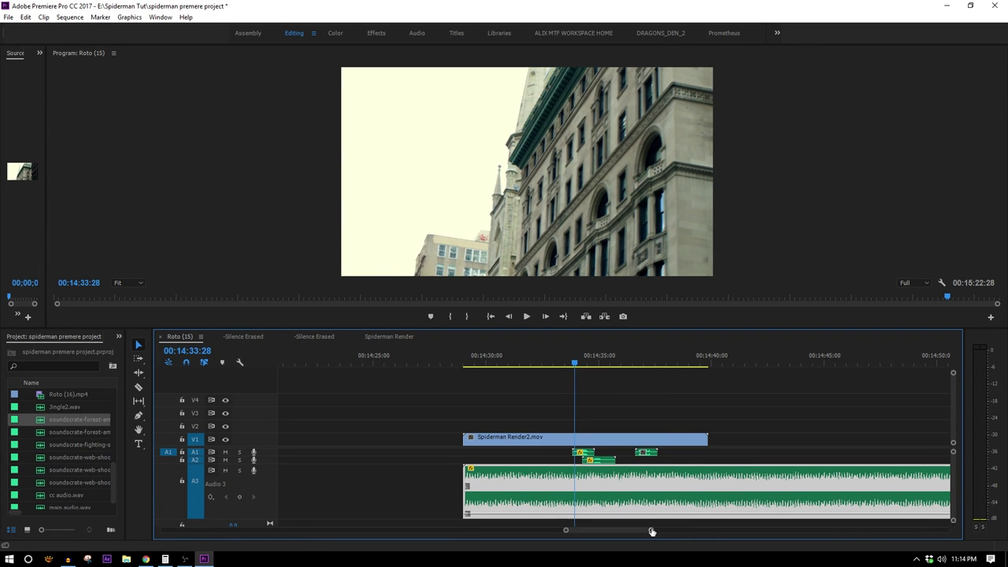
{"action": "mouse_move", "coordinate": [653, 532]}
{"action": "left_mouse_down"}
{"action": "mouse_move", "coordinate": [713, 533]}
{"action": "mouse_move", "coordinate": [670, 533]}
{"action": "left_mouse_up"}
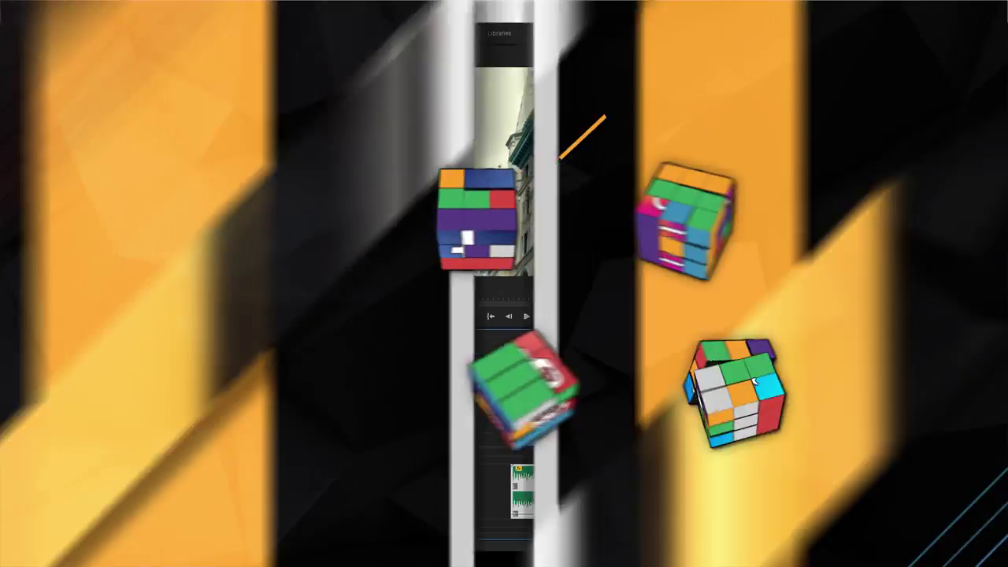